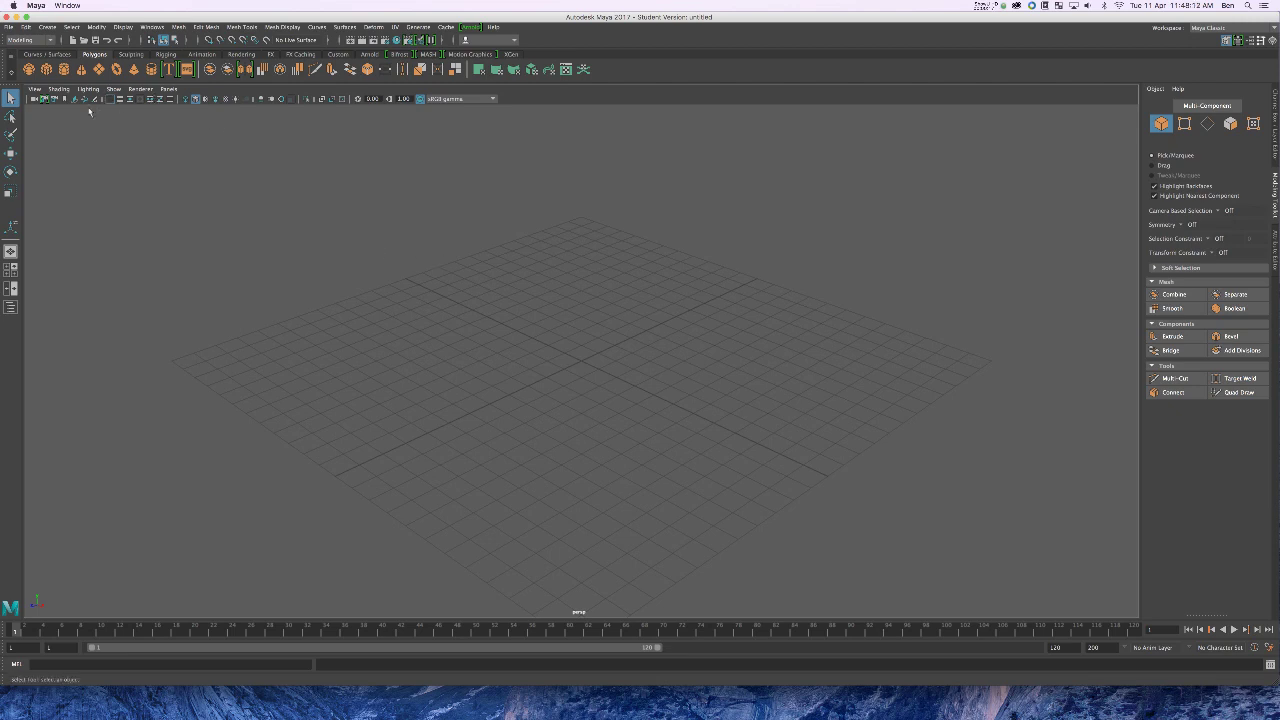
Step: Open the File menu to reach the project commands
click(10, 27)
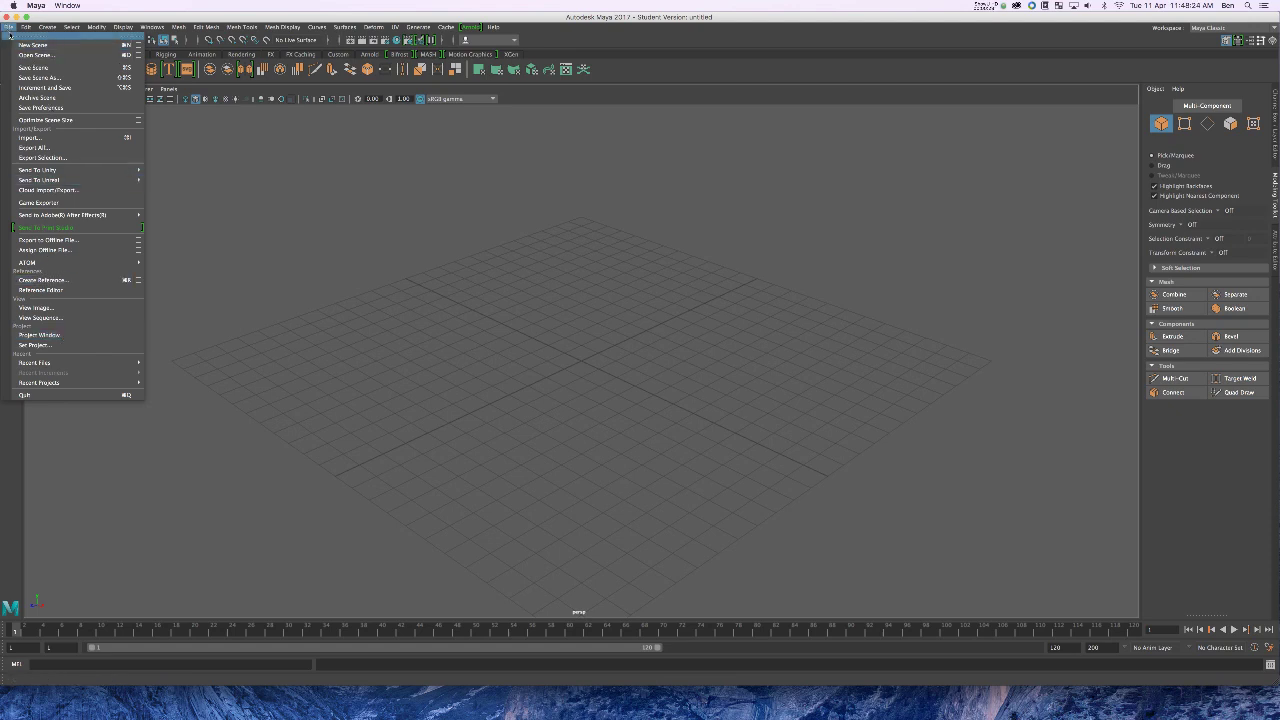
Step: Define and accept a new project named DSDN132_project2 stored on the Desktop
click(40, 334)
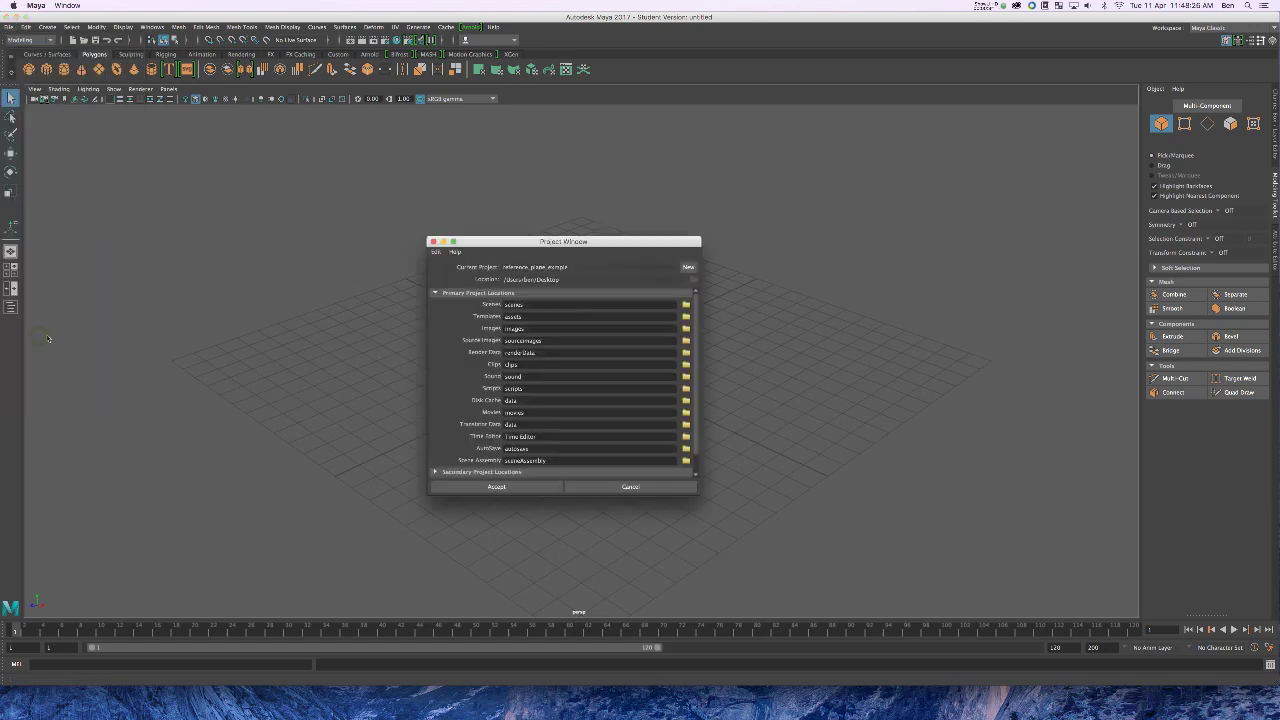
click(688, 267)
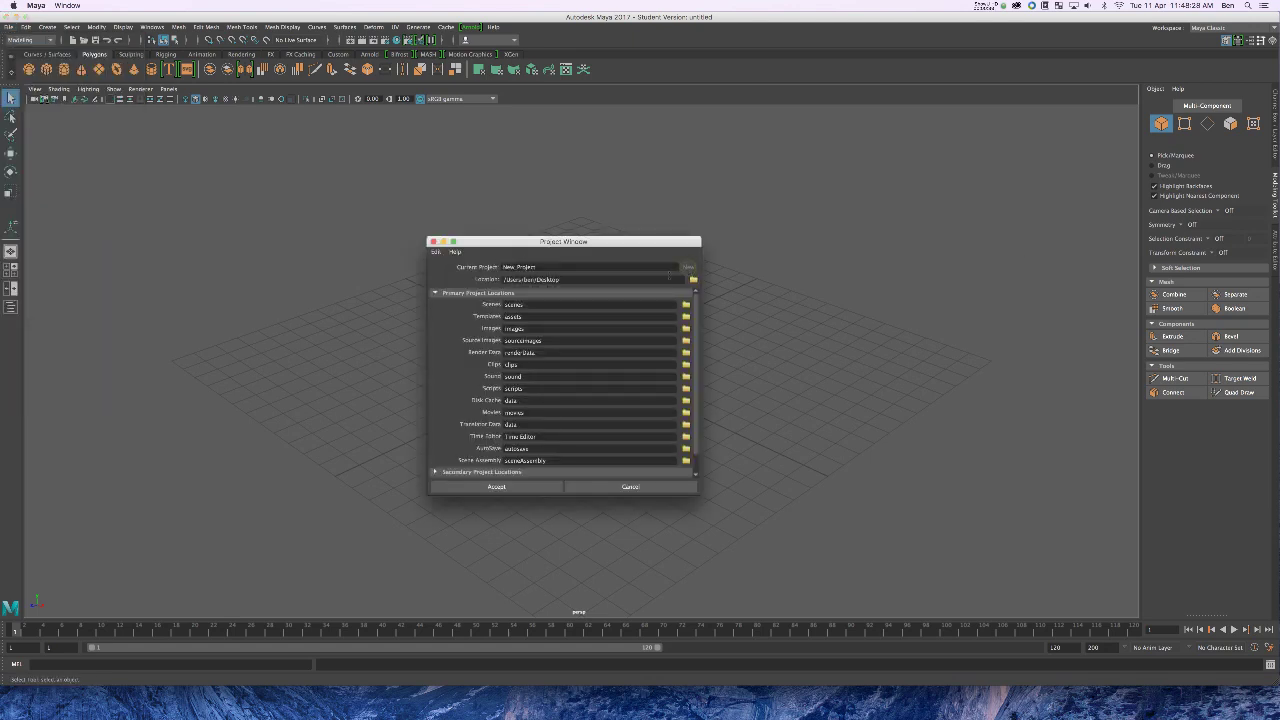
double_click(568, 267)
text(05)
click(693, 279)
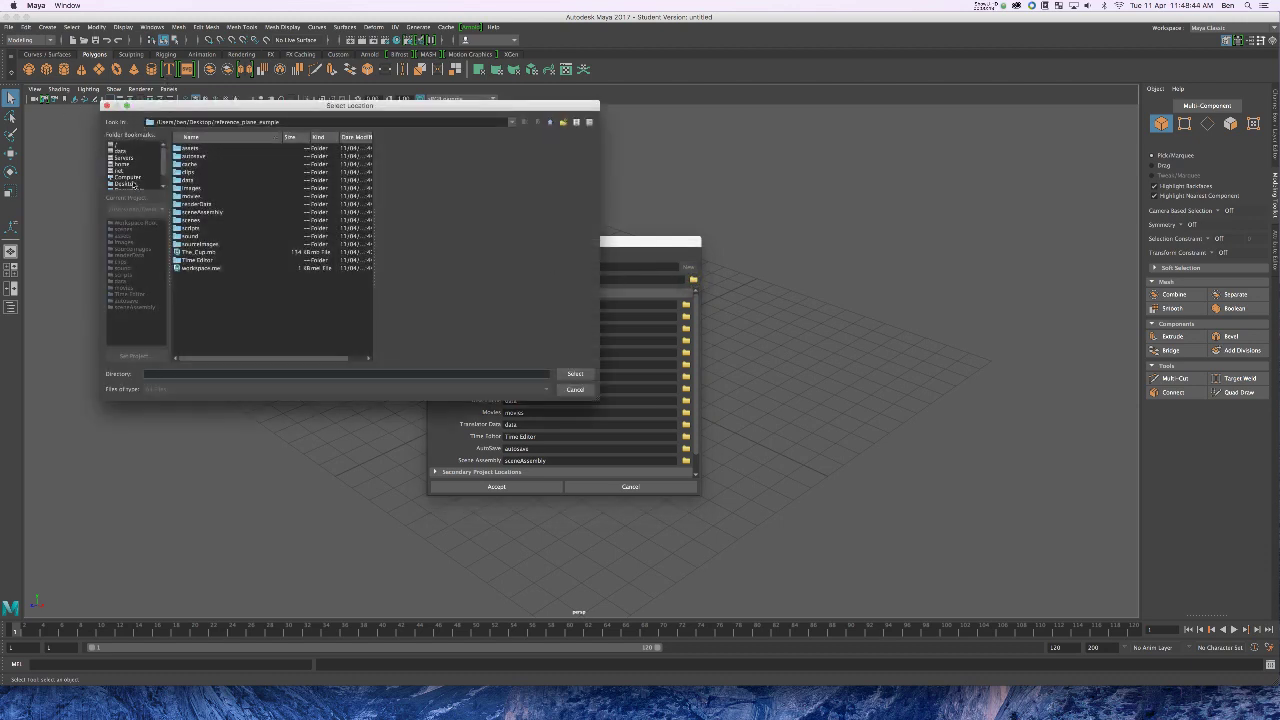
click(125, 184)
click(575, 374)
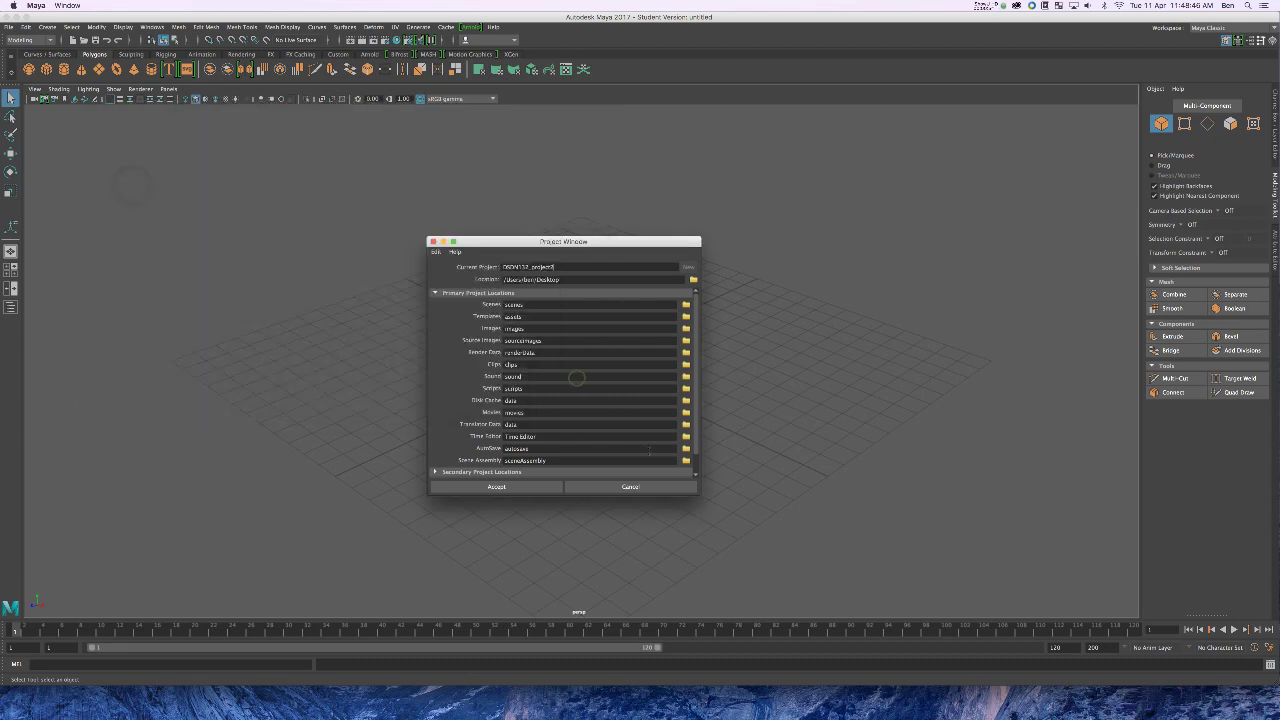
click(511, 487)
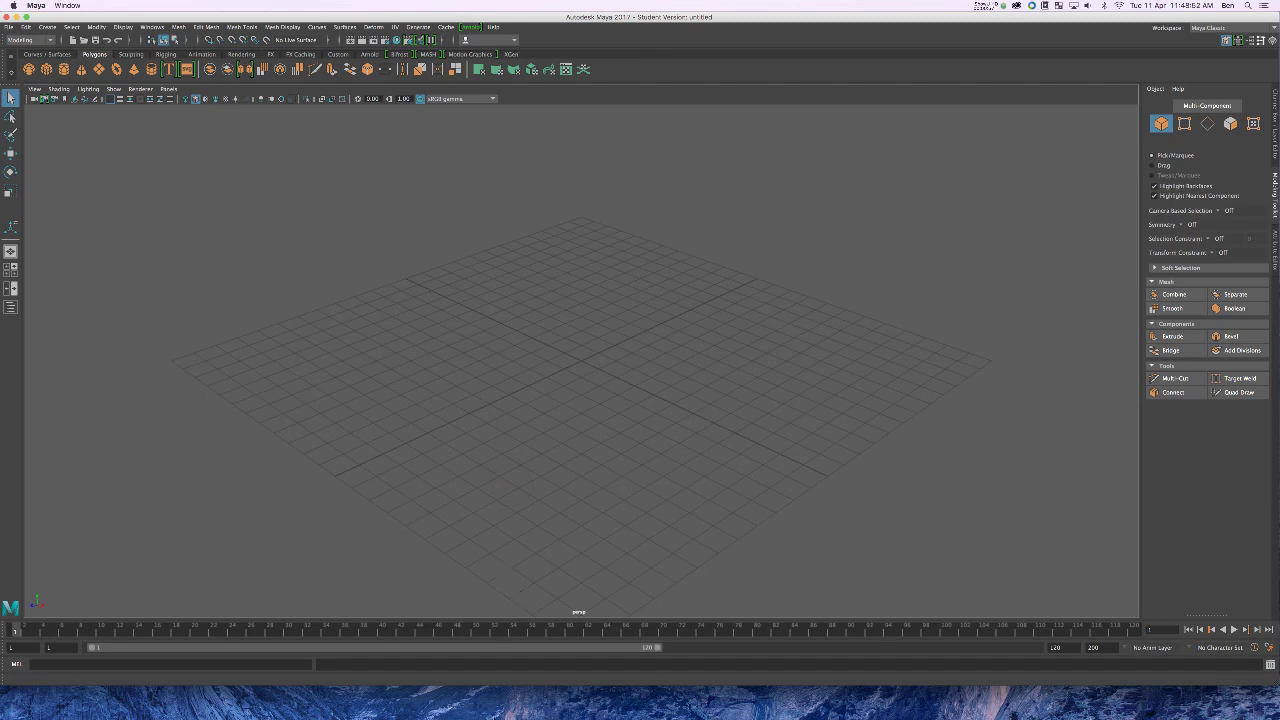
Step: In Finder, open the DSDN132 reference material folder on the Desktop
click(463, 702)
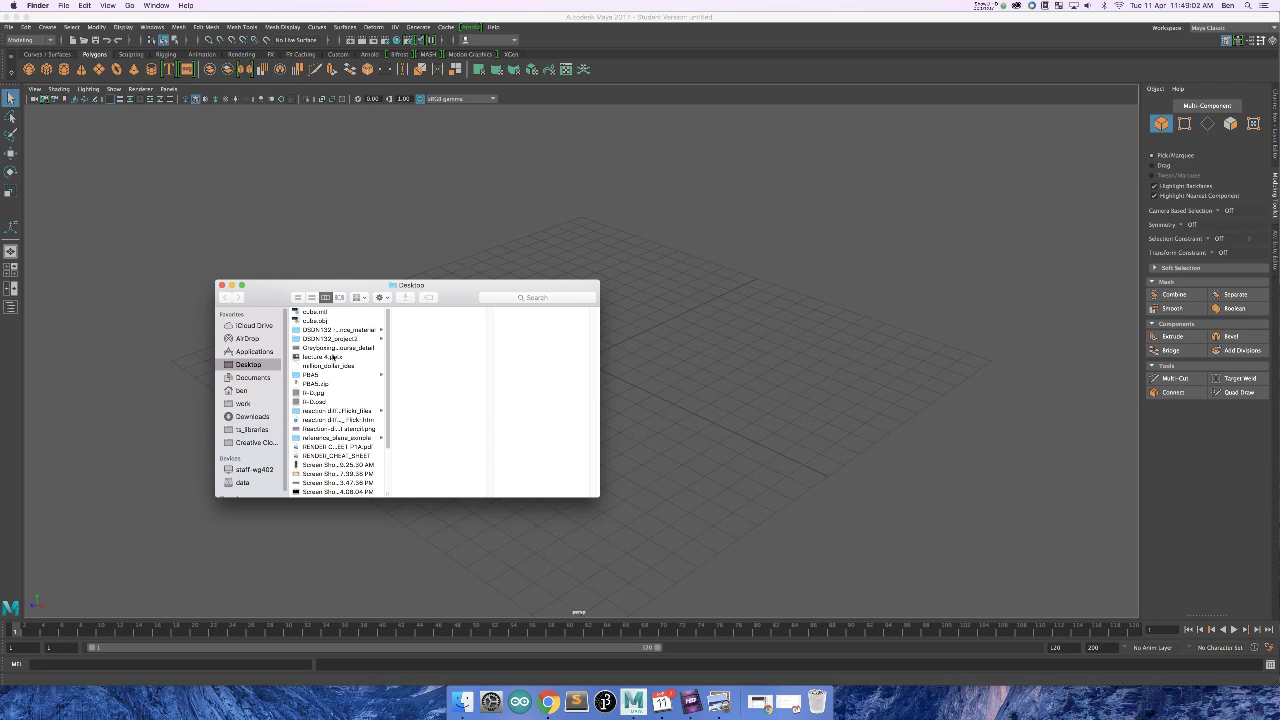
scroll(335, 362, down, 5)
scroll(345, 366, up, 5)
click(348, 330)
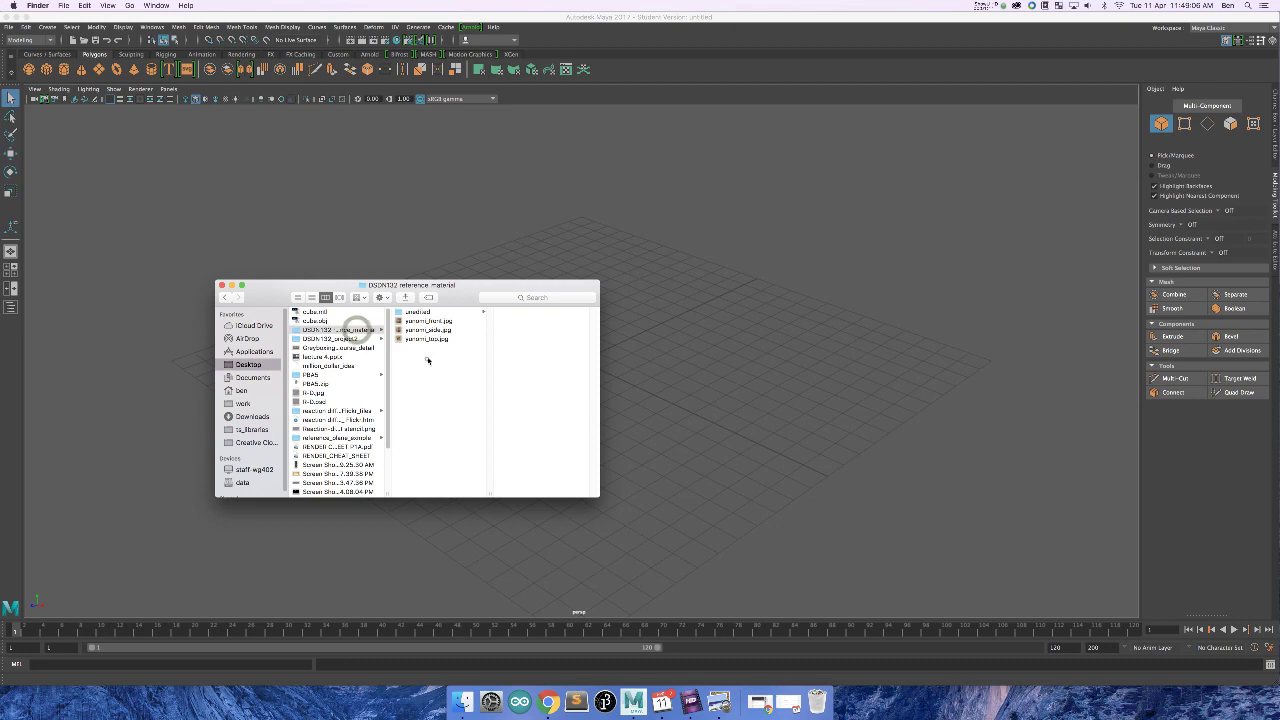
click(426, 358)
Step: Select the three yunomi reference JPGs and copy them
key(super+a)
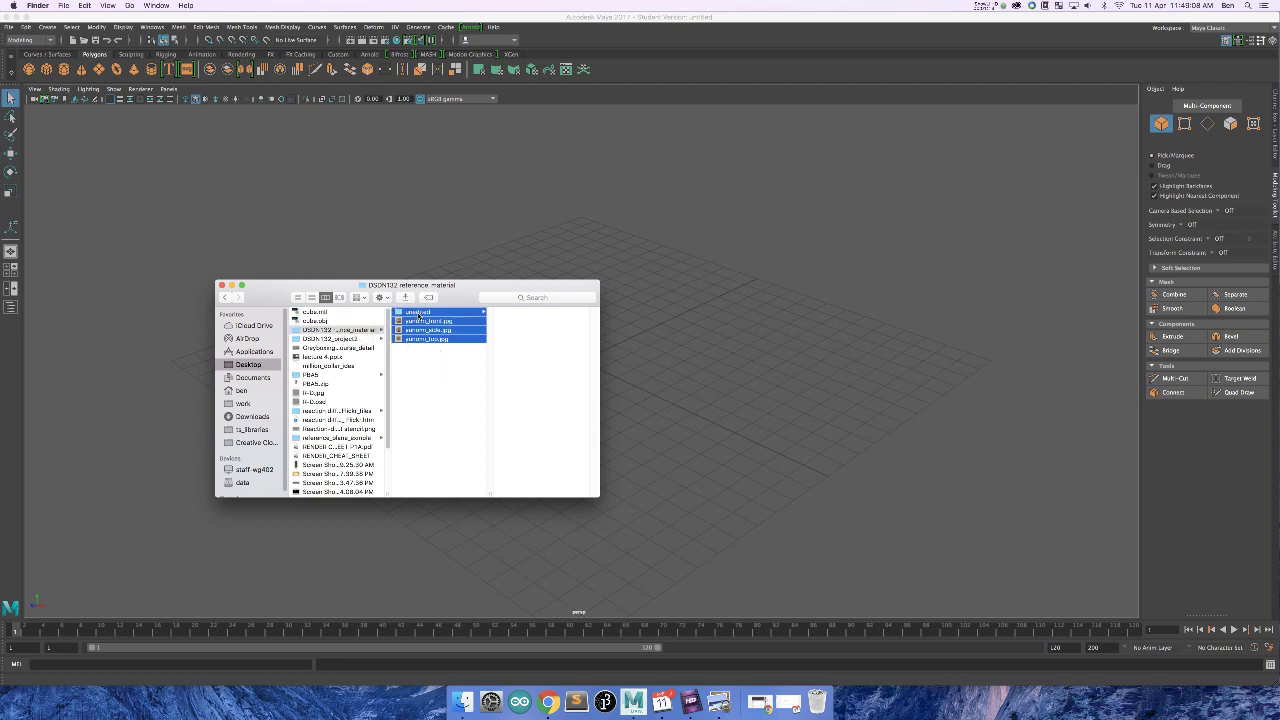
click(430, 357)
drag(430, 357, 427, 321)
right_click(427, 322)
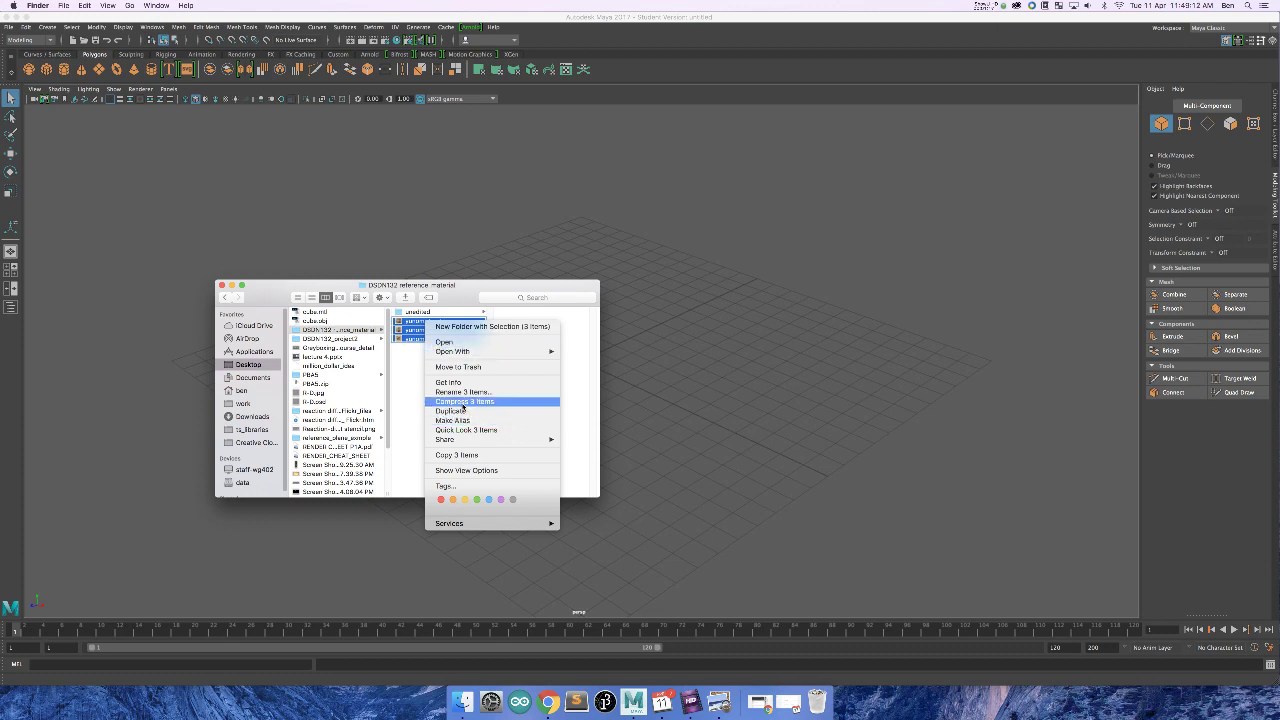
mouse_move(472, 441)
click(404, 360)
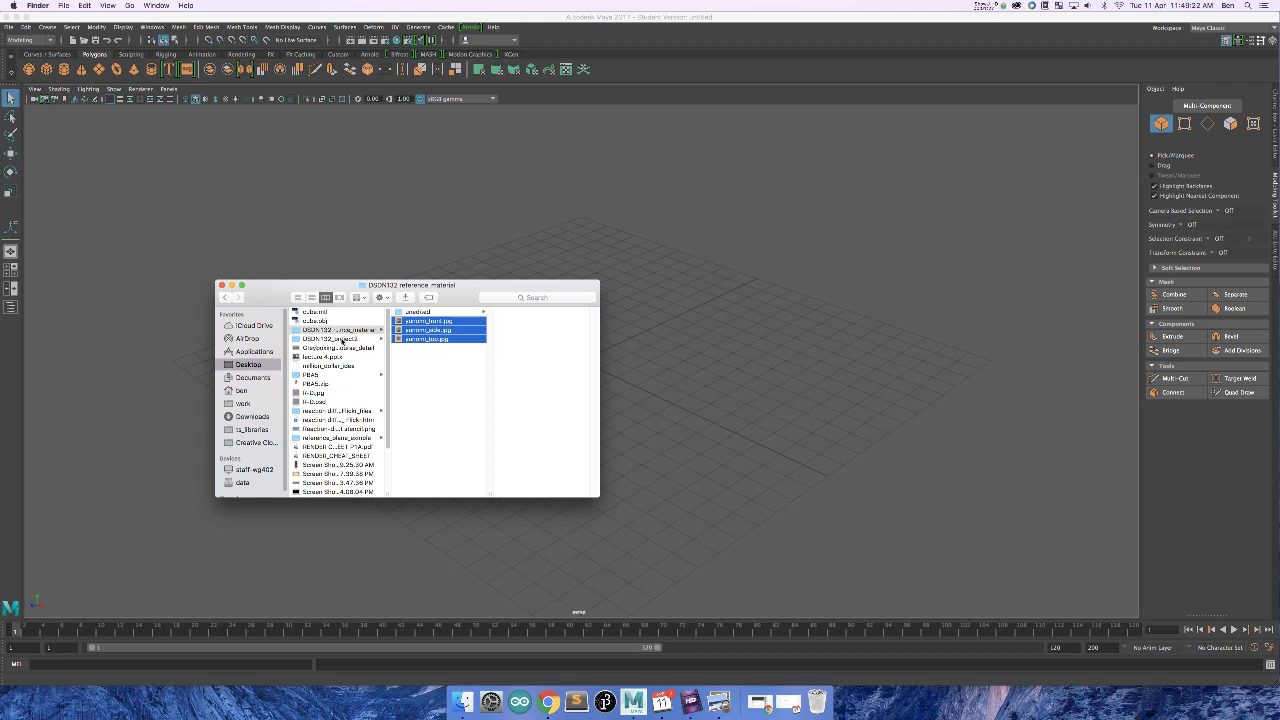
Step: Create a new folder named yunomi_cup inside DSDN132_project2's images folder
click(340, 340)
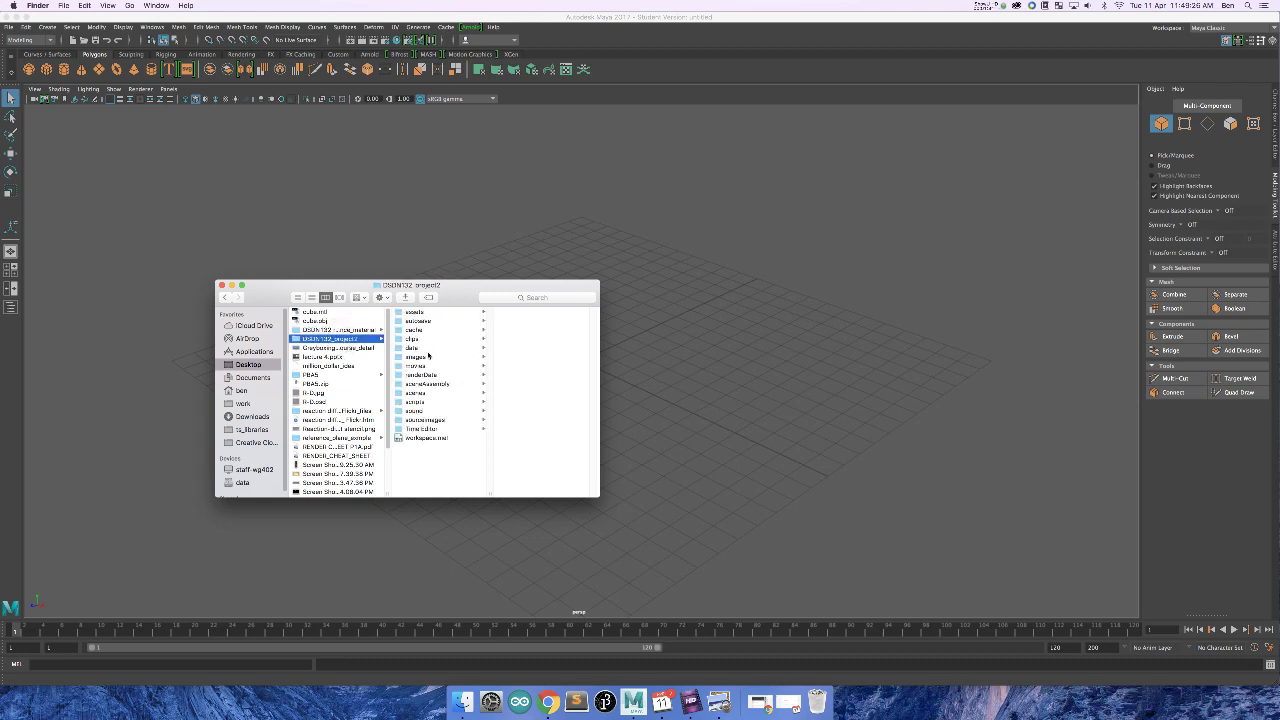
click(418, 358)
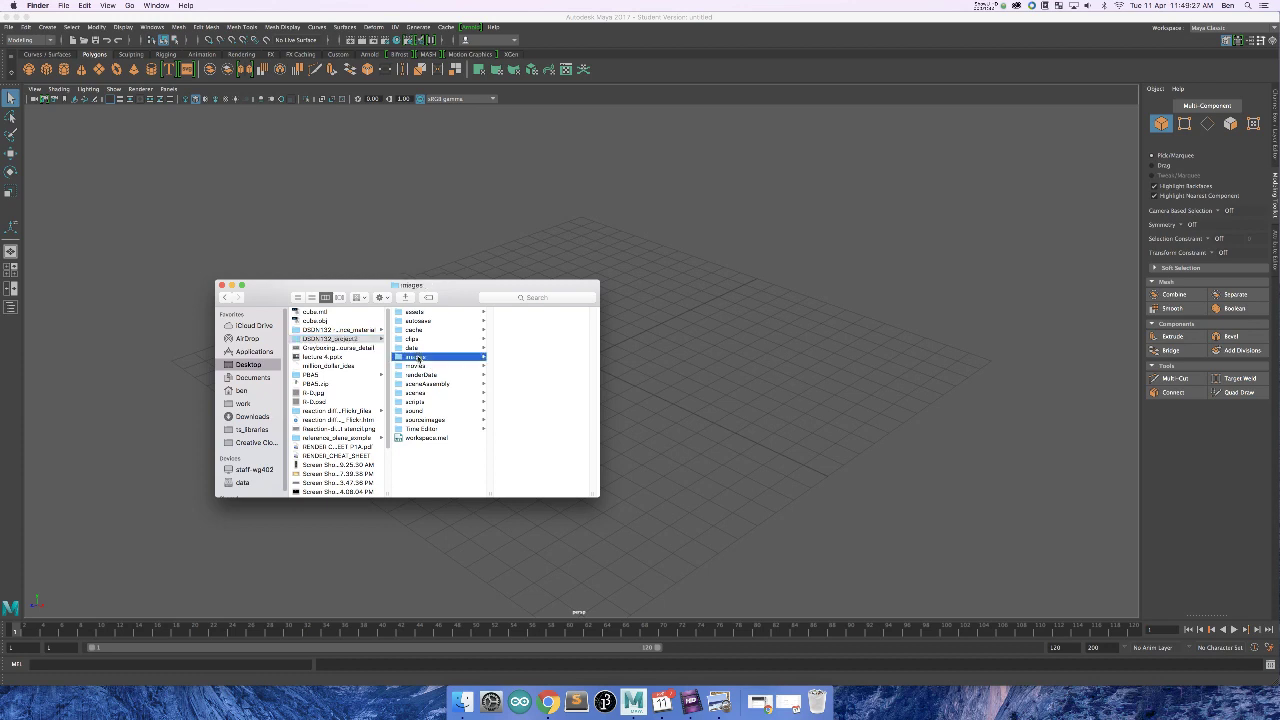
right_click(539, 360)
click(564, 365)
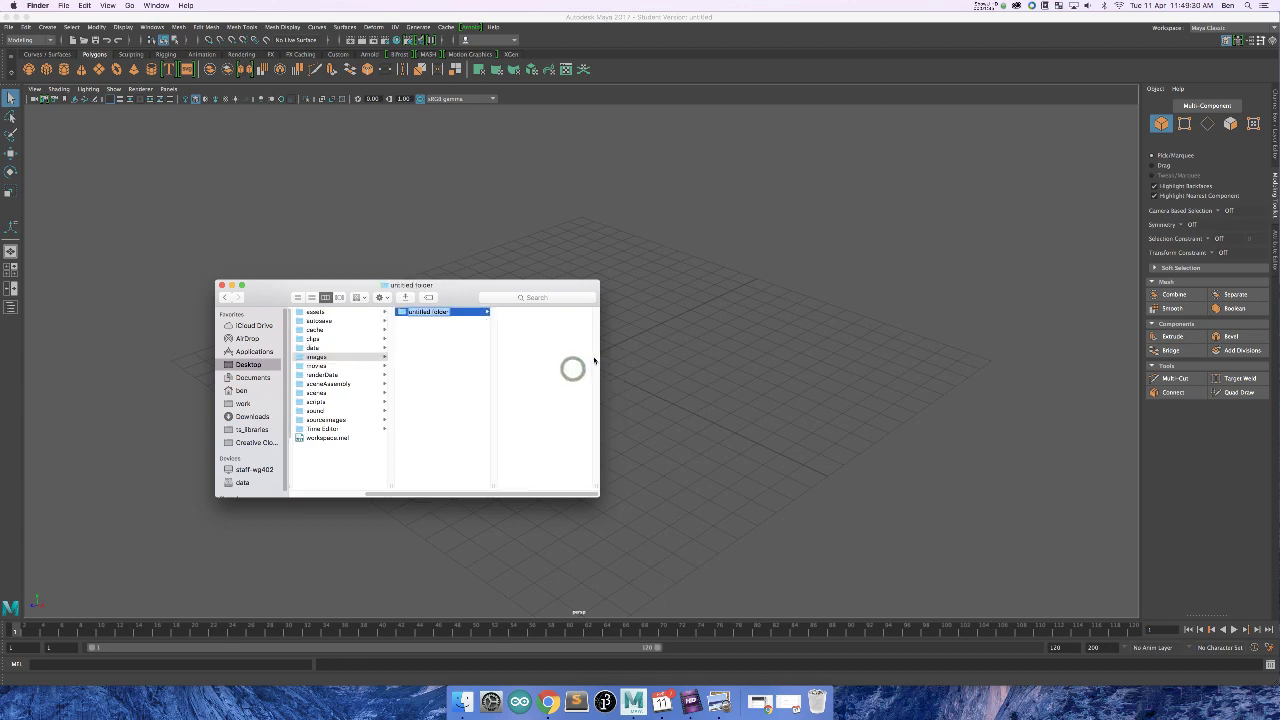
text(props_cad)
key(Return)
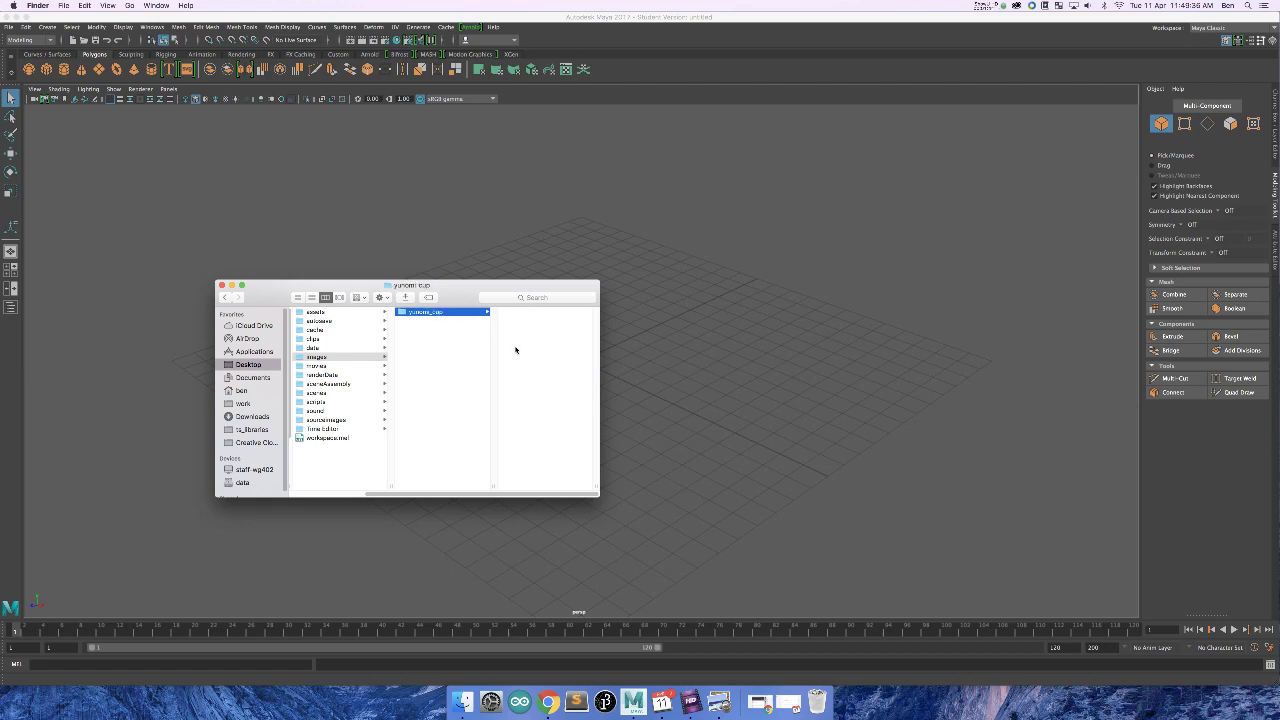
Step: Paste the three yunomi images into yunomi_cup and return to Maya
right_click(535, 336)
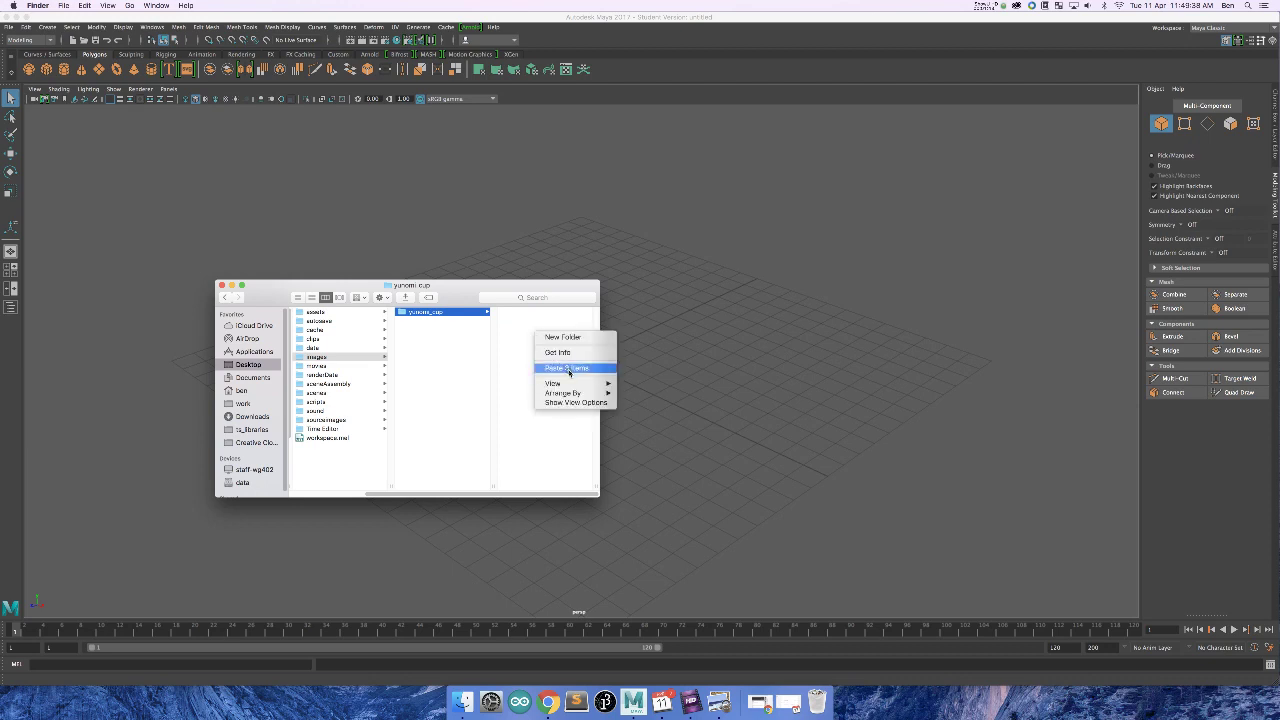
click(567, 368)
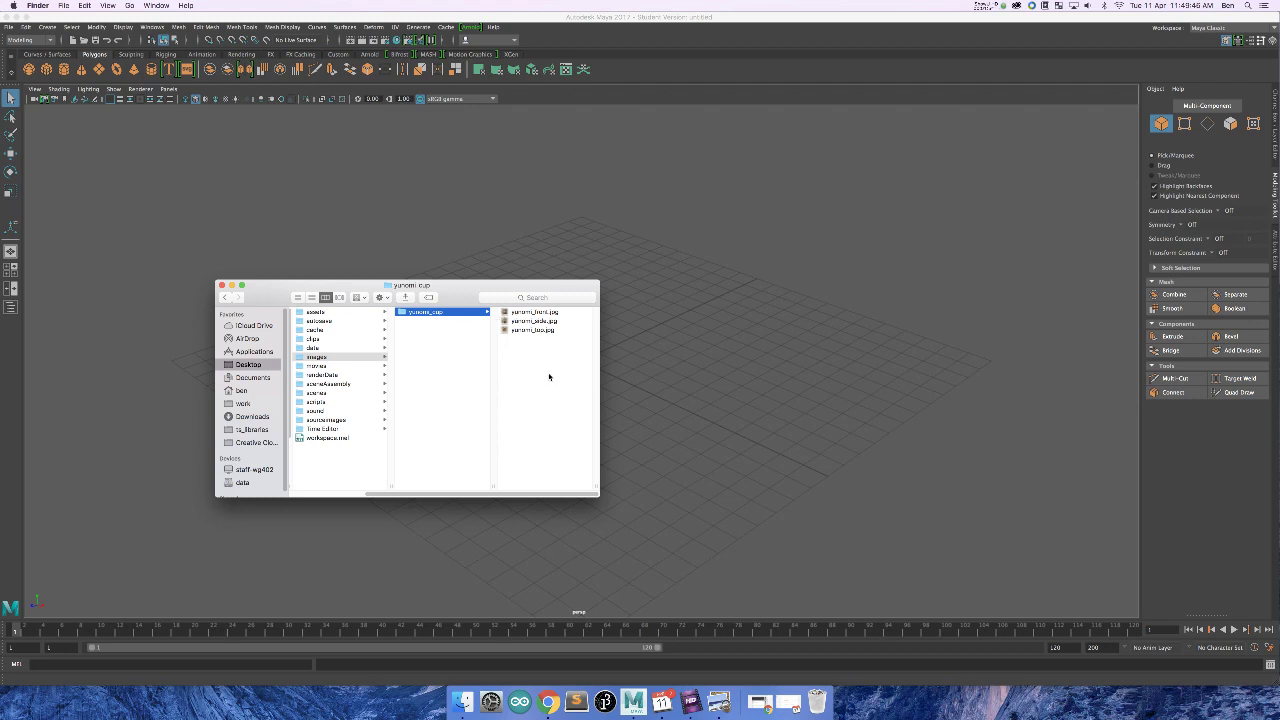
click(797, 268)
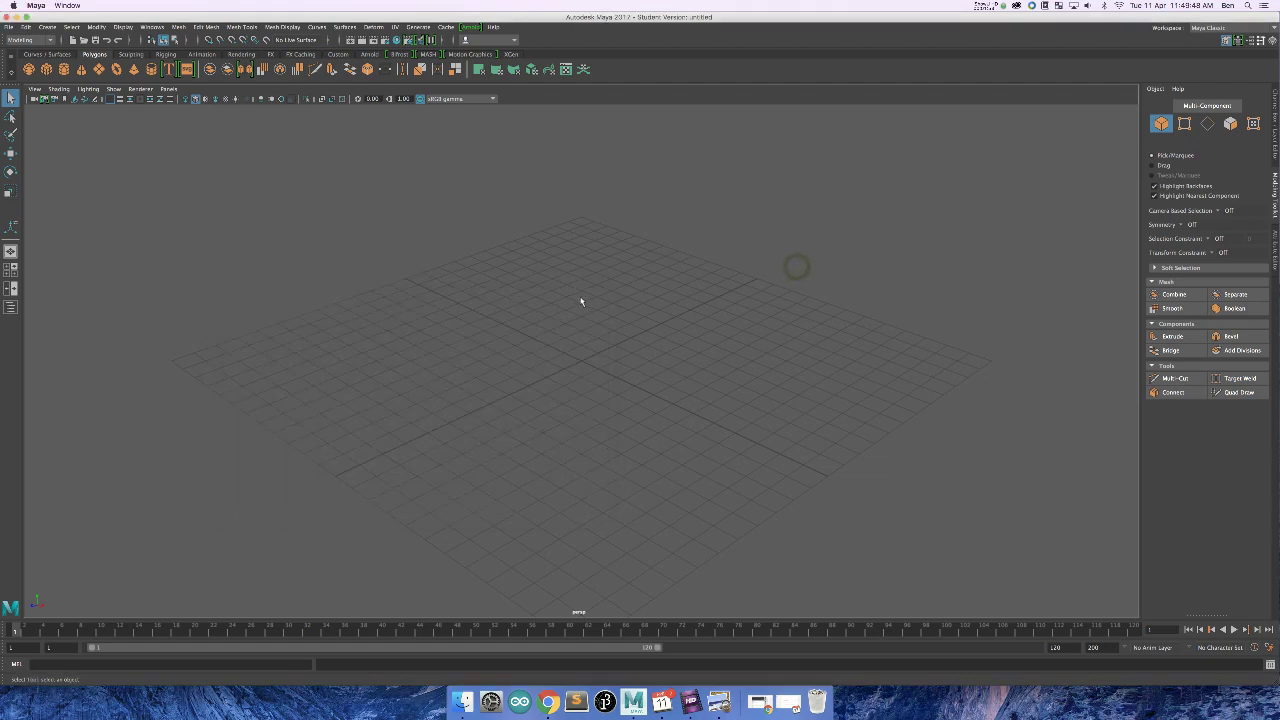
Step: Save the scene as yunomi_cup.mb in the project's scenes folder, accepting the student-version warning
click(530, 236)
key(super+shift+s)
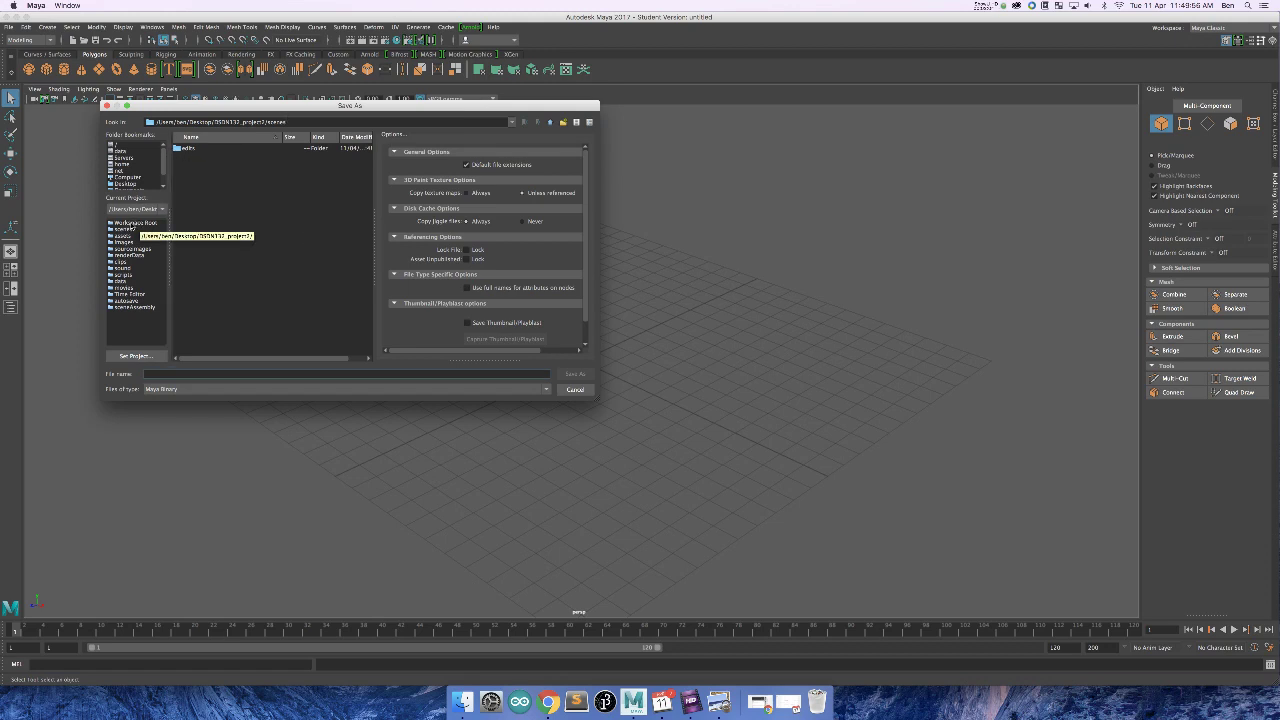
click(134, 224)
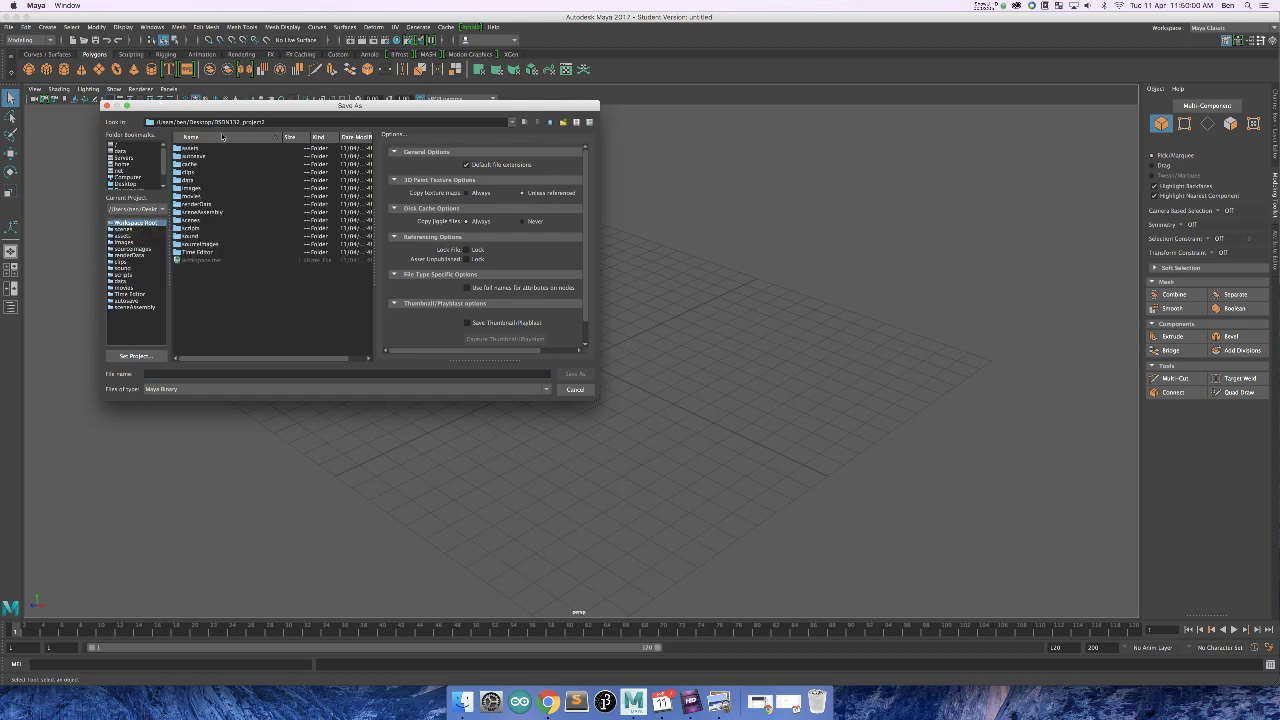
drag(290, 122, 214, 122)
click(158, 373)
text(va)
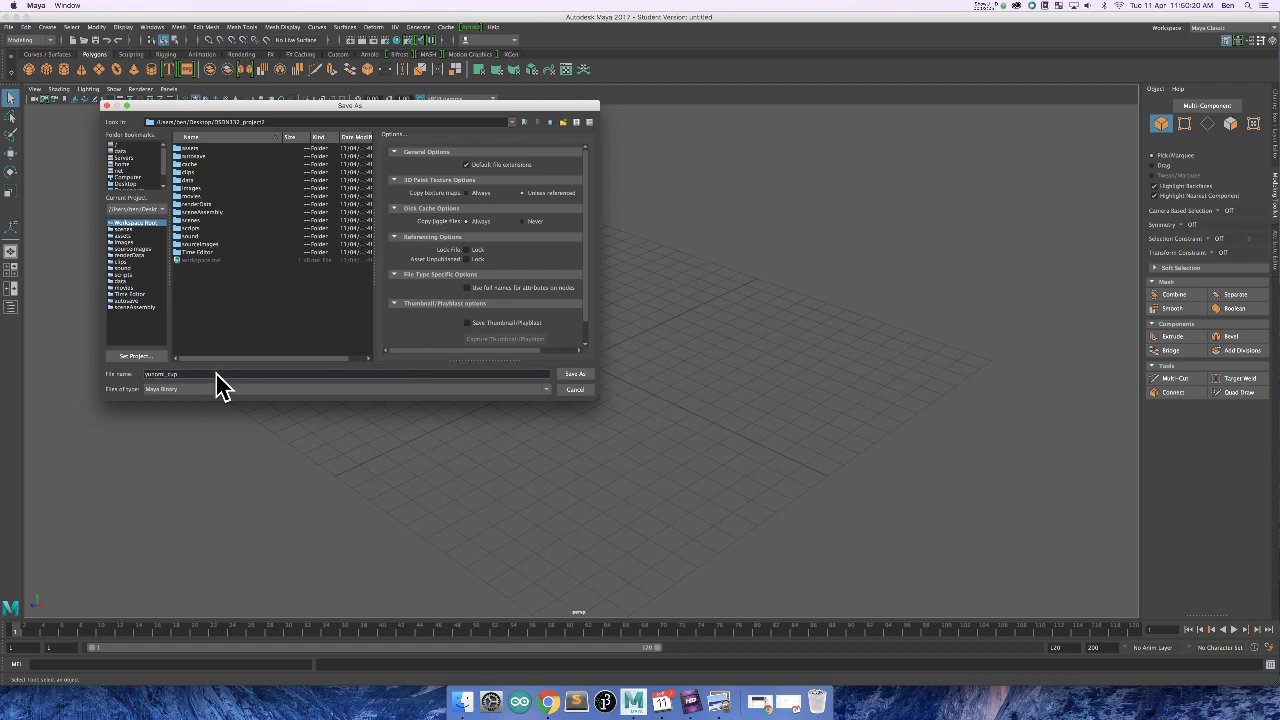
click(575, 374)
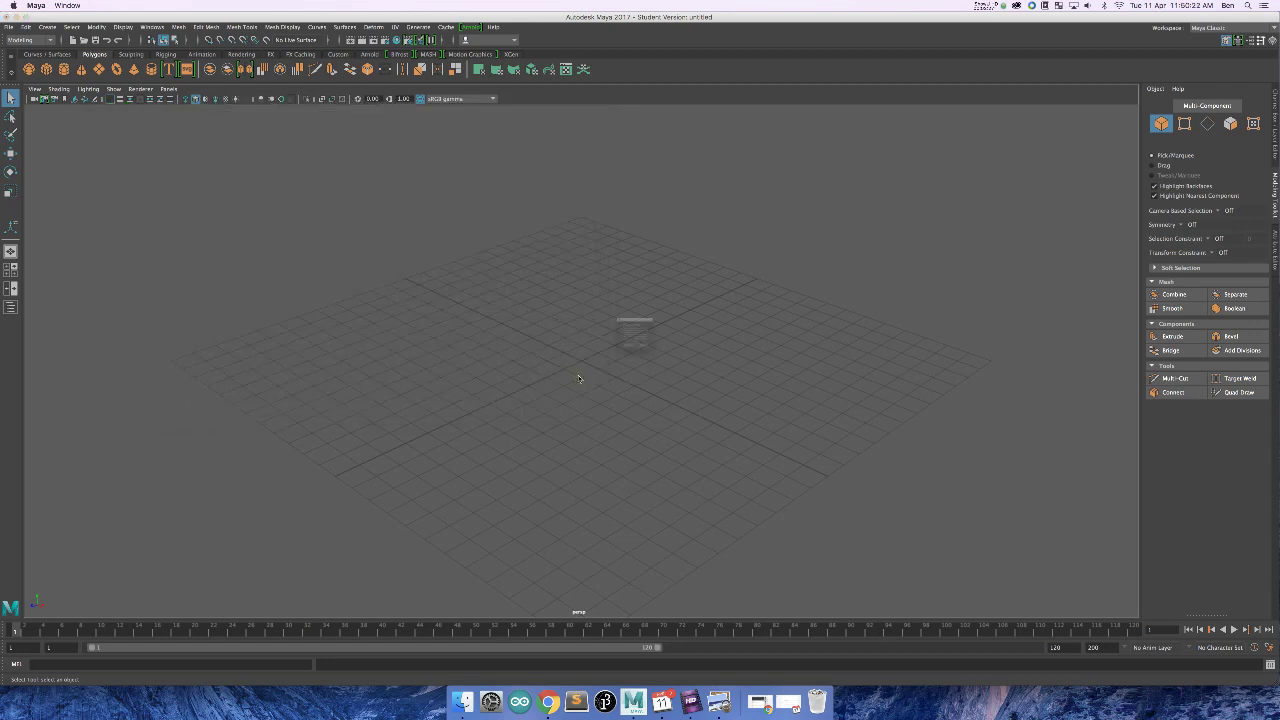
click(617, 369)
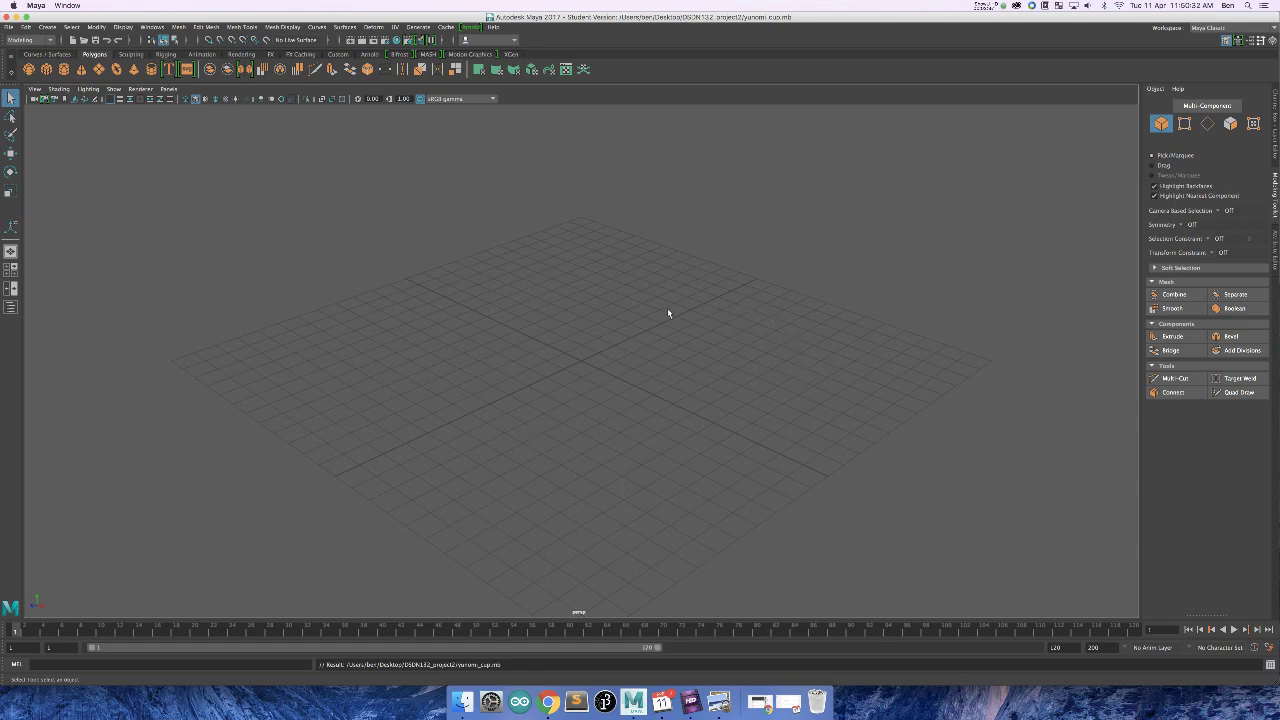
Step: Switch to the four-panel top/perspective/front/side layout, briefly maximizing the top view
key(space)
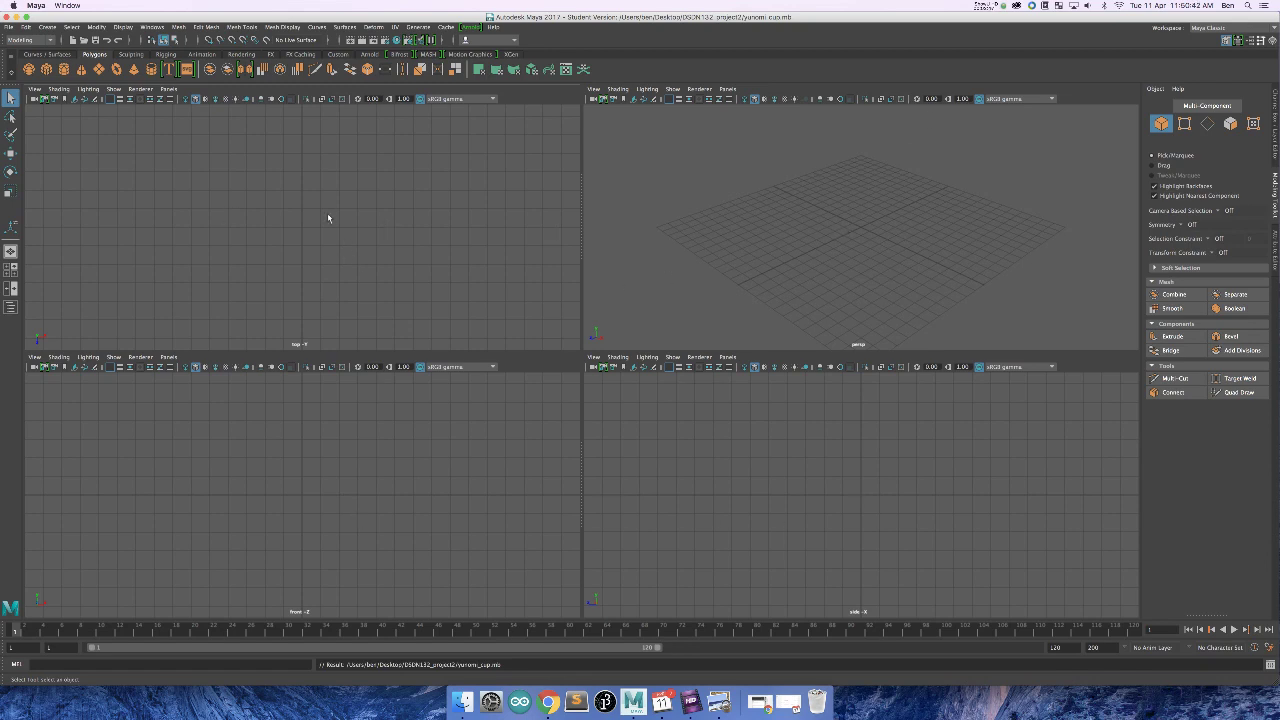
key(space)
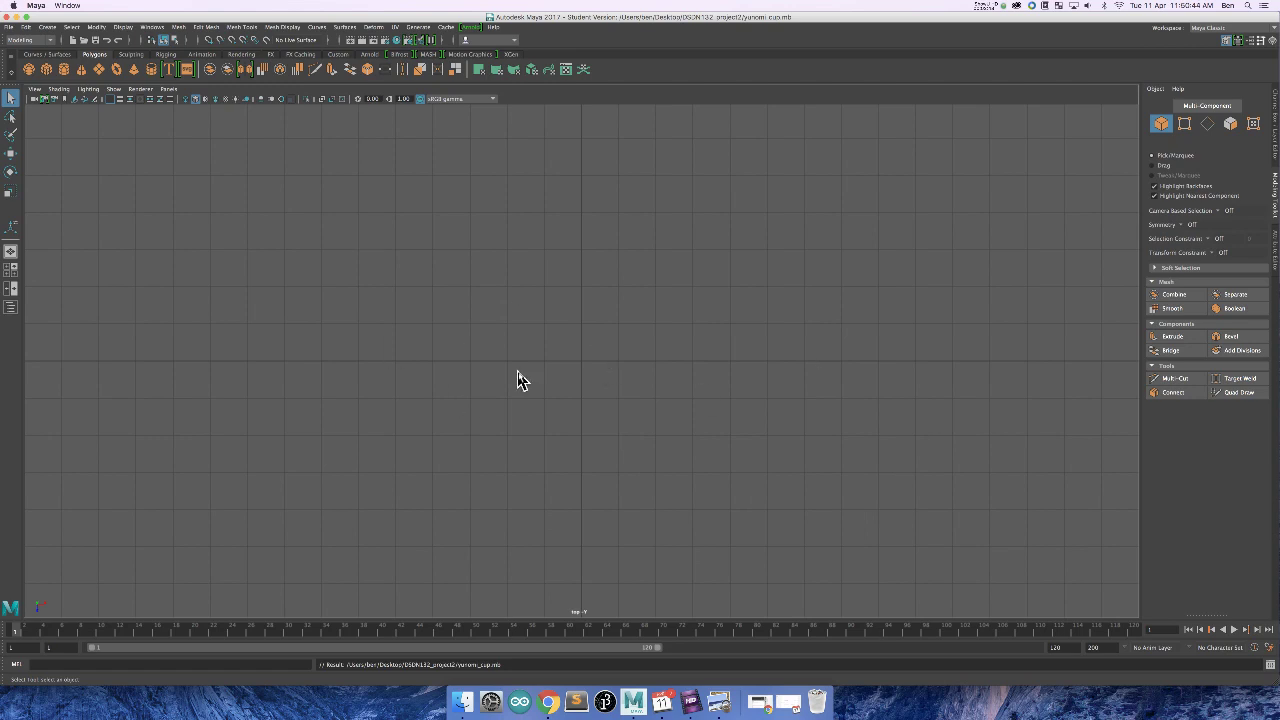
key(space)
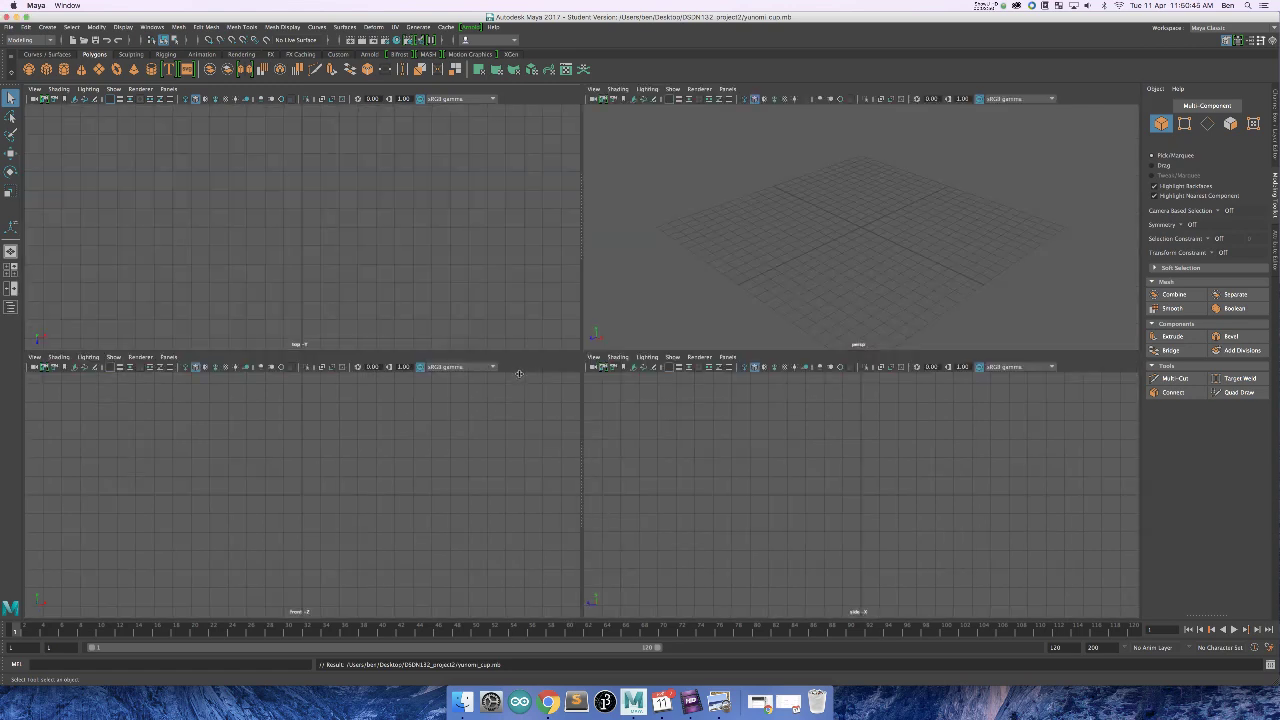
Step: Import the top-down yunomi photo from images/yunomi_cup as the top view's image plane
click(36, 90)
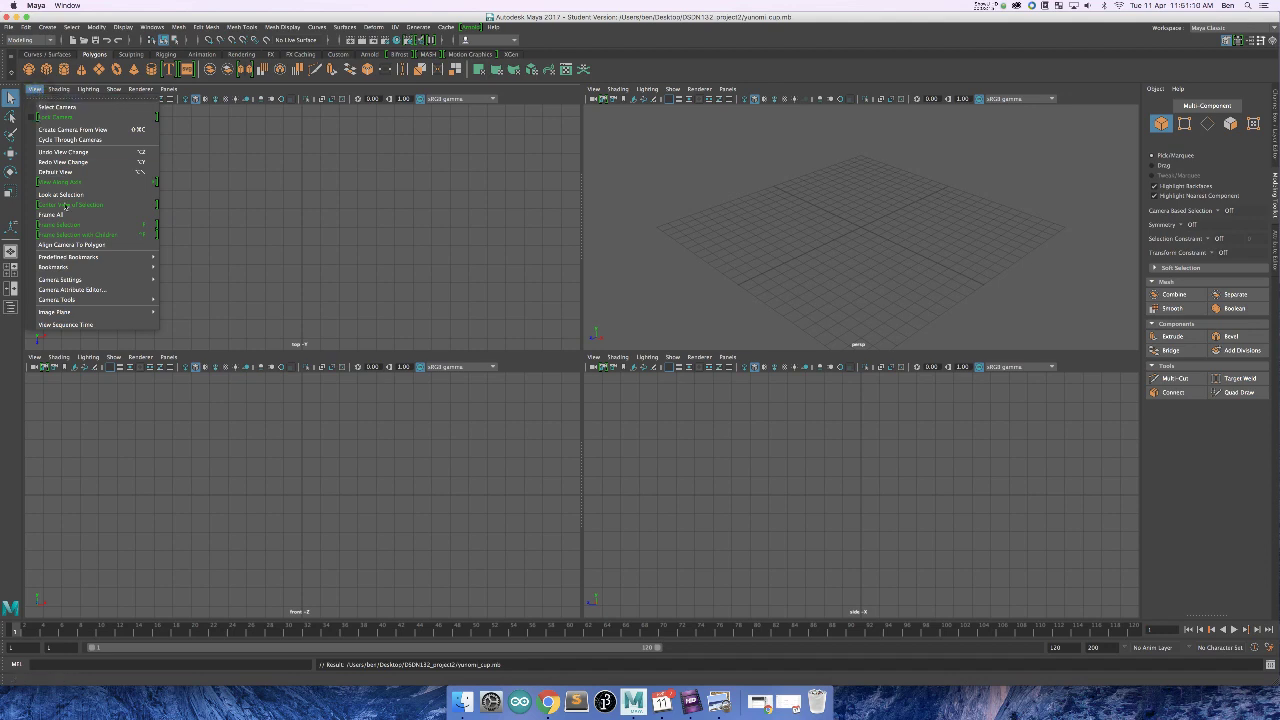
mouse_move(80, 312)
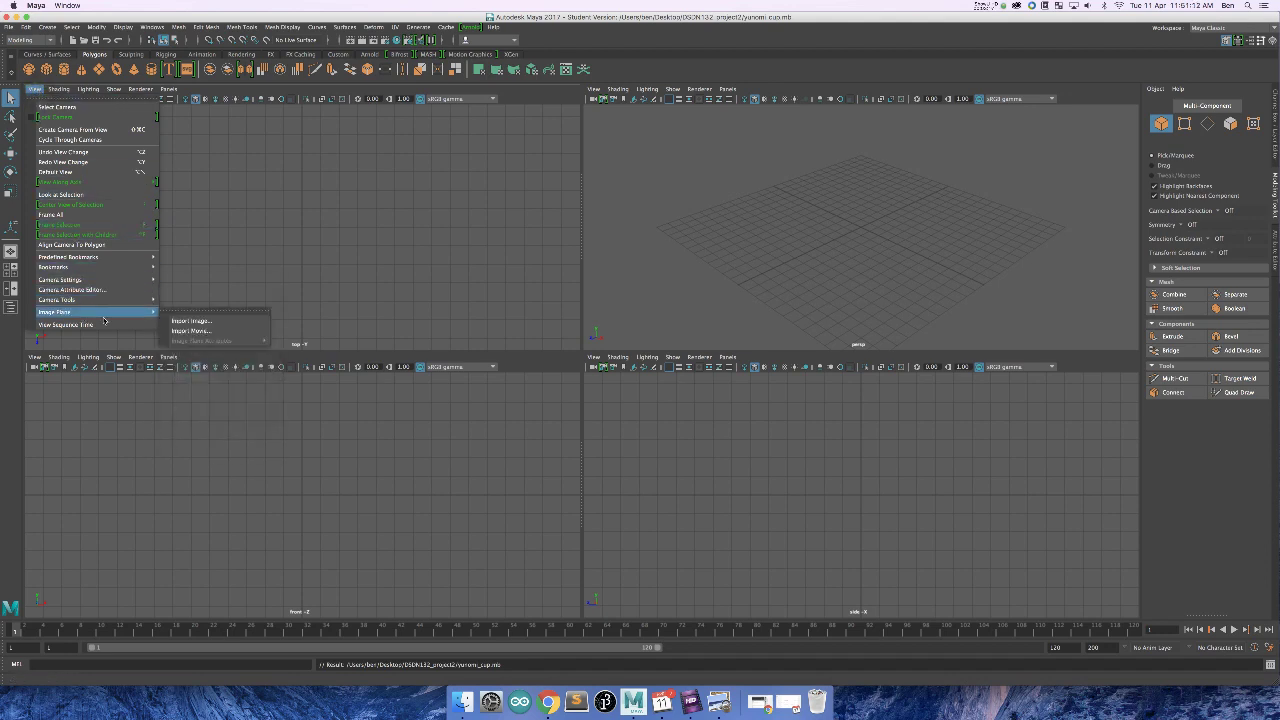
click(194, 321)
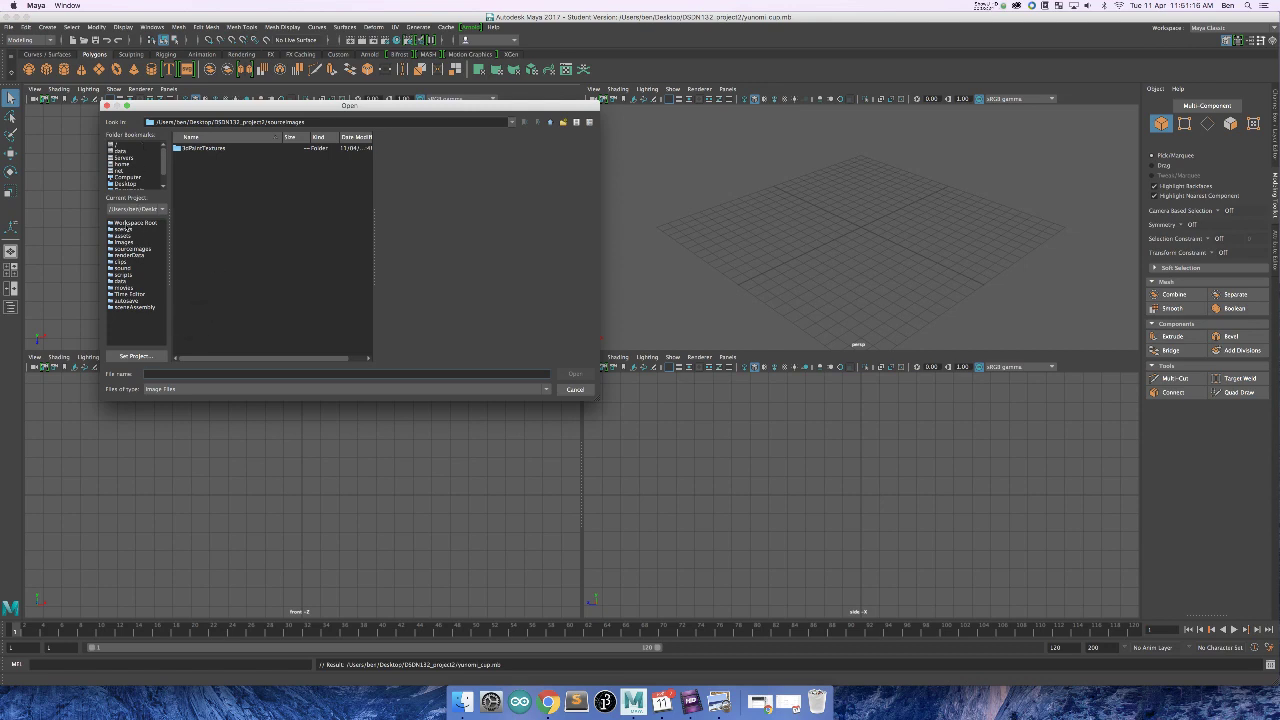
click(128, 222)
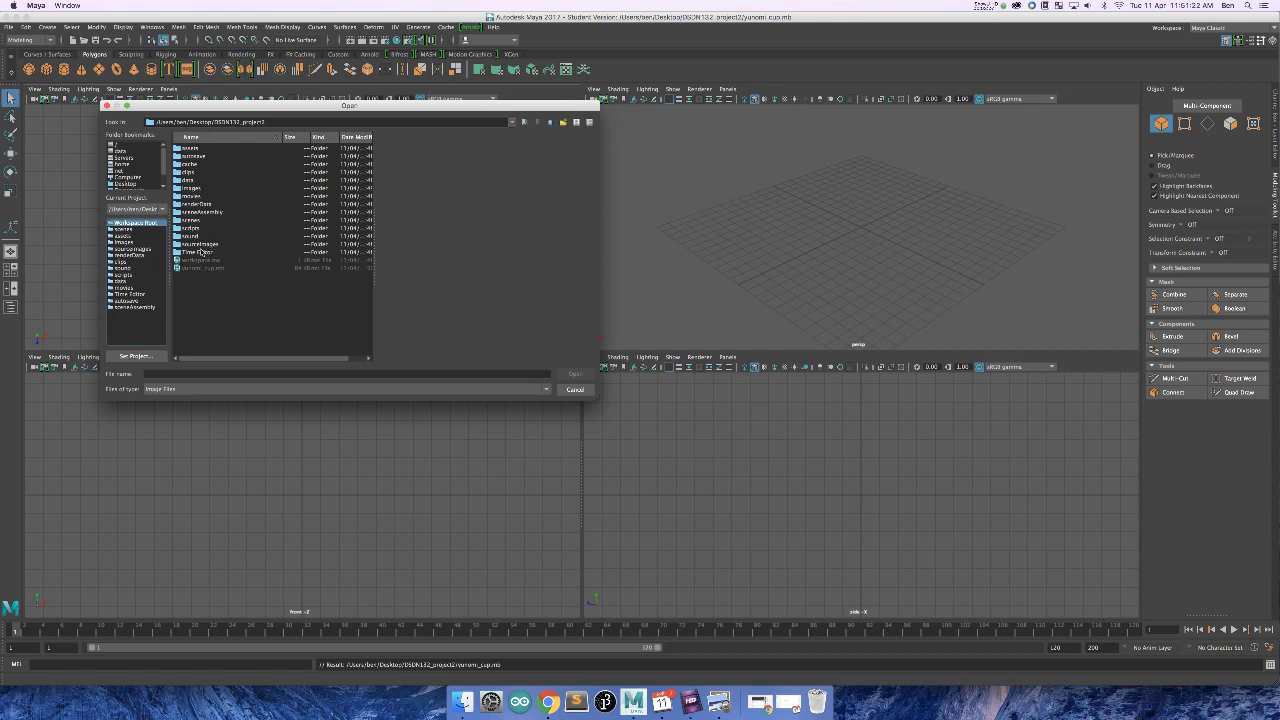
double_click(190, 188)
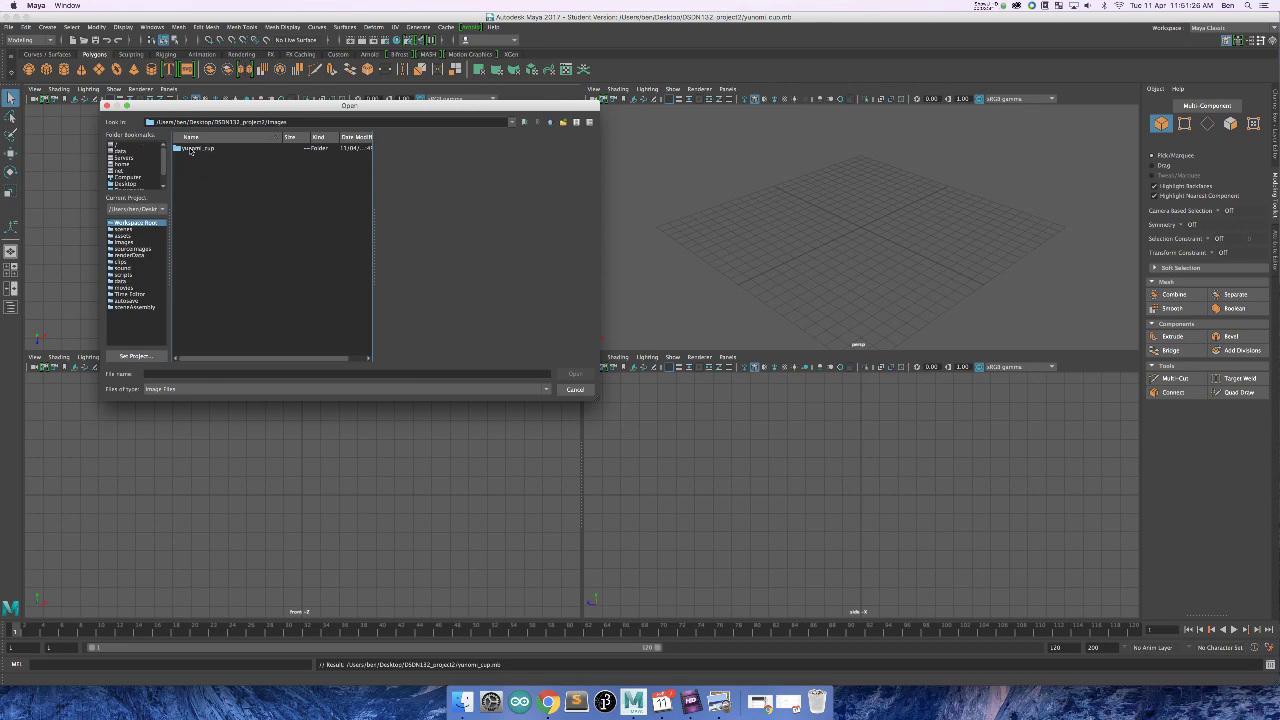
double_click(197, 148)
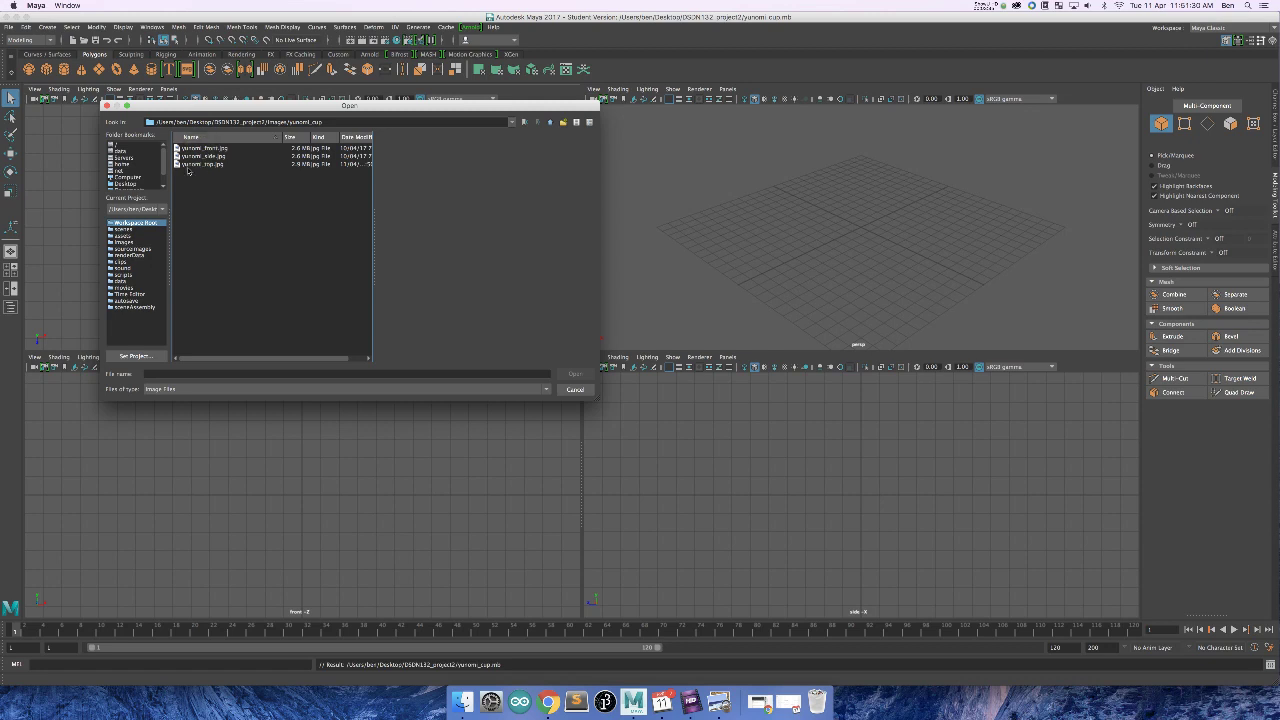
double_click(200, 166)
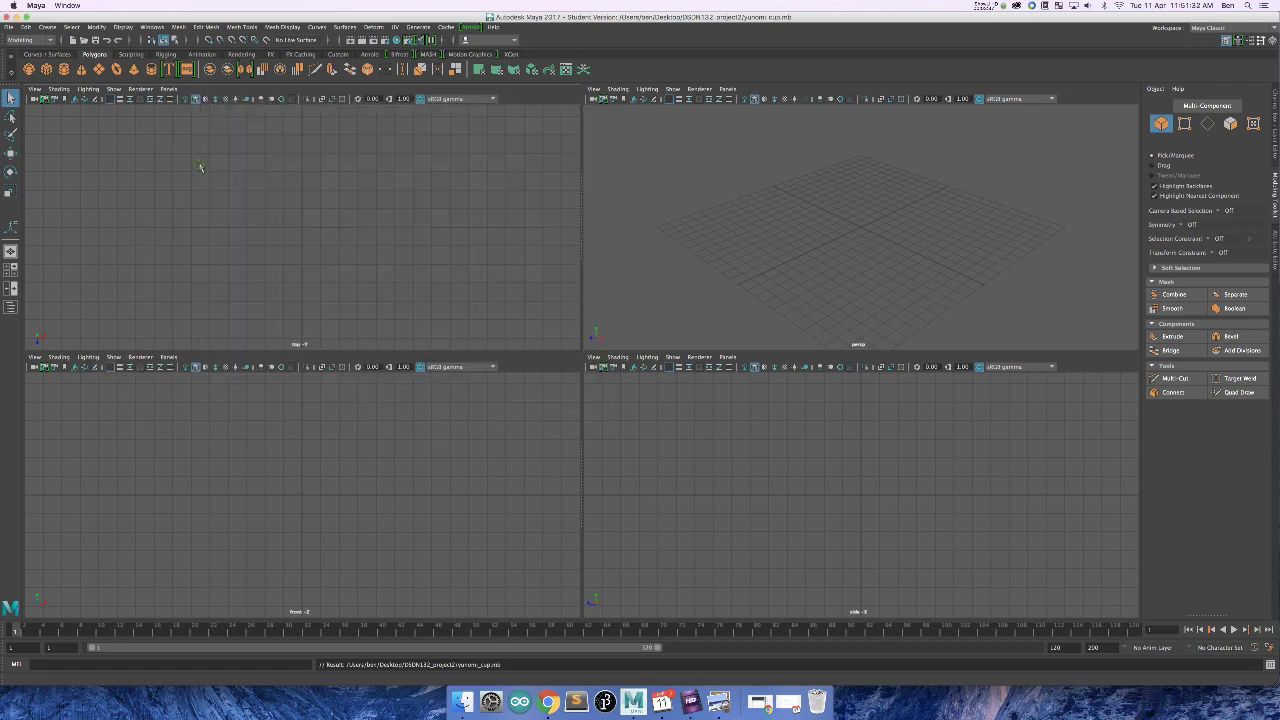
scroll(427, 255, down, 3)
scroll(373, 155, up, 1)
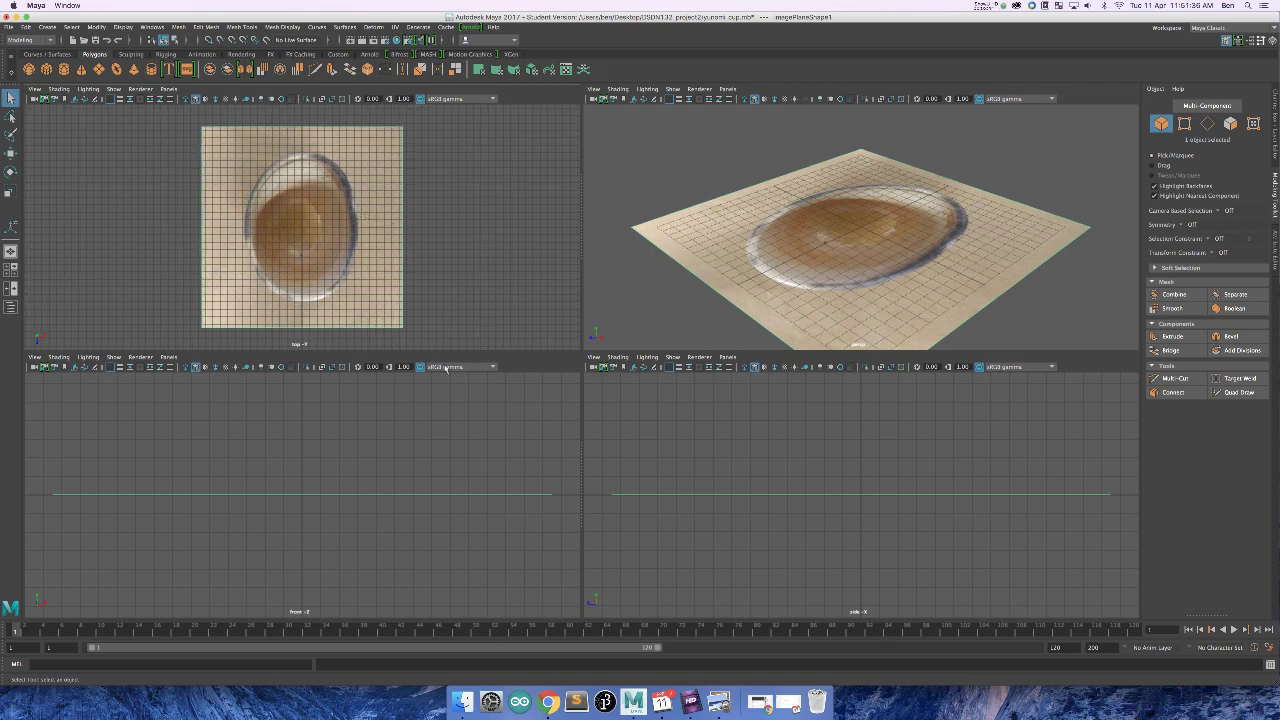
Step: Import the front yunomi photo from images/yunomi_cup into the front view and frame it
click(34, 357)
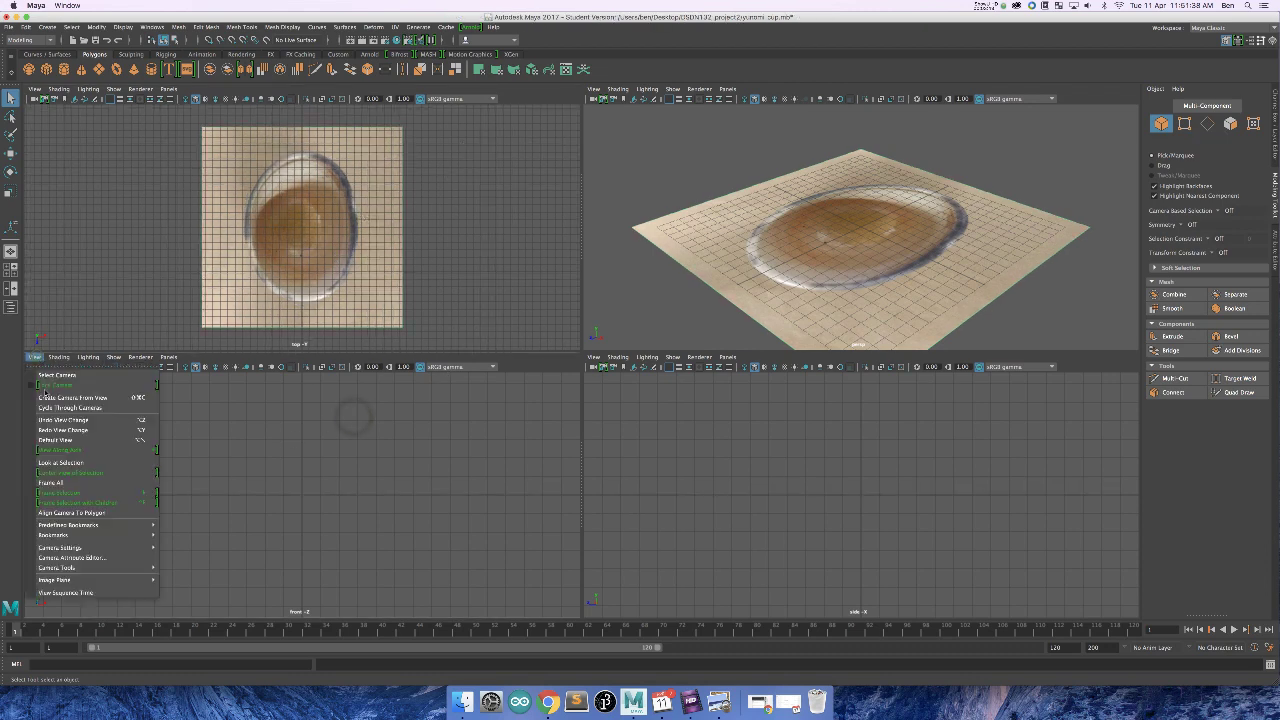
mouse_move(89, 580)
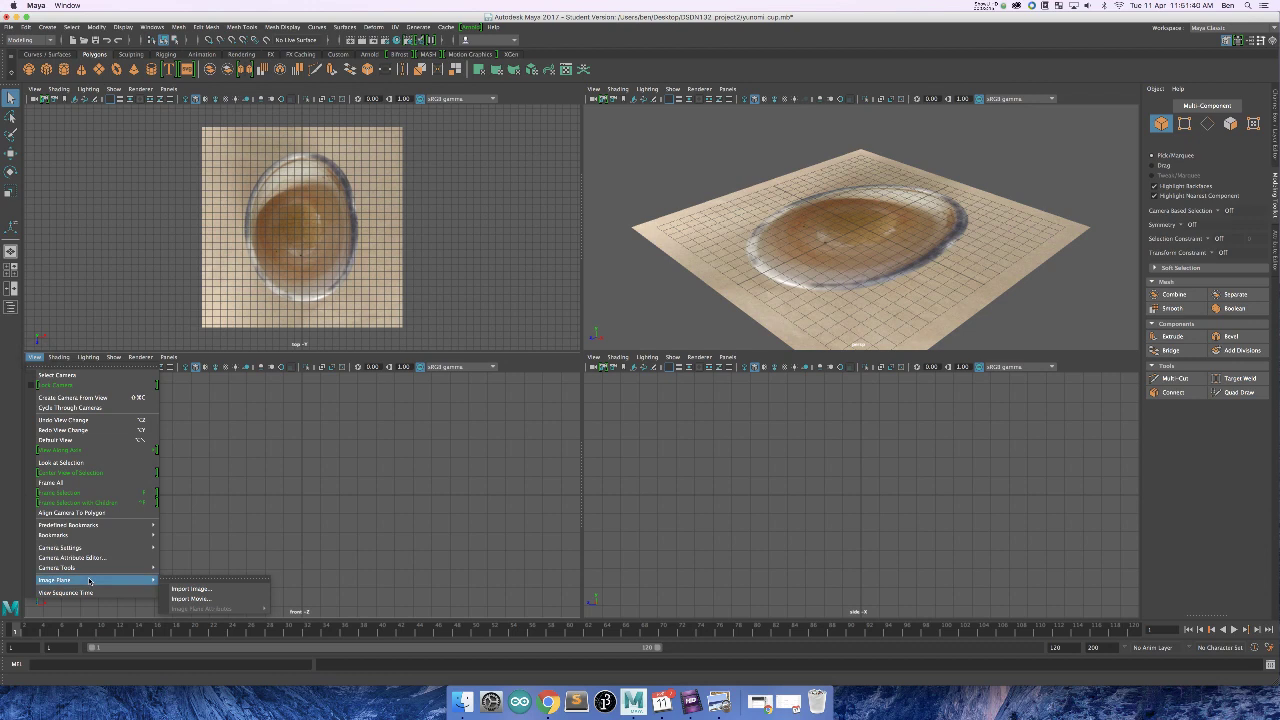
click(195, 589)
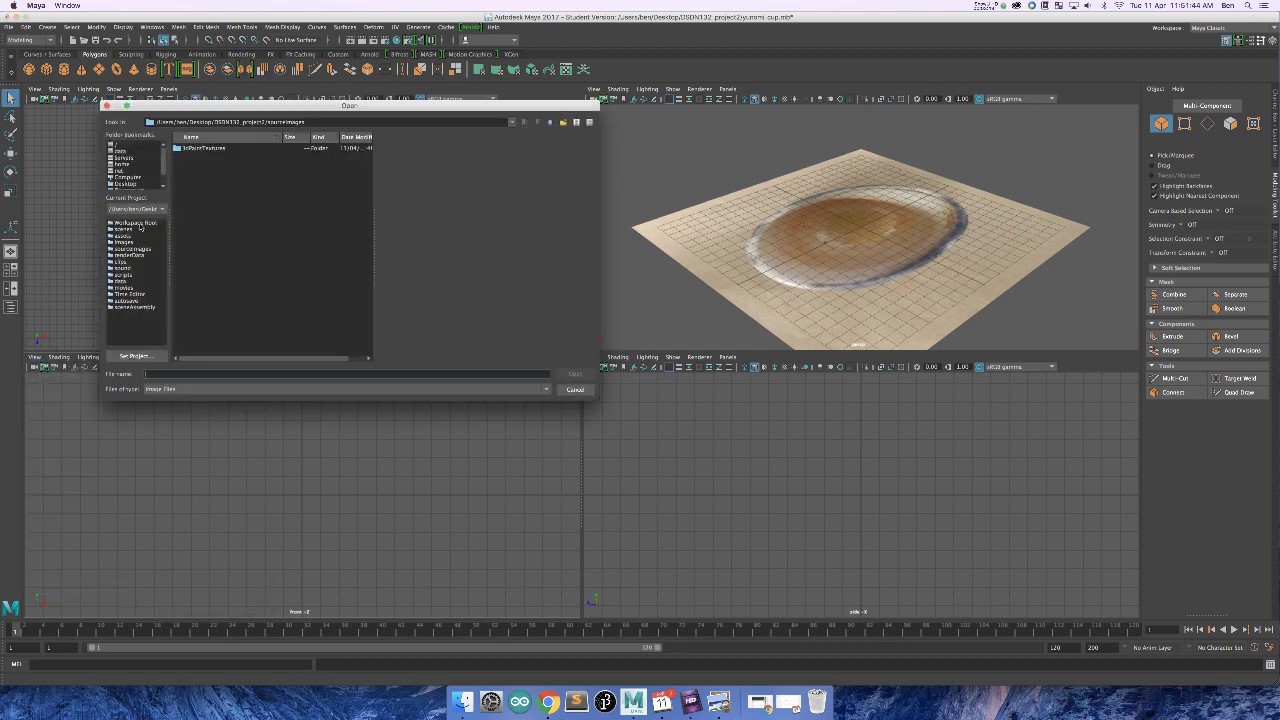
click(139, 223)
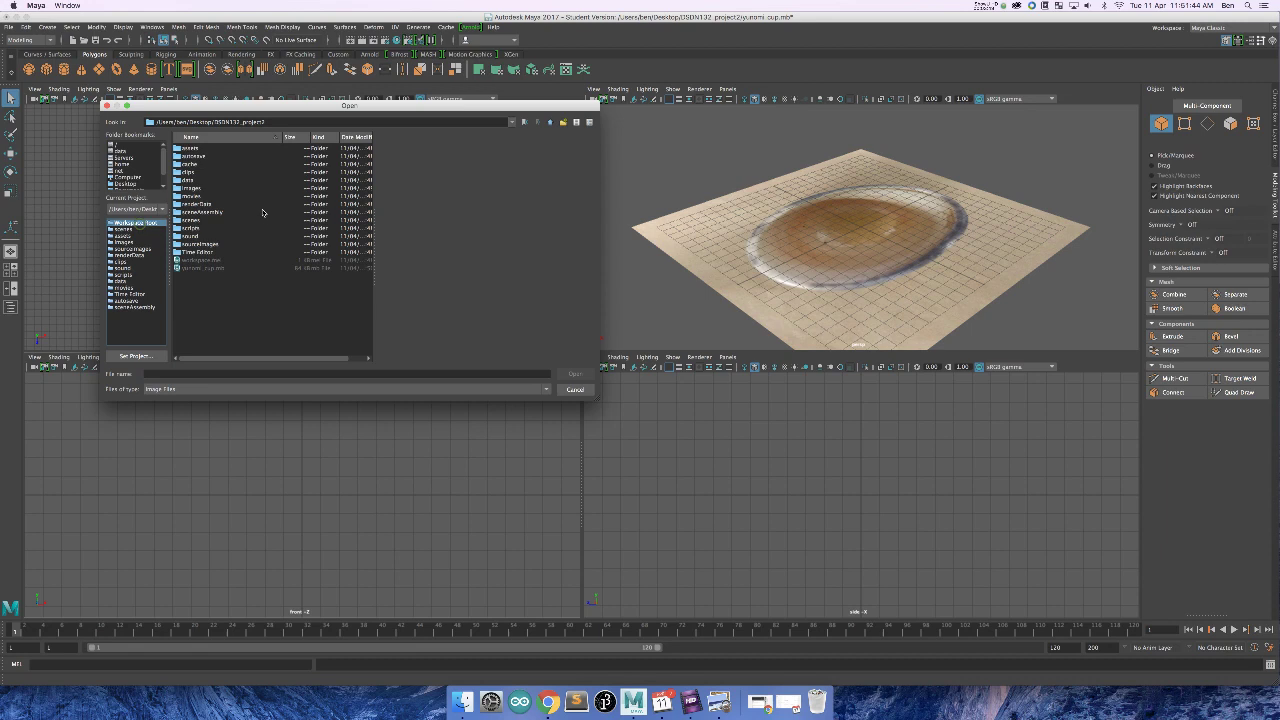
double_click(192, 188)
double_click(200, 149)
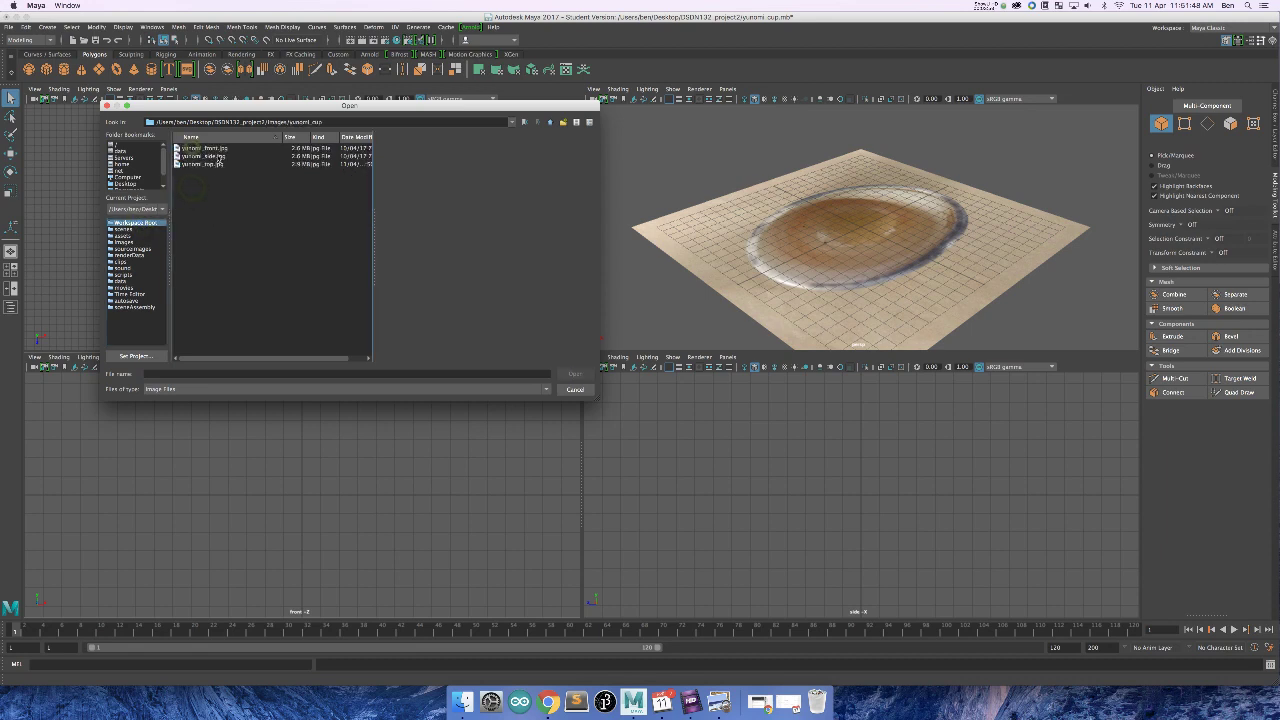
double_click(200, 148)
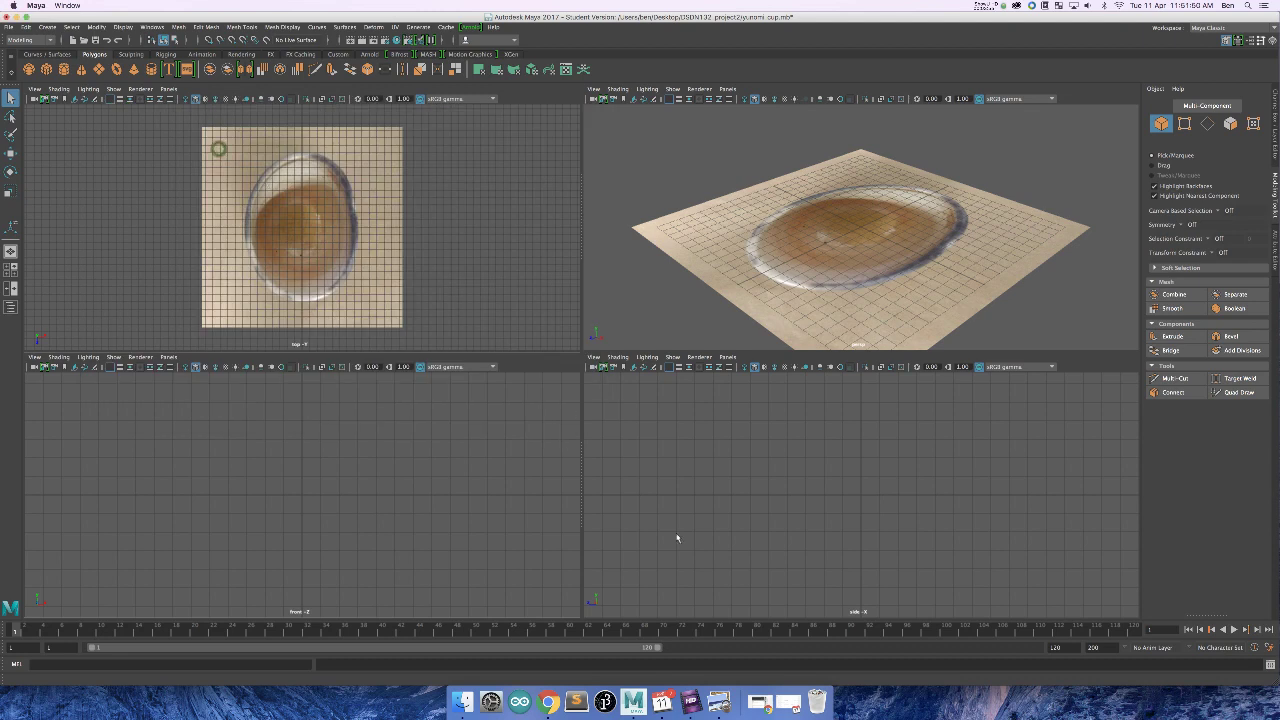
key(f)
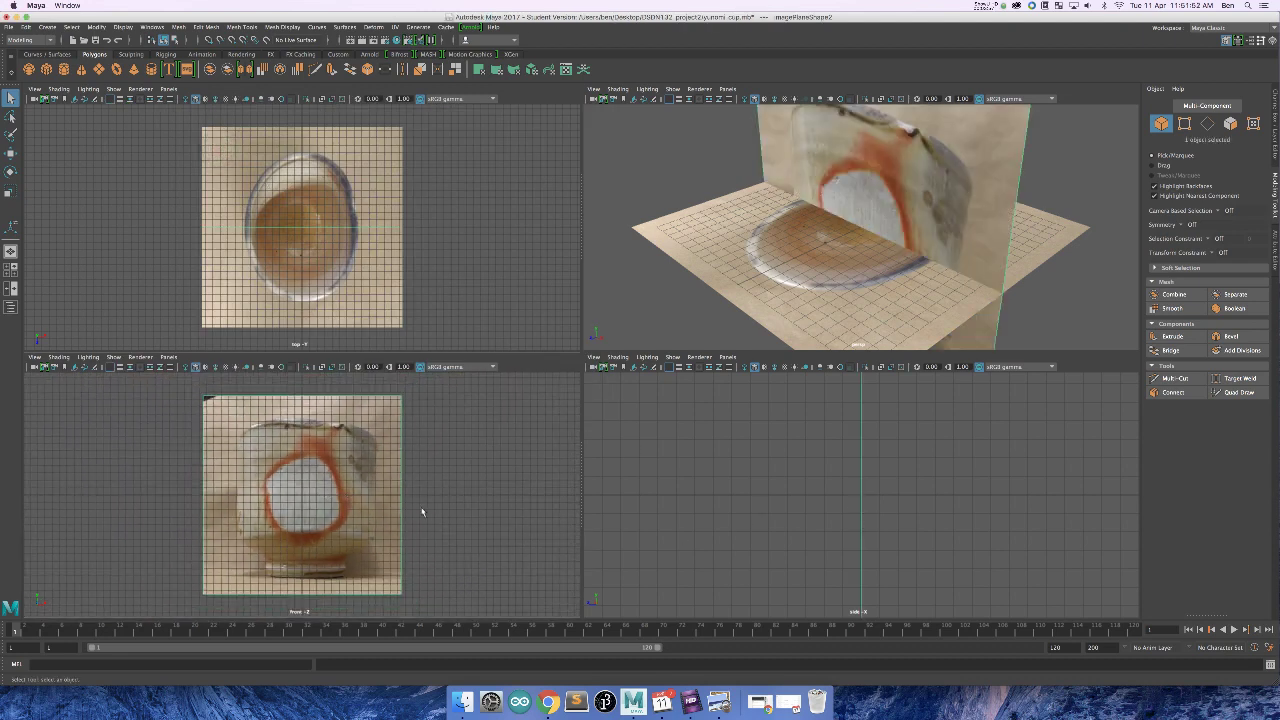
click(820, 486)
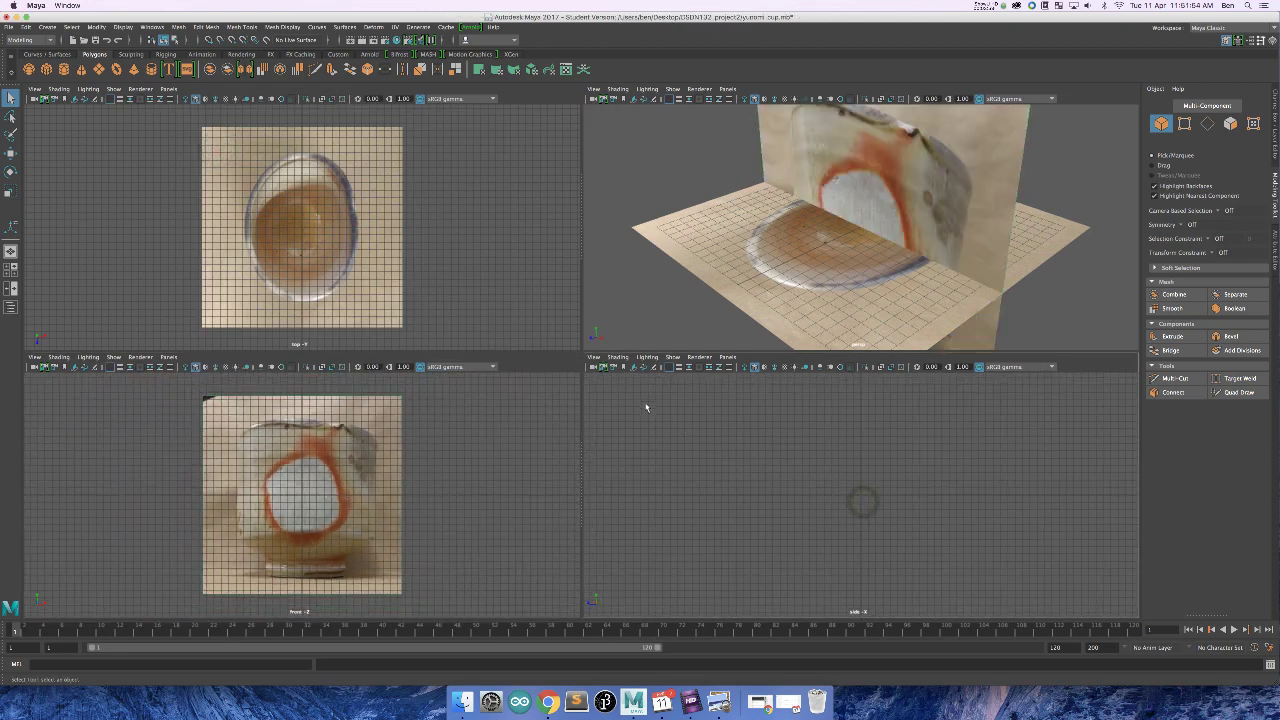
Step: Load the side yunomi photo from images/yunomi_cup as the side view's image plane
click(593, 357)
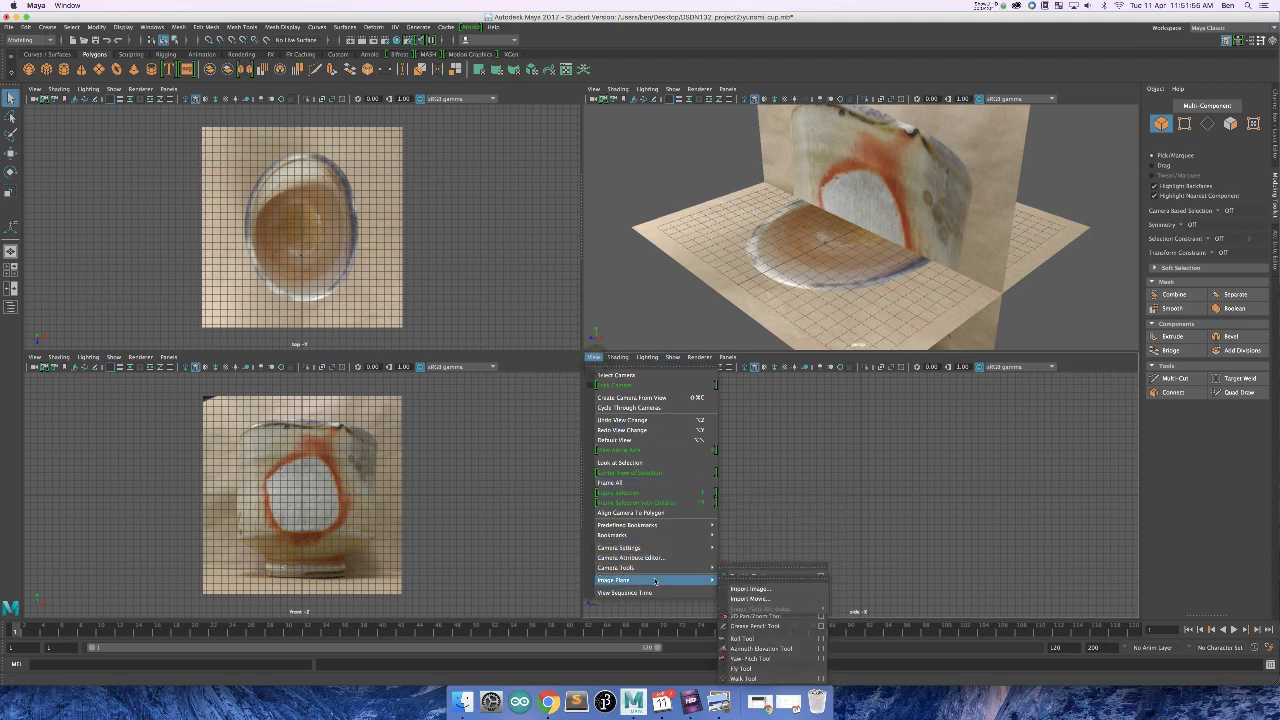
mouse_move(630, 580)
click(750, 588)
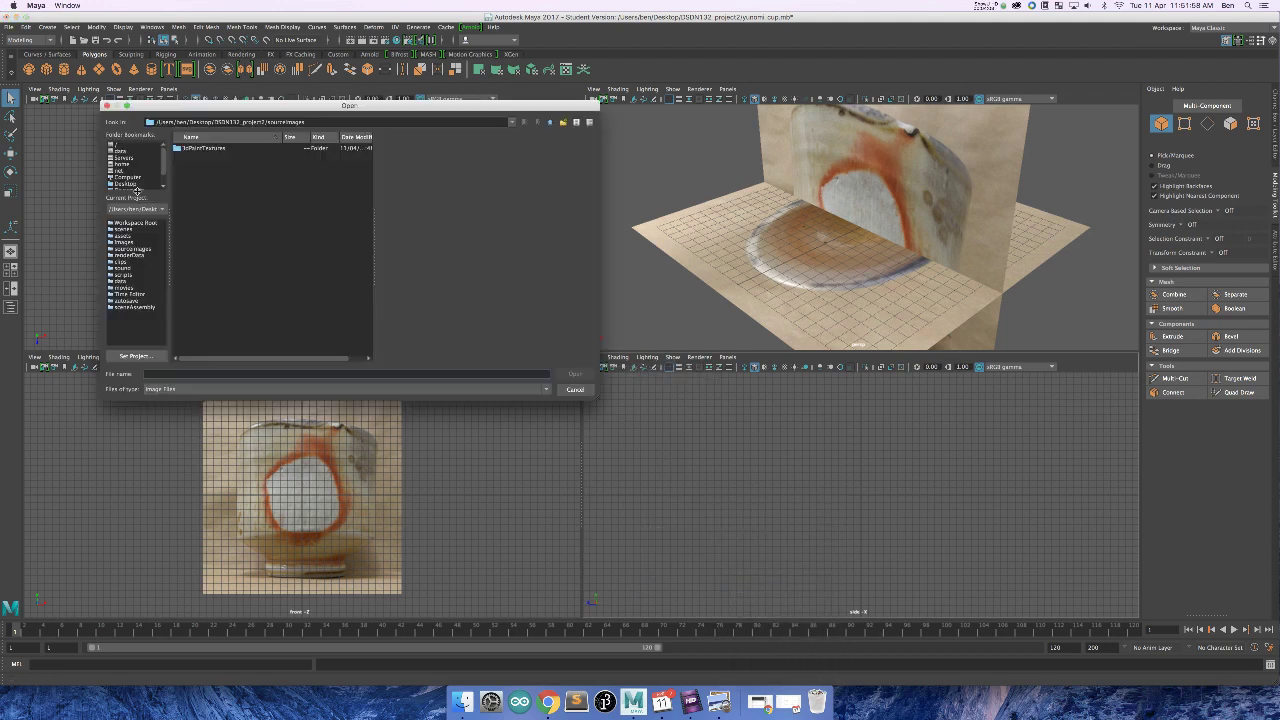
click(135, 223)
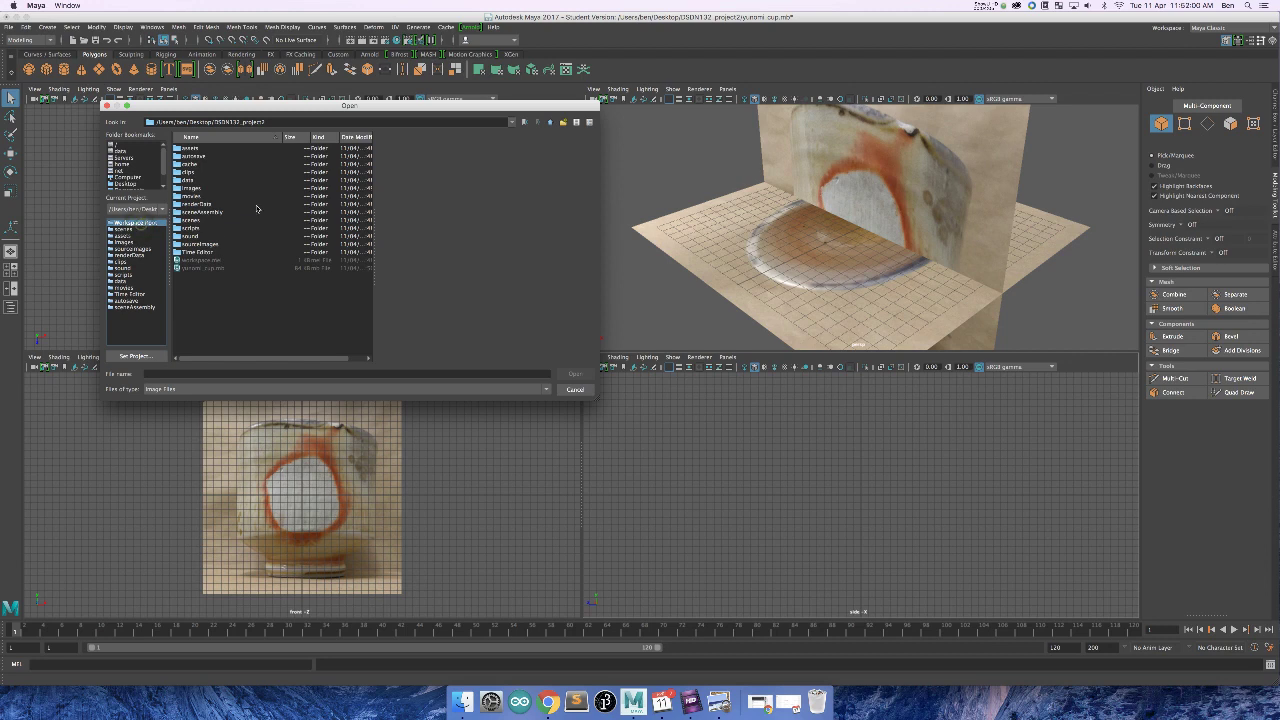
double_click(197, 188)
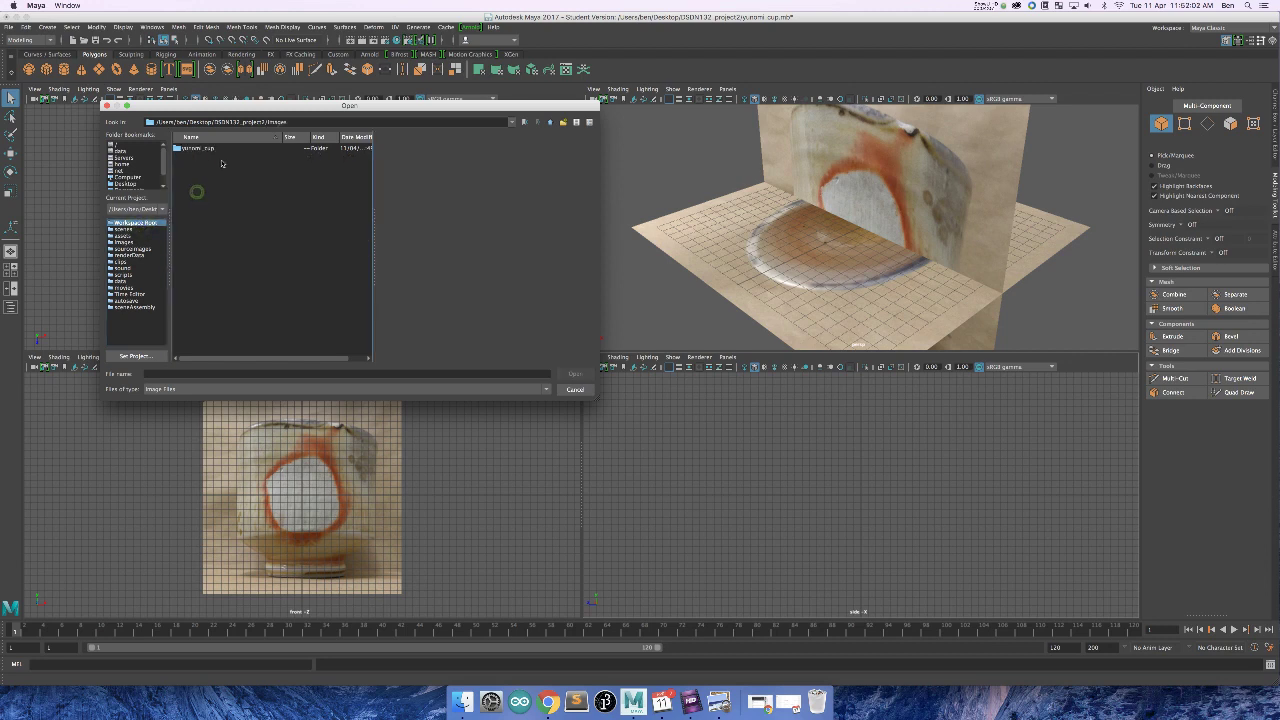
click(208, 148)
double_click(208, 148)
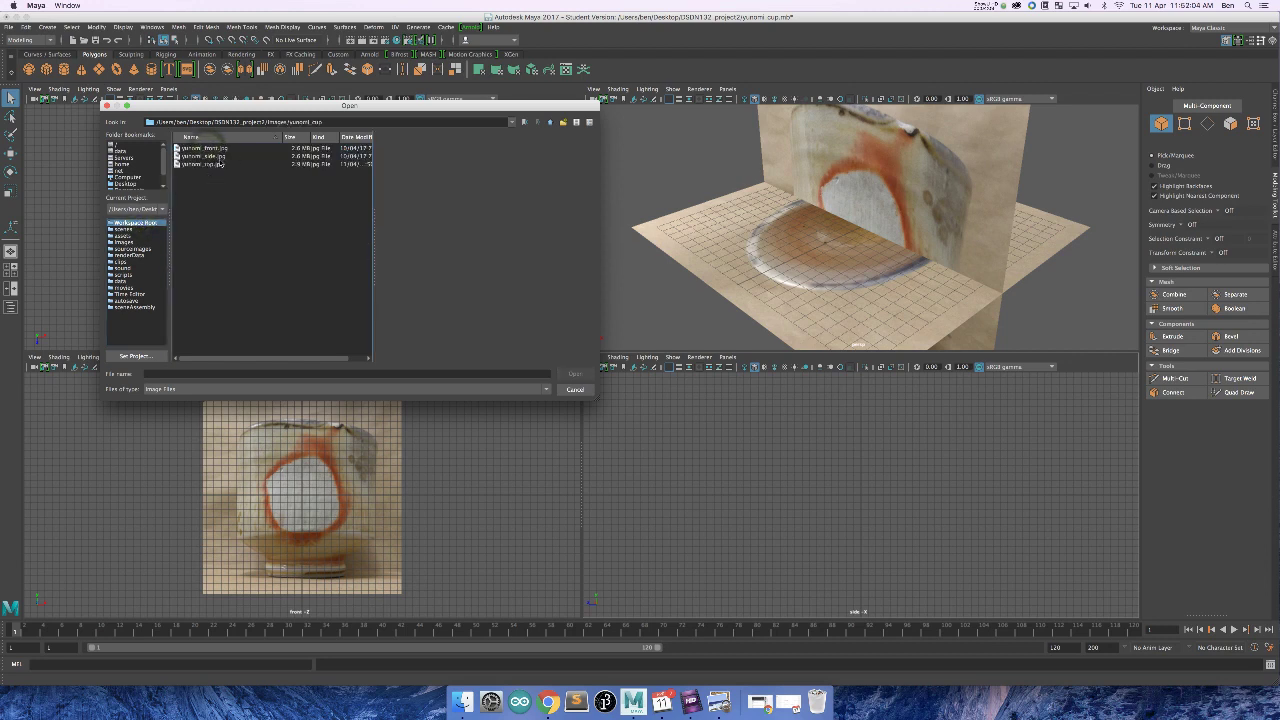
double_click(216, 157)
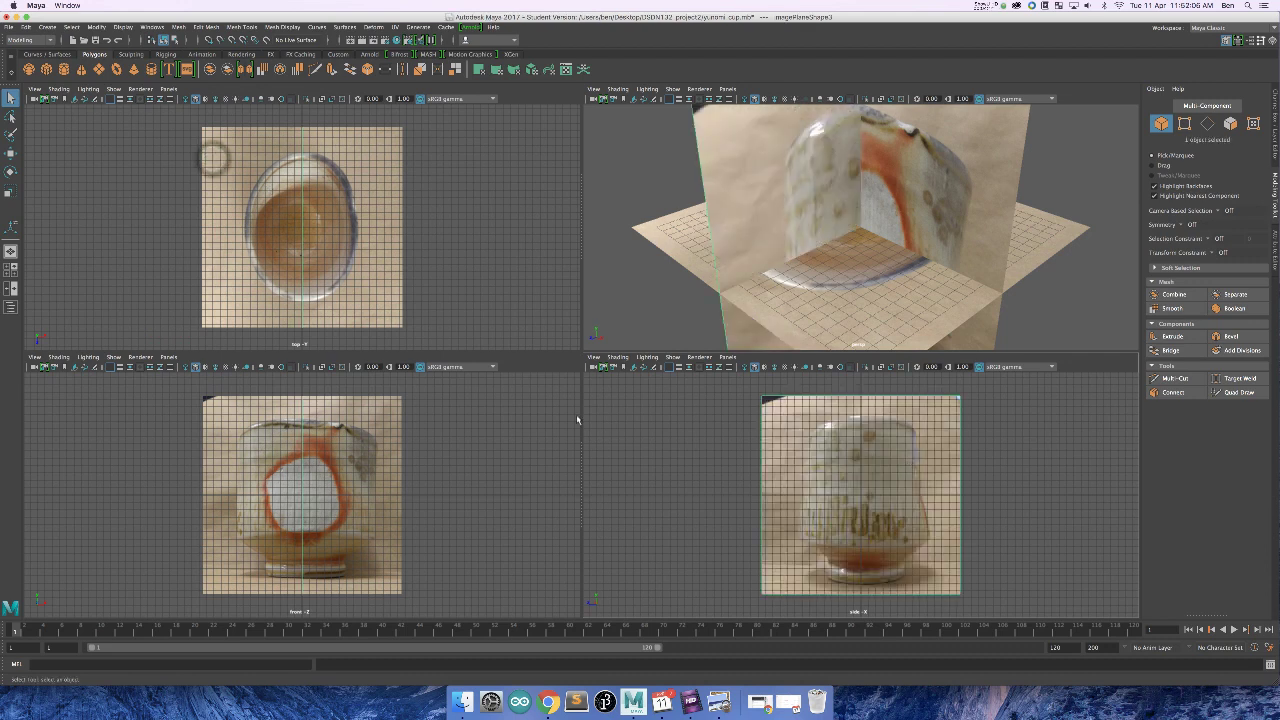
scroll(1000, 250, down, 5)
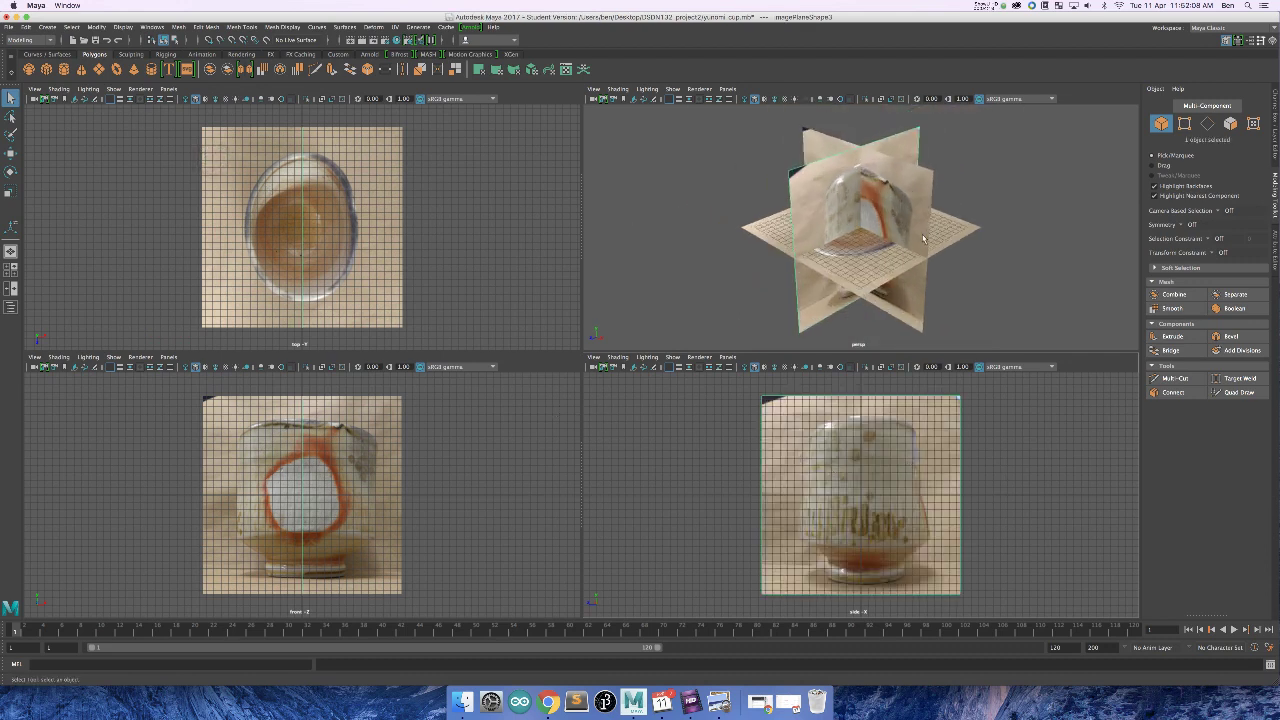
alt+drag(1051, 268, 1047, 239)
scroll(864, 211, up, 3)
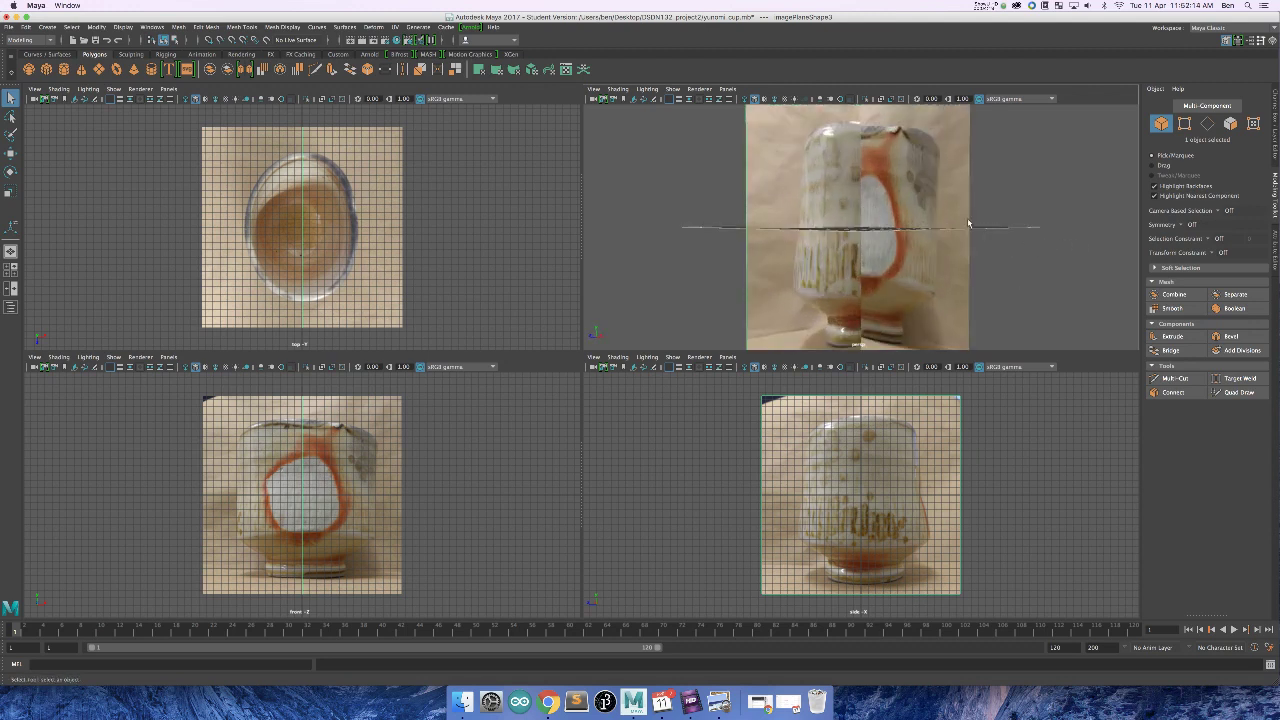
alt+drag(968, 224, 962, 268)
mouse_move(891, 295)
alt+mouse_down()
mouse_move(781, 270)
mouse_move(895, 283)
mouse_move(893, 294)
alt+mouse_up()
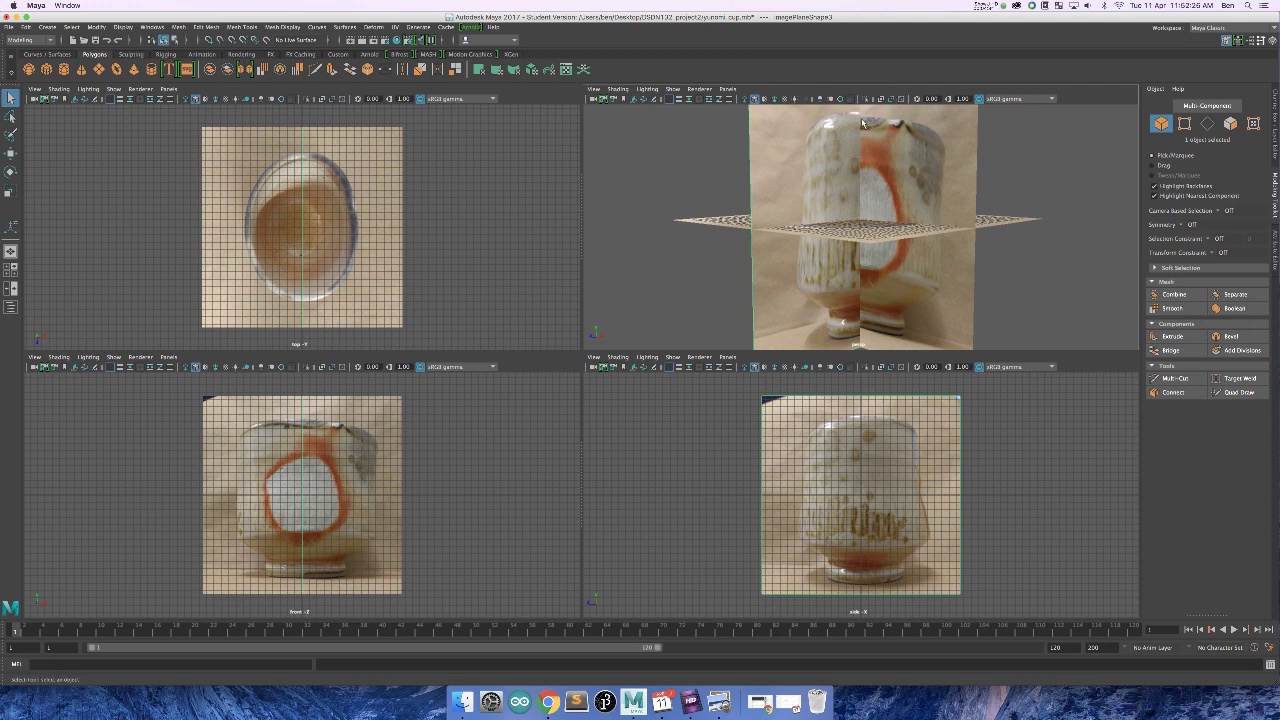
click(942, 193)
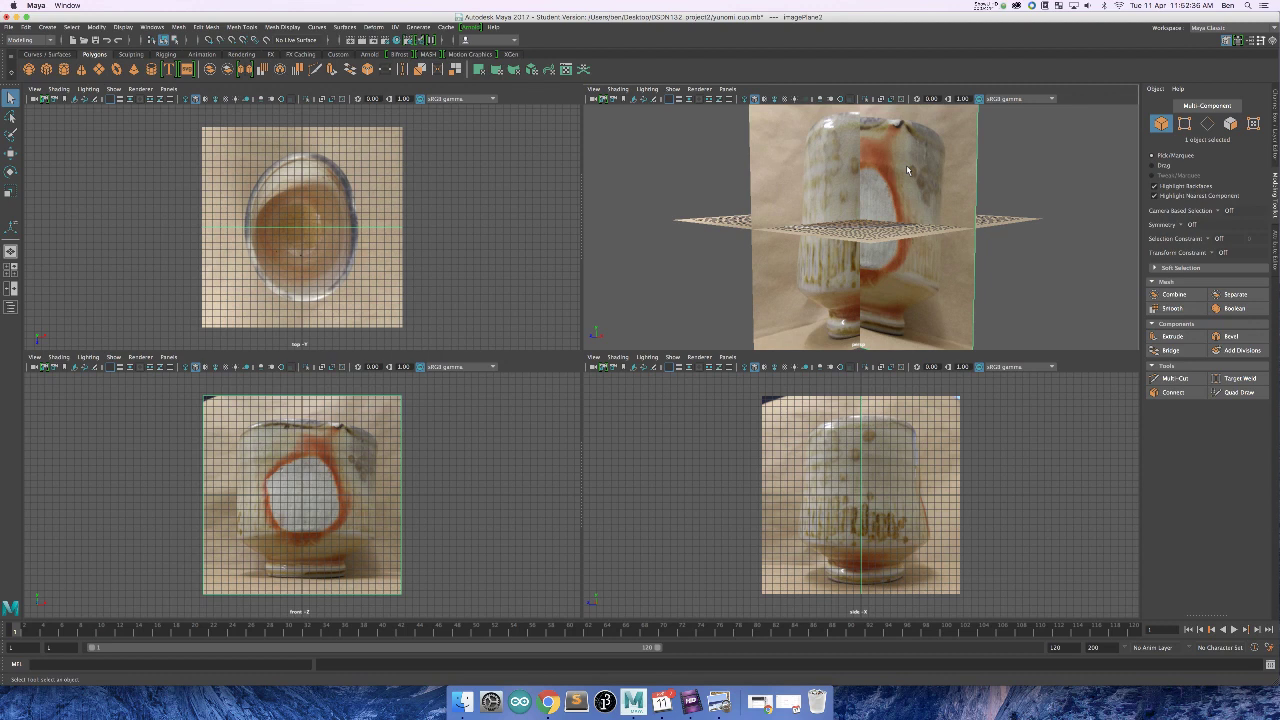
Step: Scale the front image plane to about 1.07 and nudge it slightly upward
key(r)
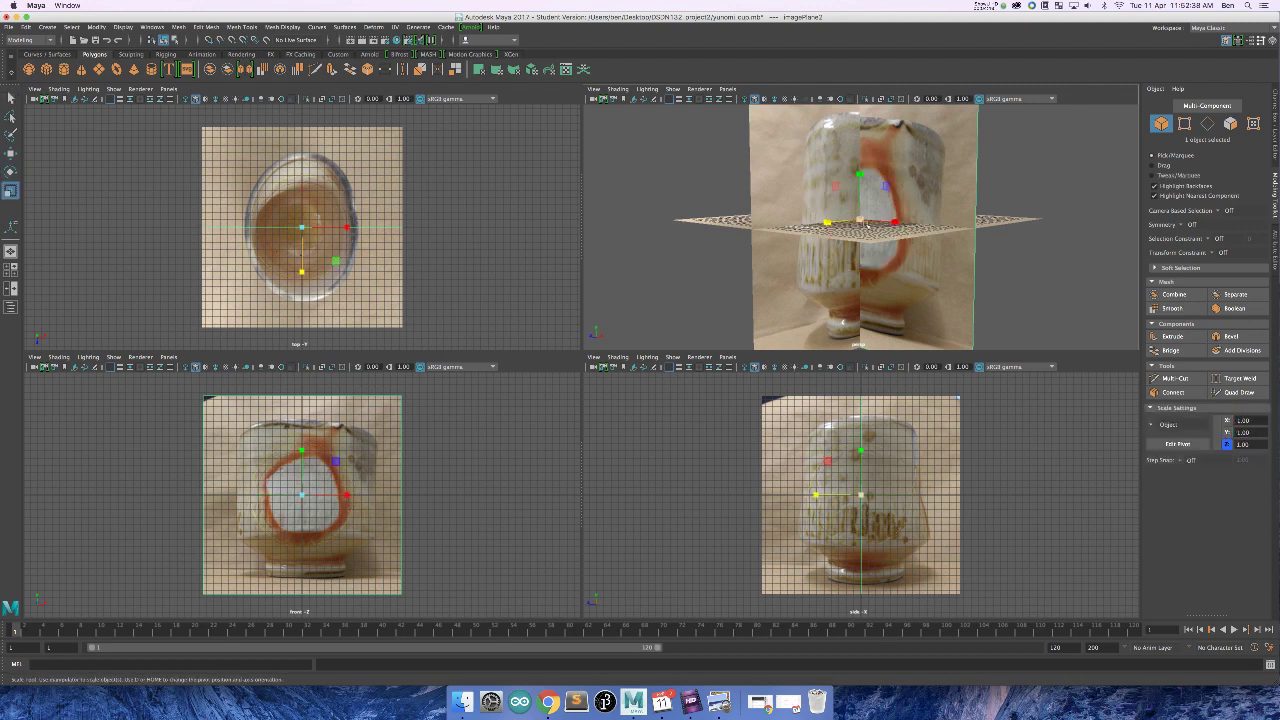
click(860, 219)
drag(860, 219, 873, 220)
key(w)
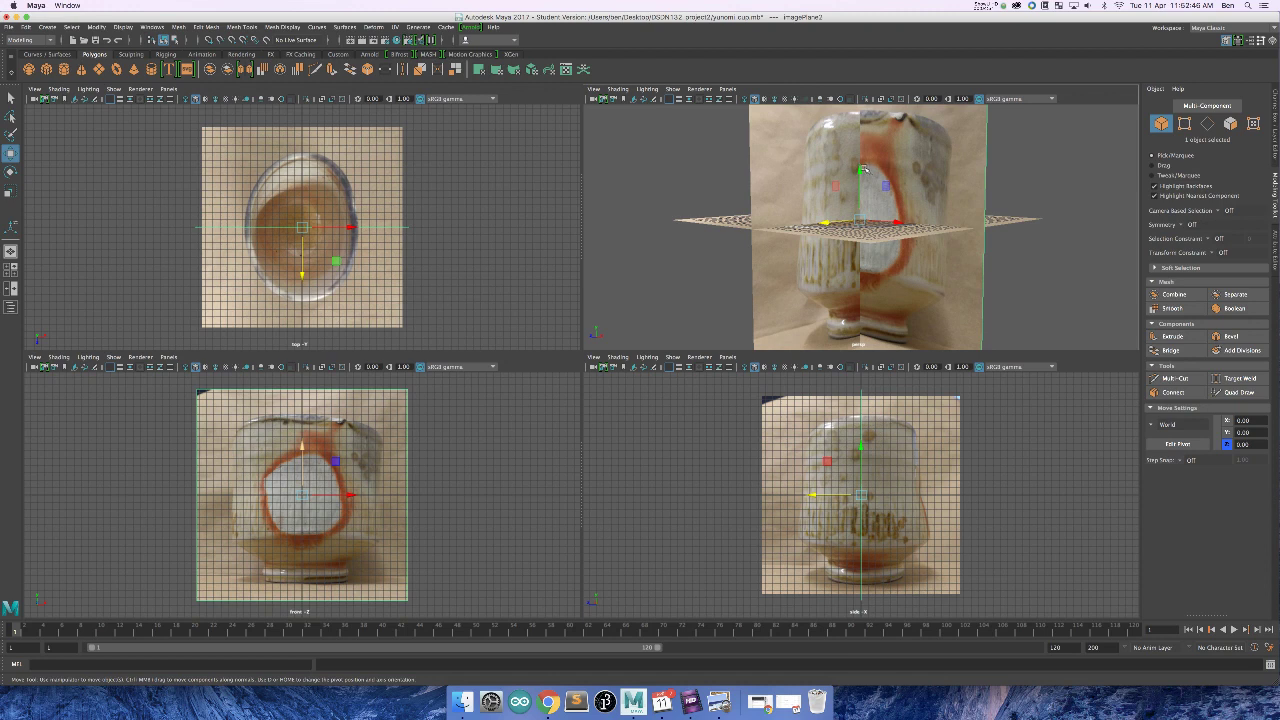
drag(860, 175, 860, 165)
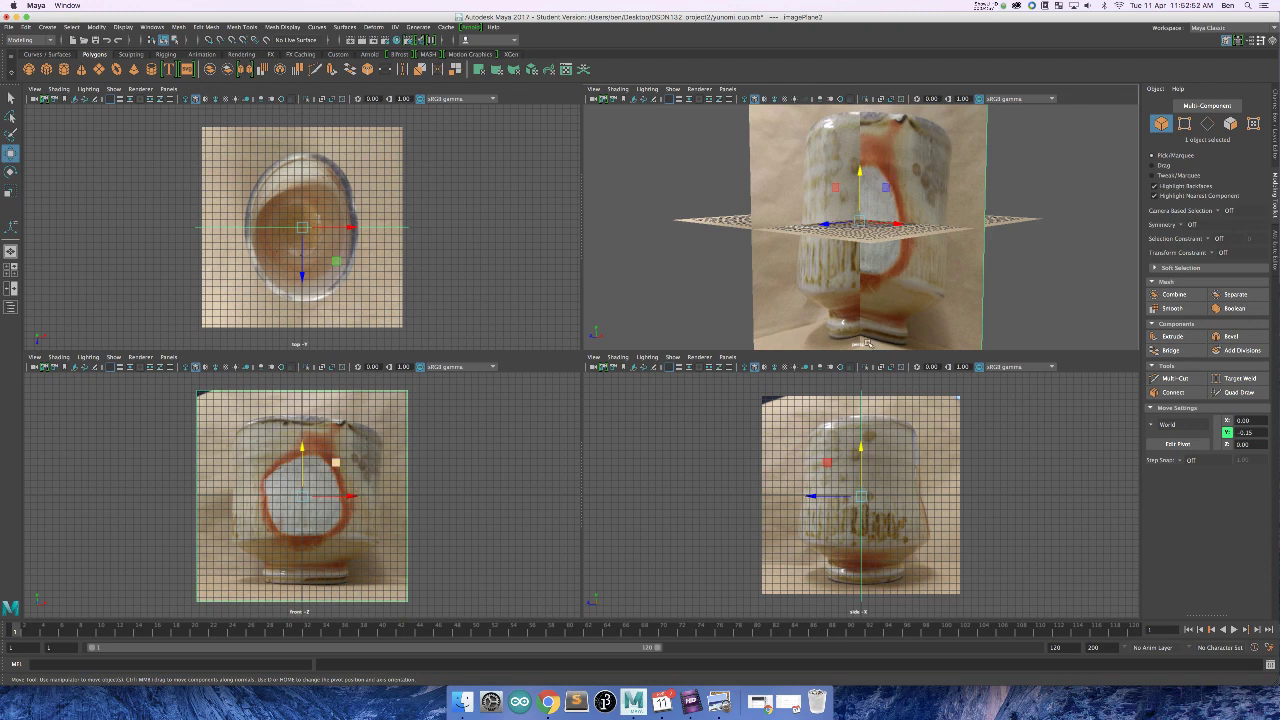
click(1045, 202)
alt+drag(1071, 211, 943, 247)
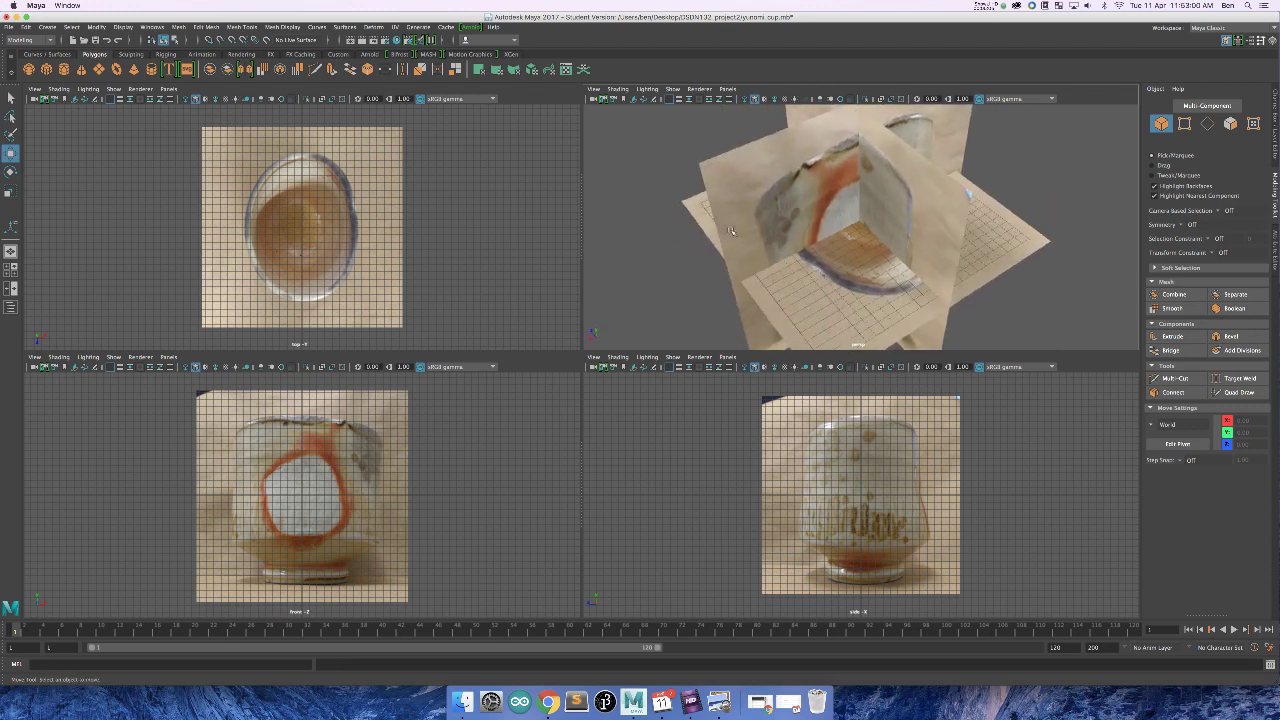
Step: Zoom out, tumble the perspective view, and select imagePlane1, the cup's top-view reference plane
scroll(399, 278, down, 2)
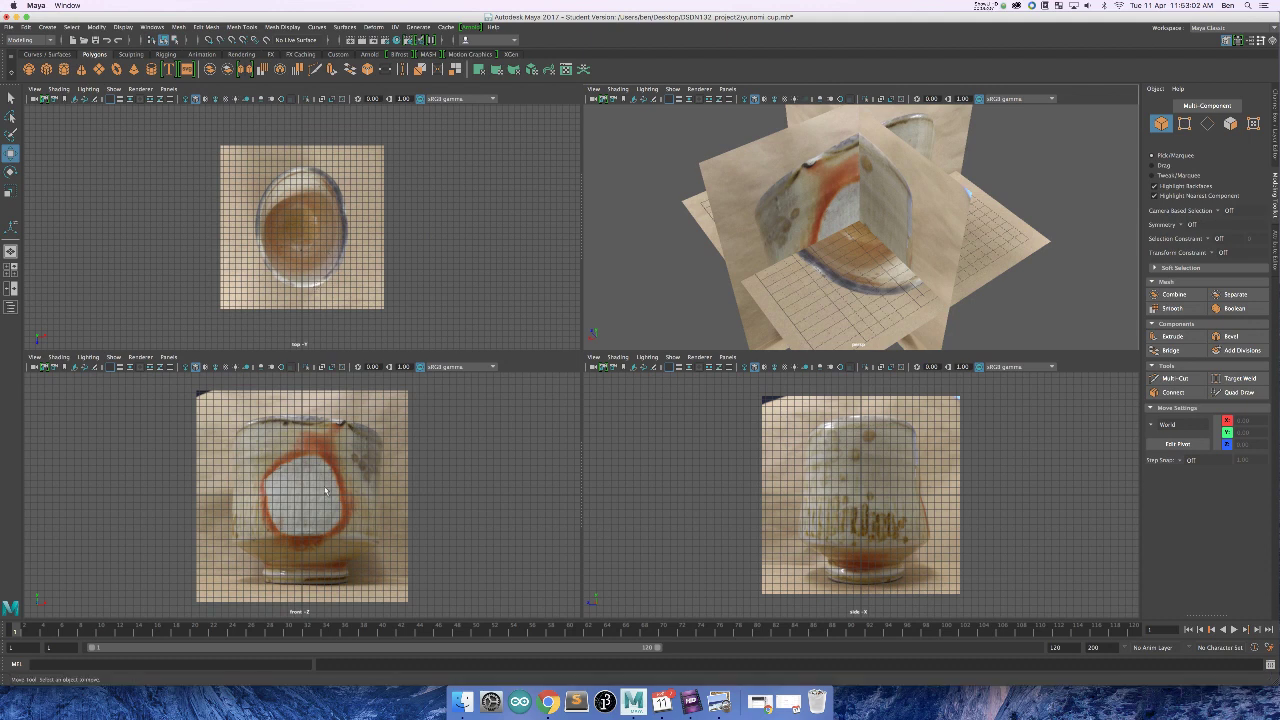
scroll(867, 196, down, 3)
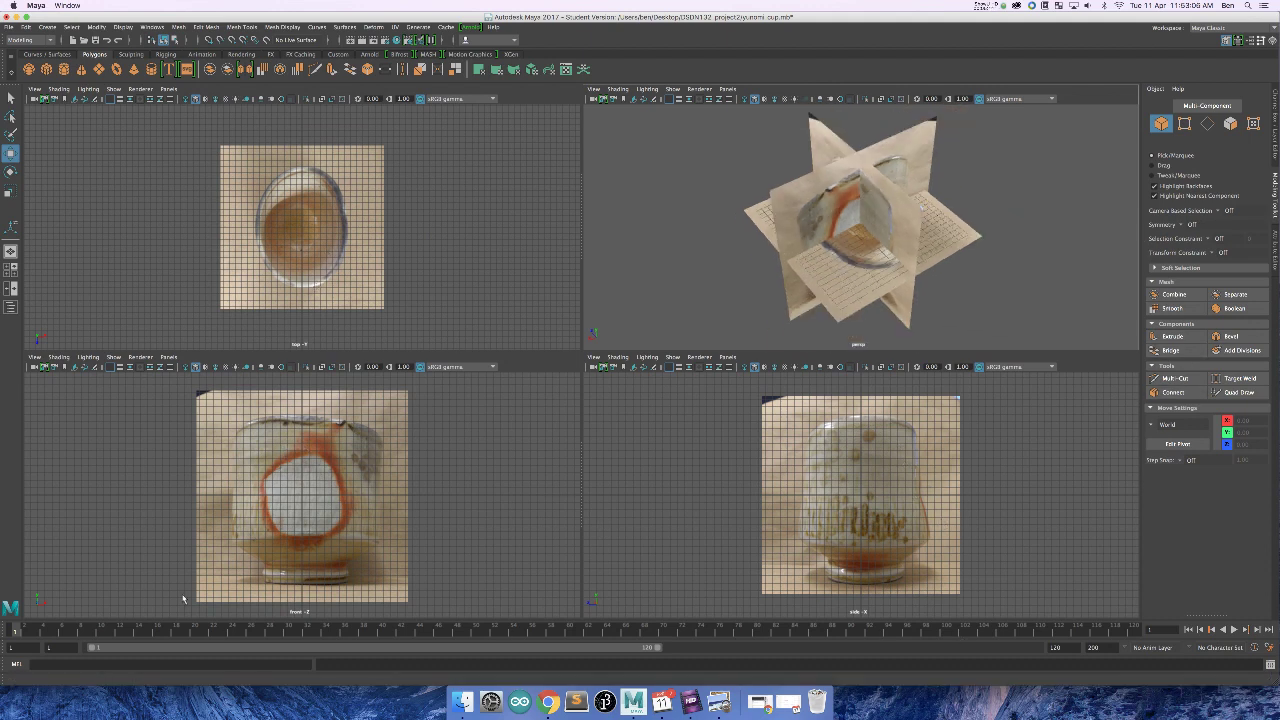
alt+drag(1030, 247, 916, 220)
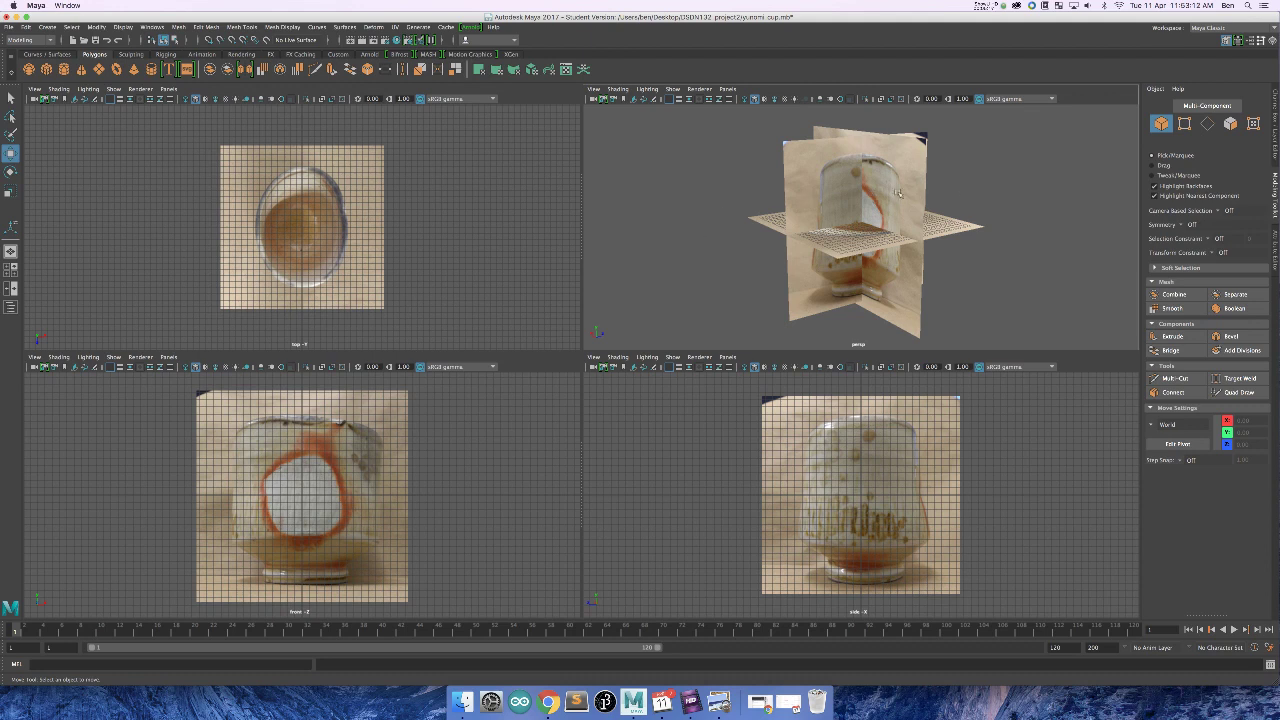
alt+drag(849, 199, 906, 264)
click(906, 264)
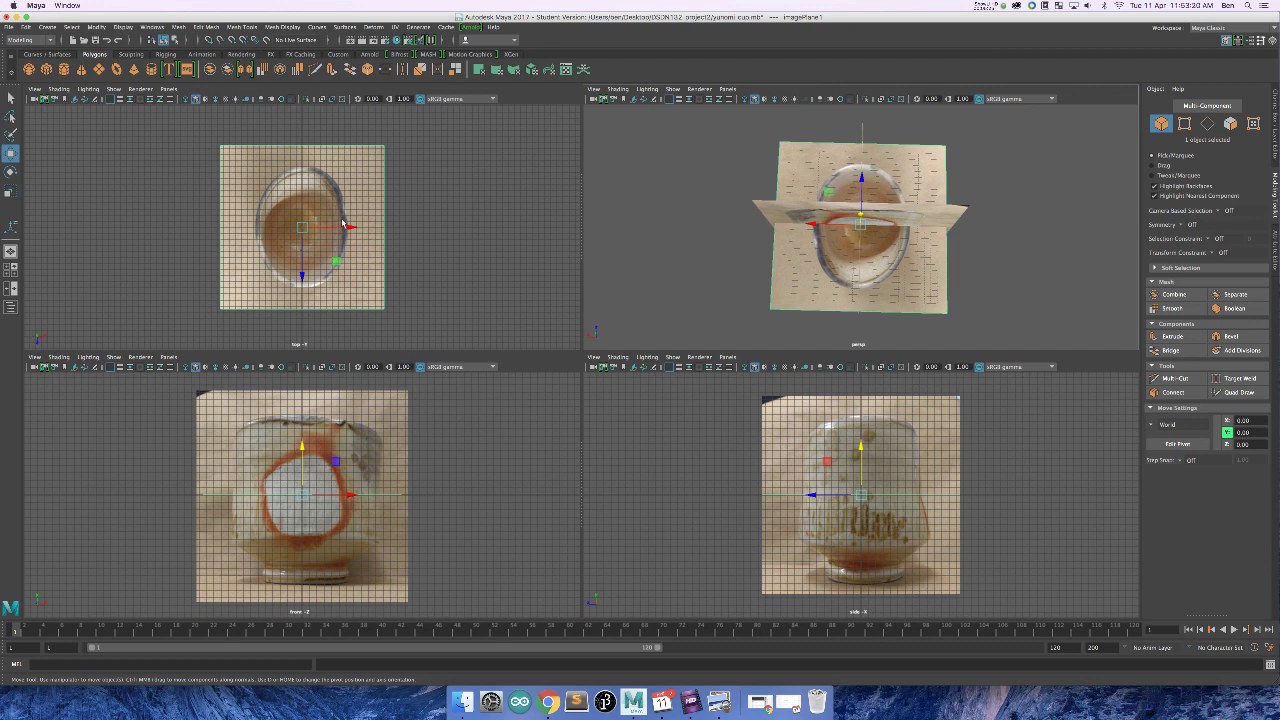
Step: Rotate the top-view image plane a few degrees about its Y axis with the Rotate tool
key(e)
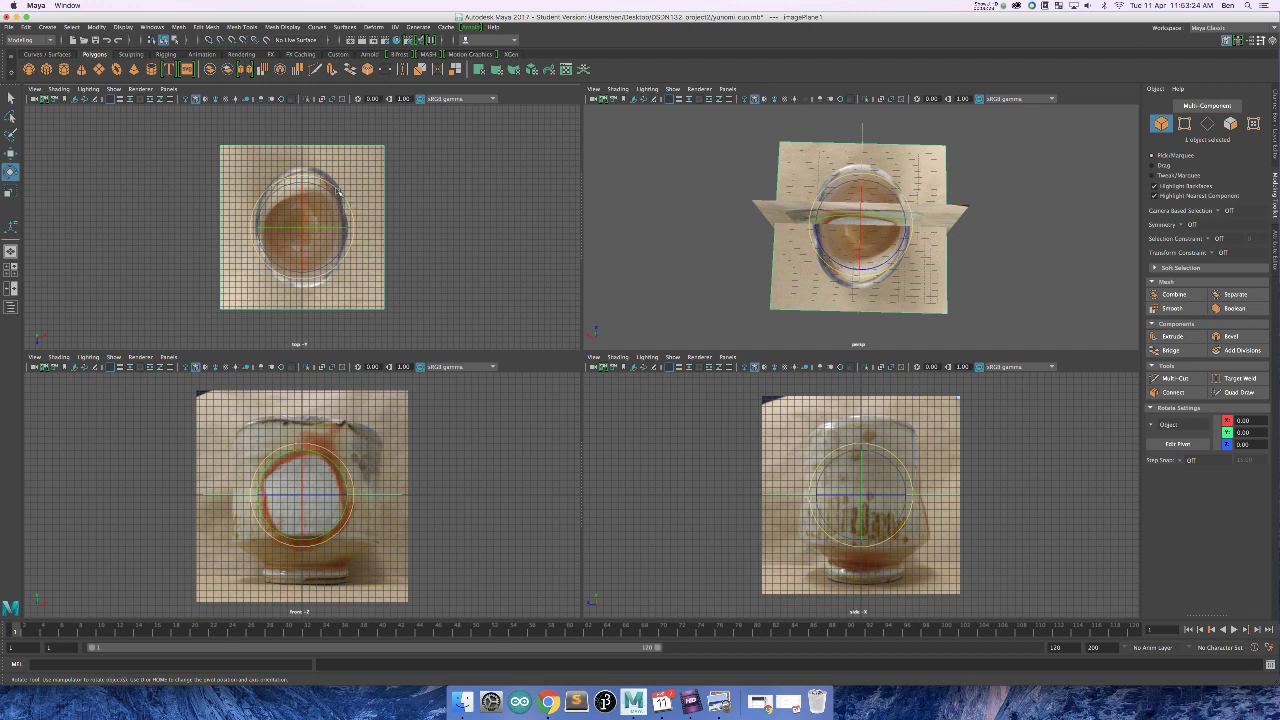
alt+drag(898, 205, 906, 230)
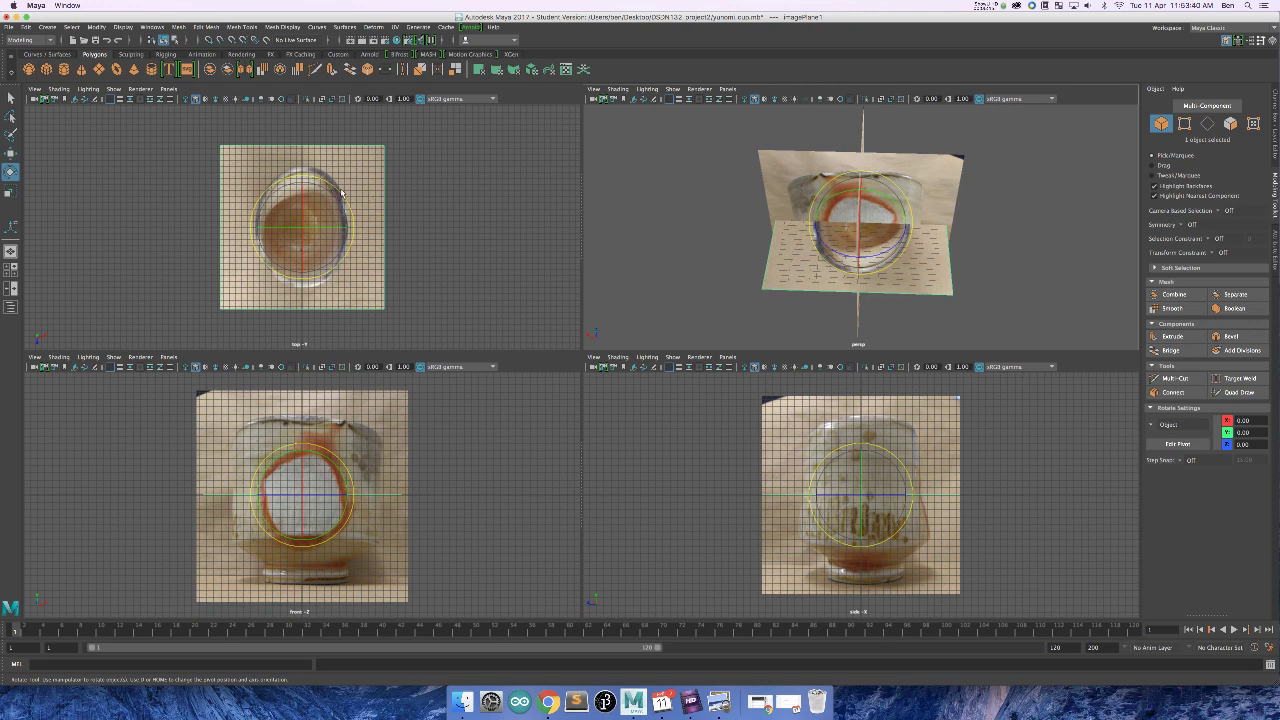
drag(330, 187, 353, 258)
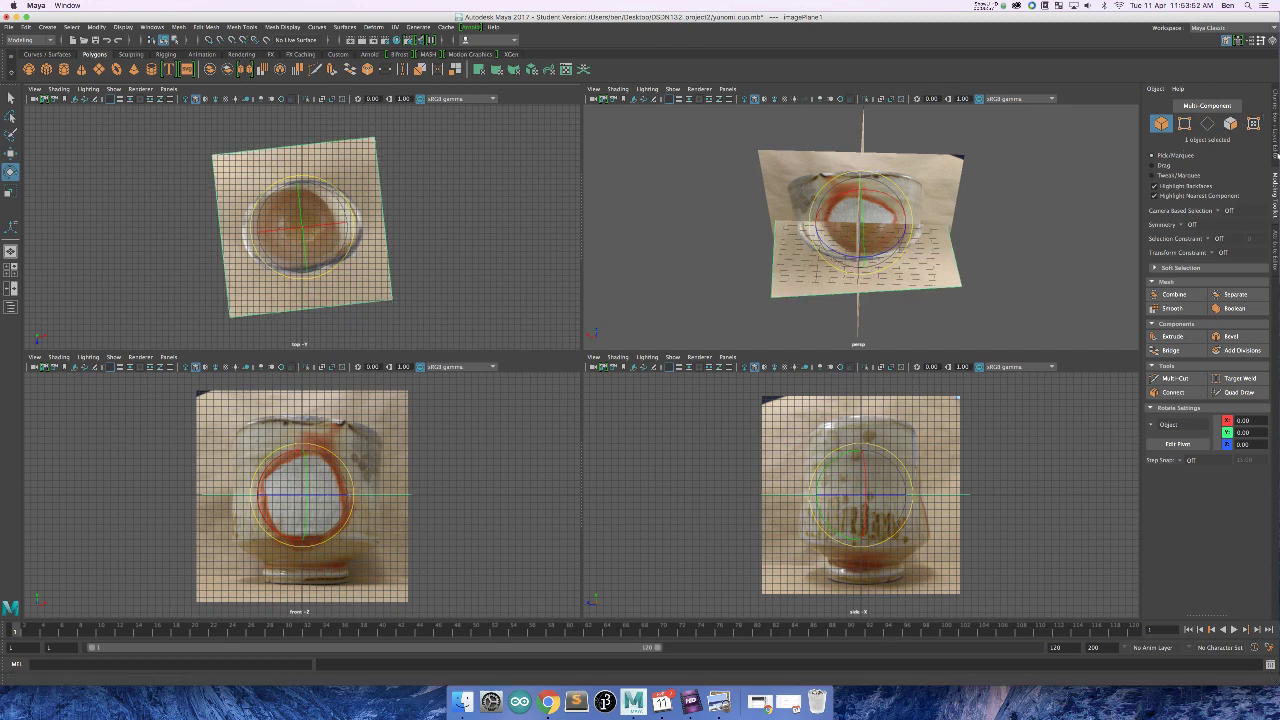
Step: Bring up the Channel Box showing the image plane's transform values
click(1276, 130)
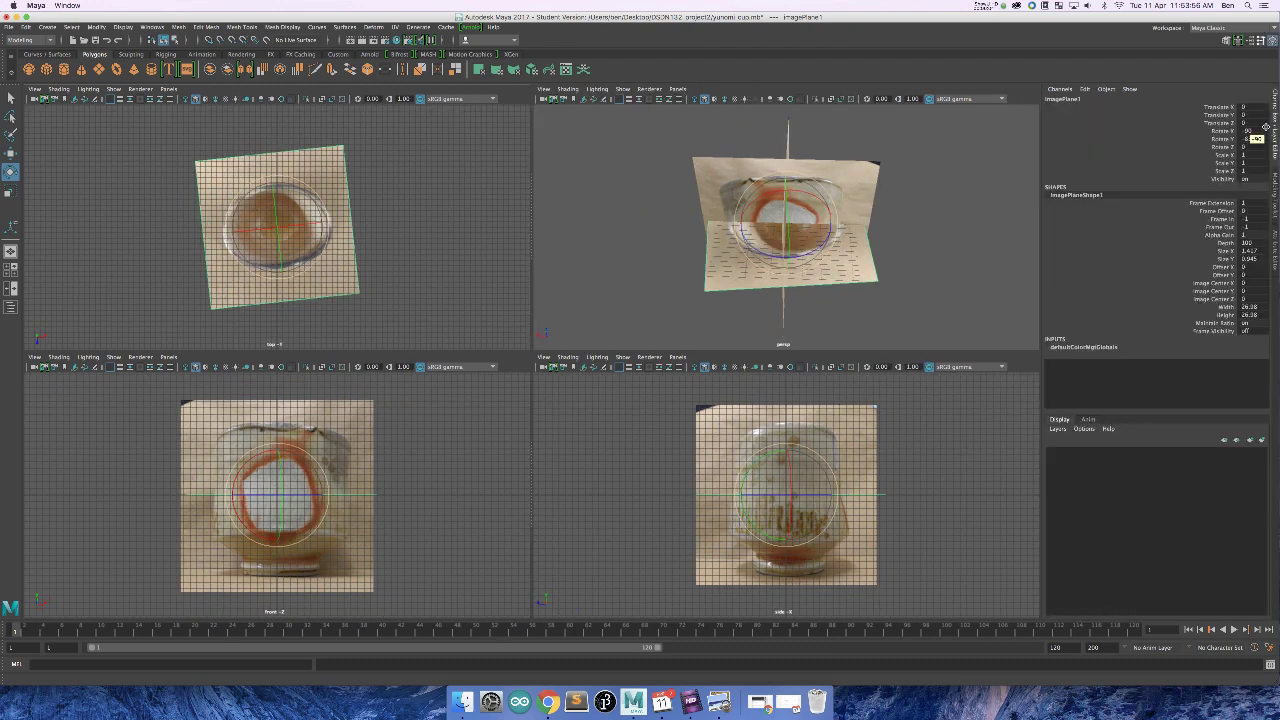
click(1275, 194)
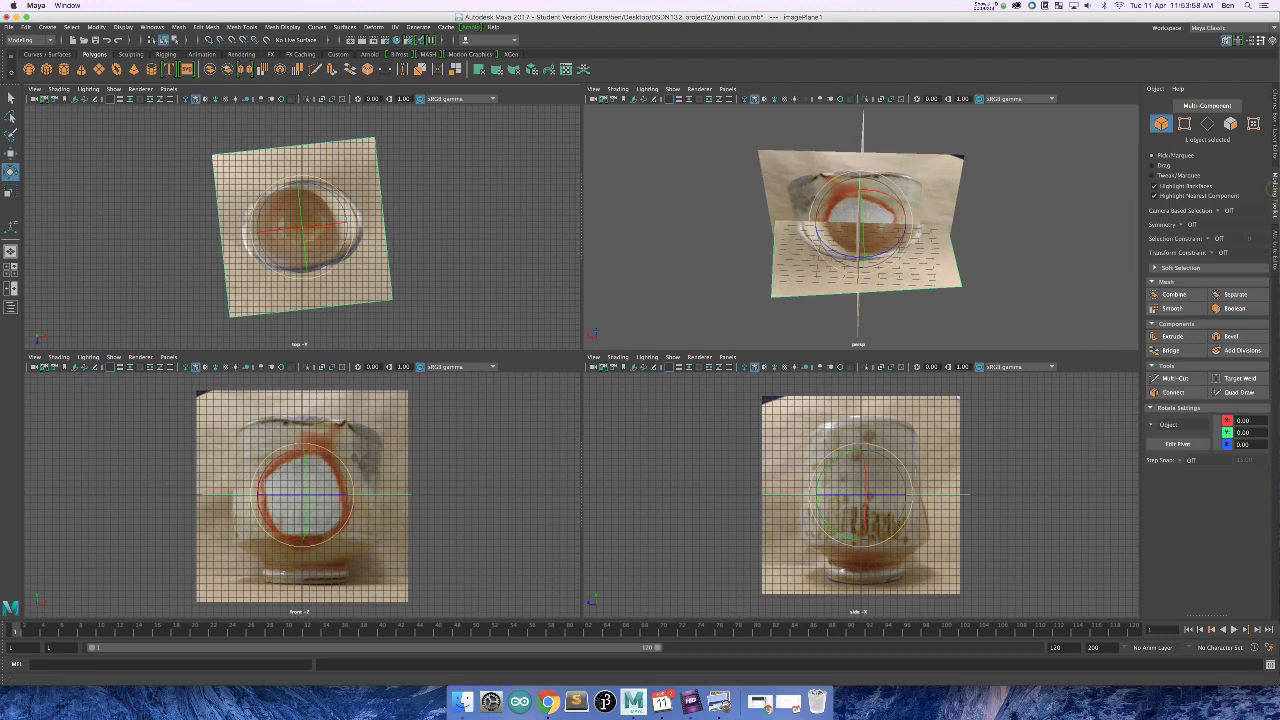
click(1276, 258)
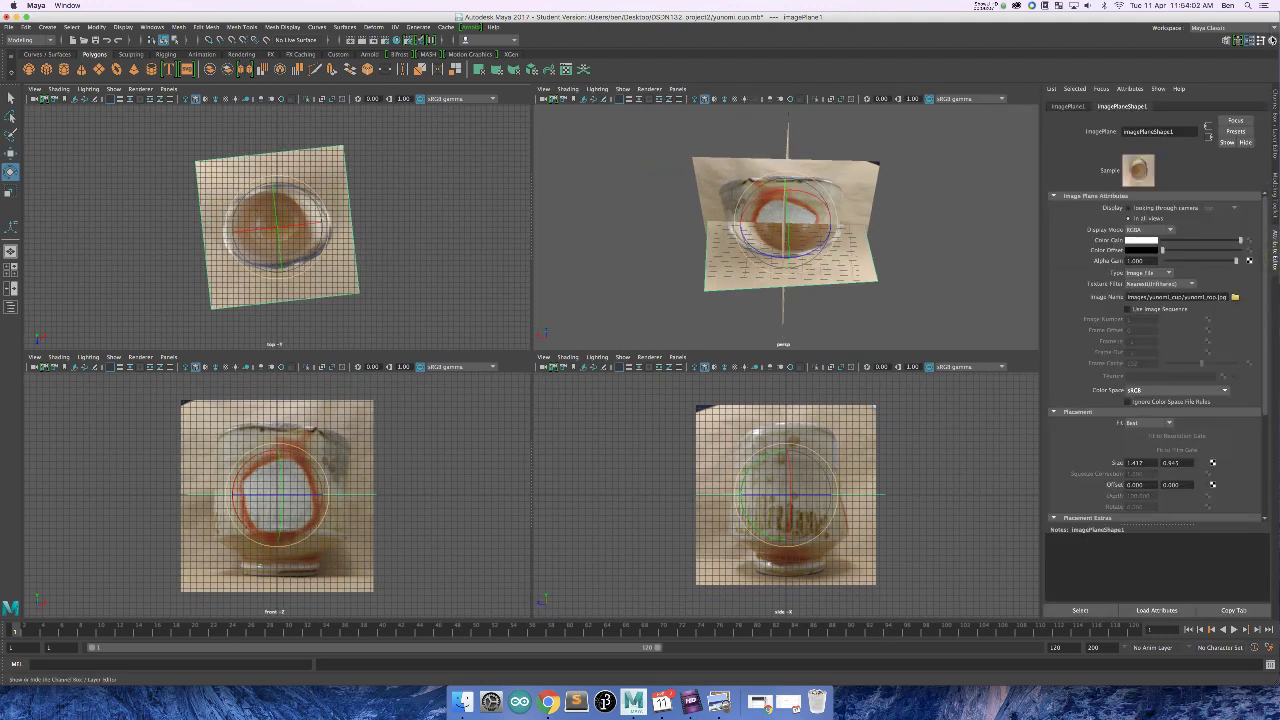
click(1272, 41)
click(1272, 41)
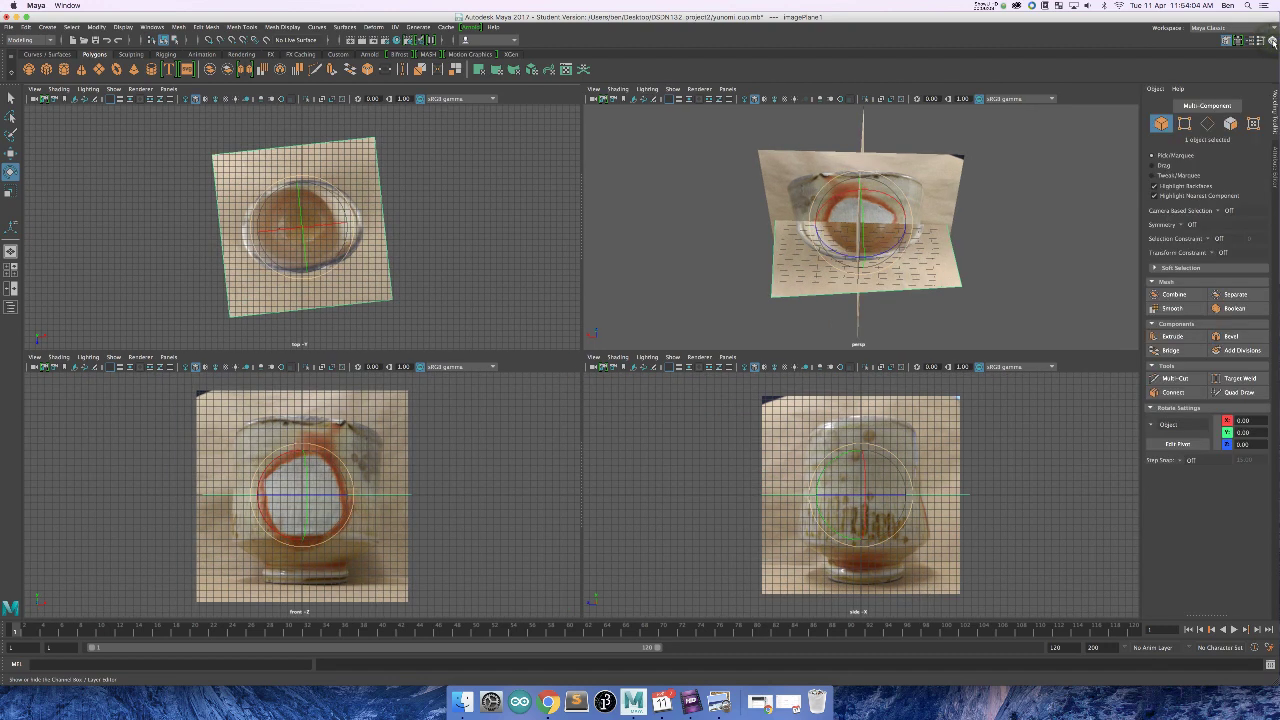
click(1276, 170)
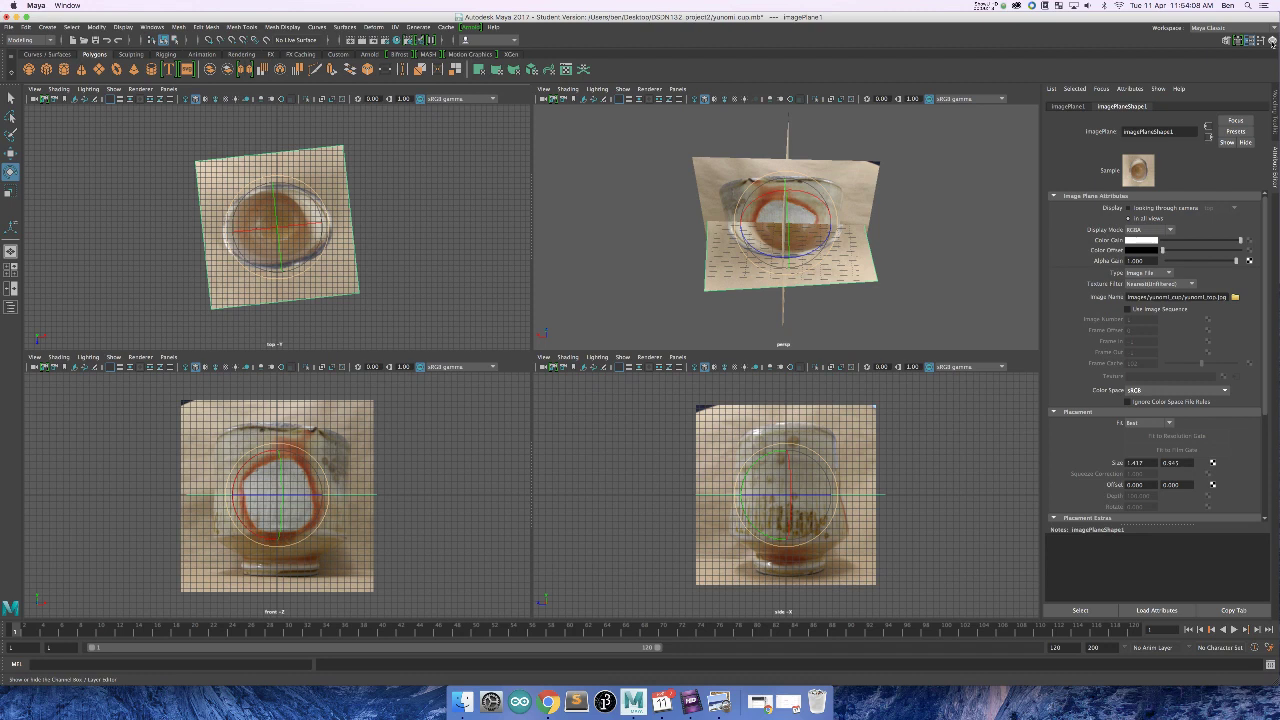
click(1272, 42)
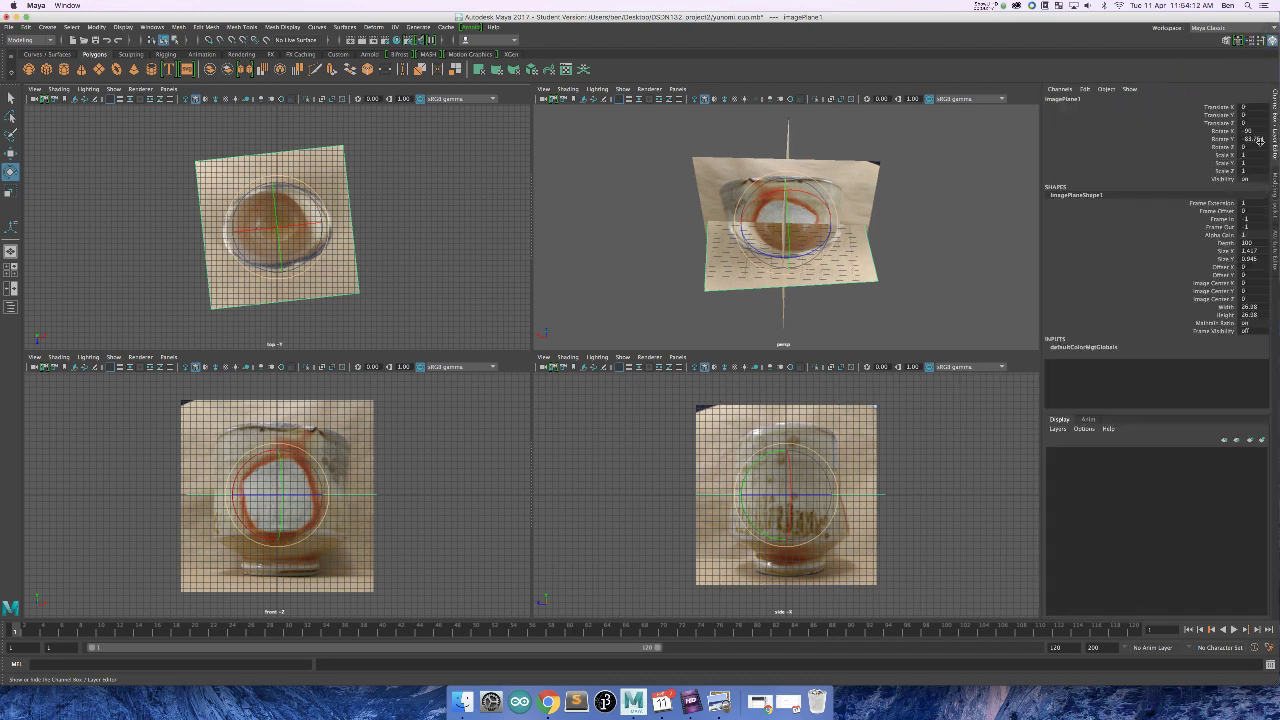
Step: Set the image plane's Rotate Y to -90, then deselect it
double_click(1254, 138)
text(-90)
key(Return)
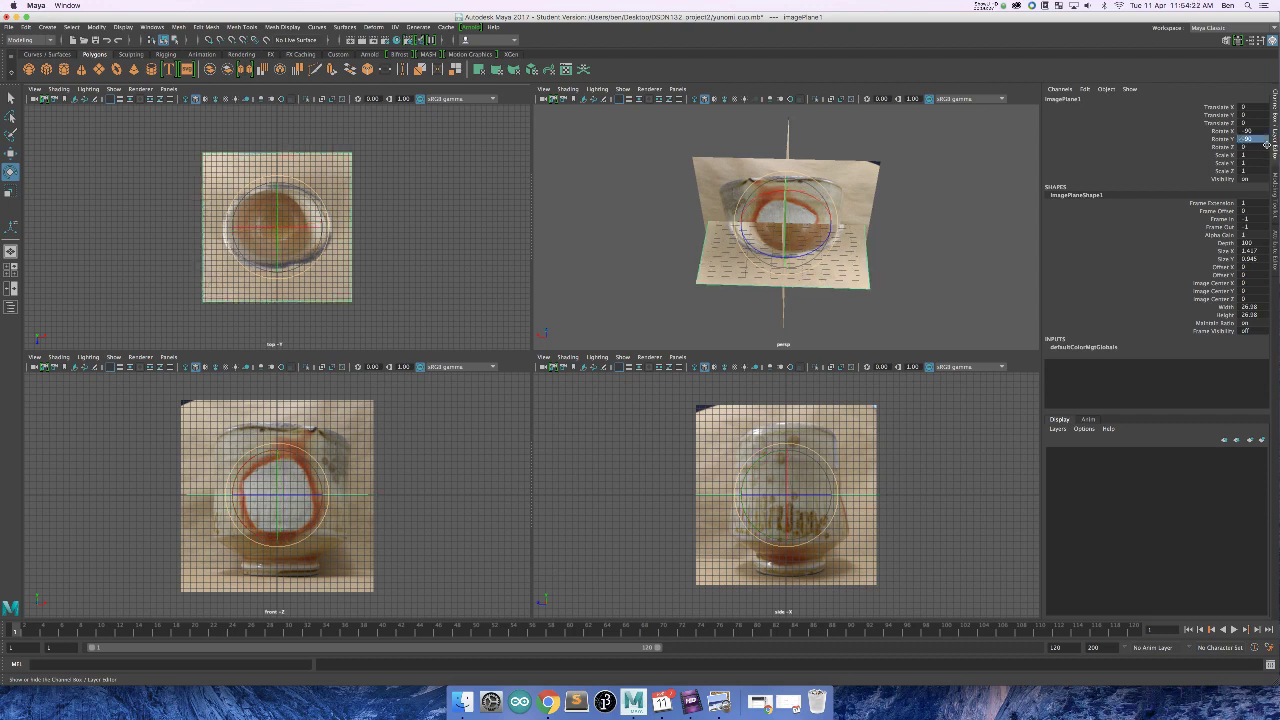
key(e)
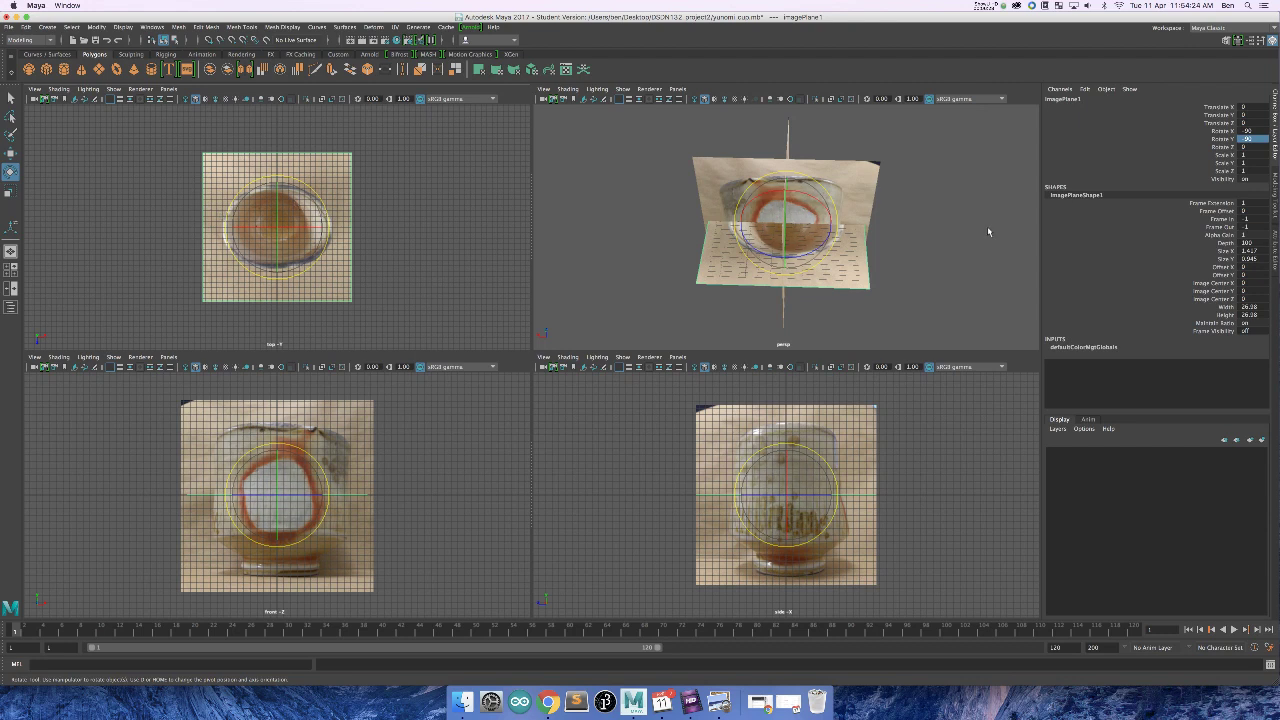
click(940, 264)
scroll(915, 270, up, 5)
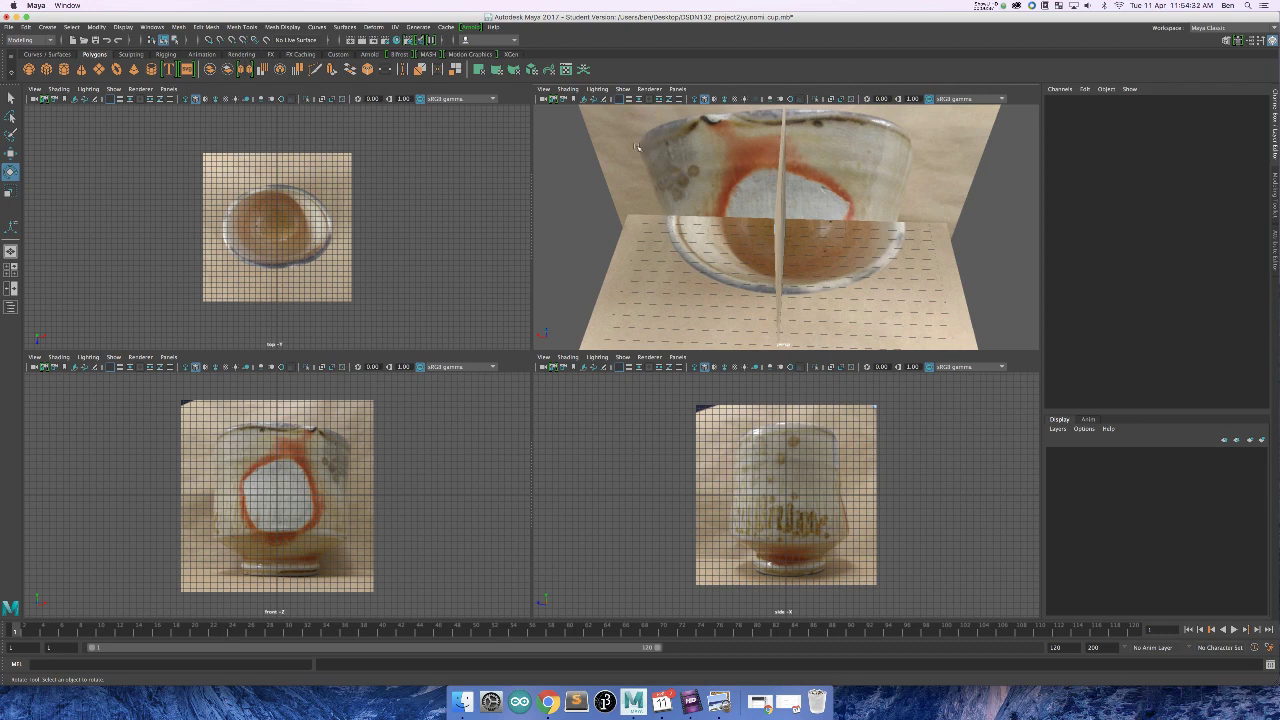
Step: Reselect the top-view plane, shift it along X to 0.721 and scale it uniformly to 1.06
click(716, 246)
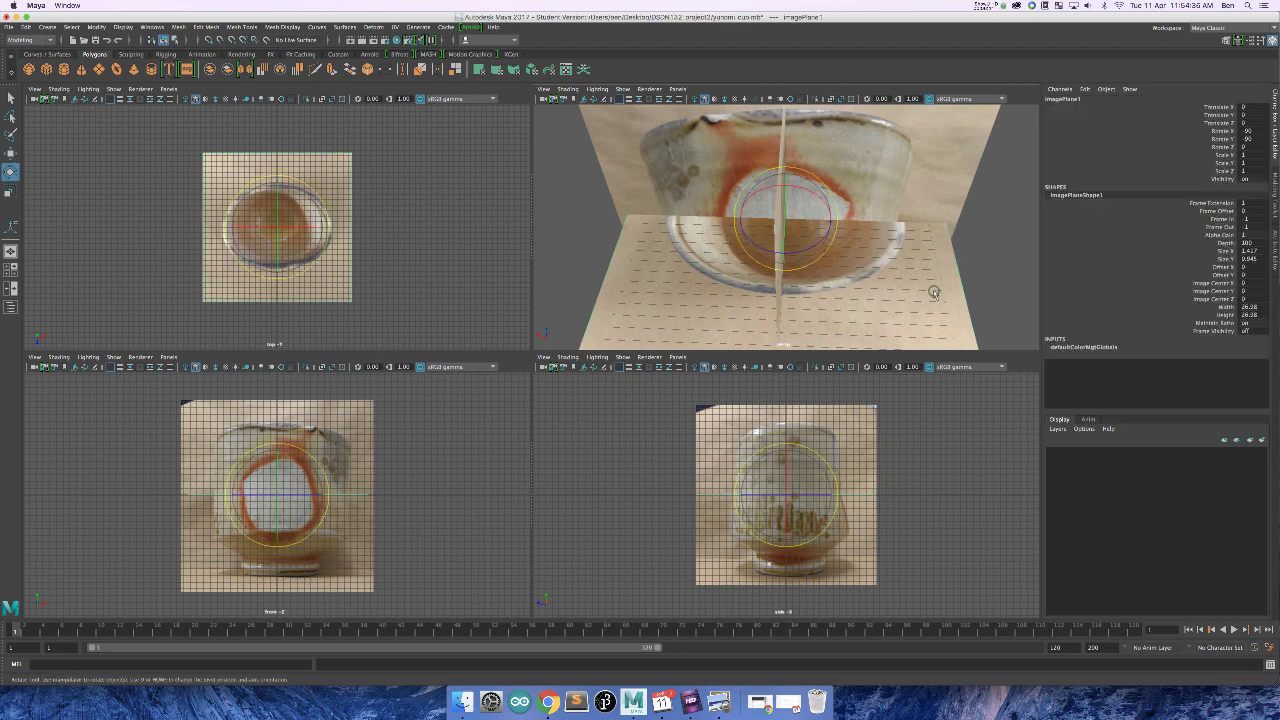
key(w)
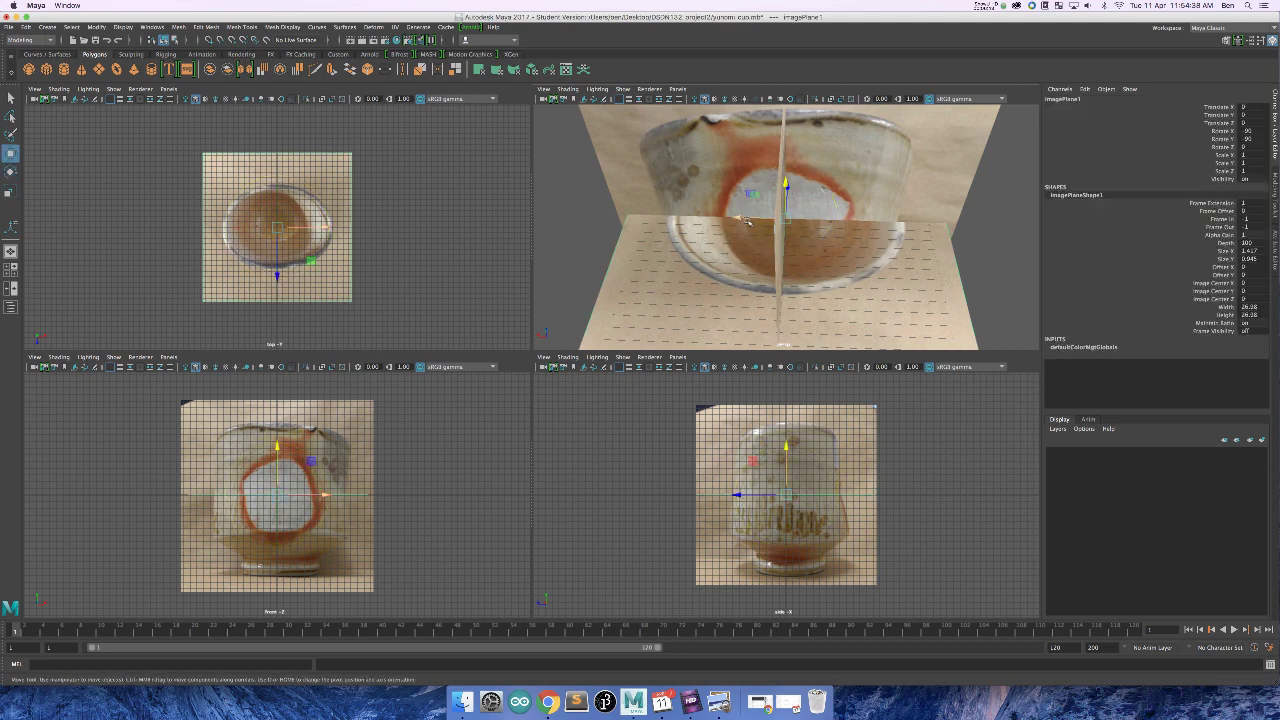
drag(744, 221, 790, 227)
key(r)
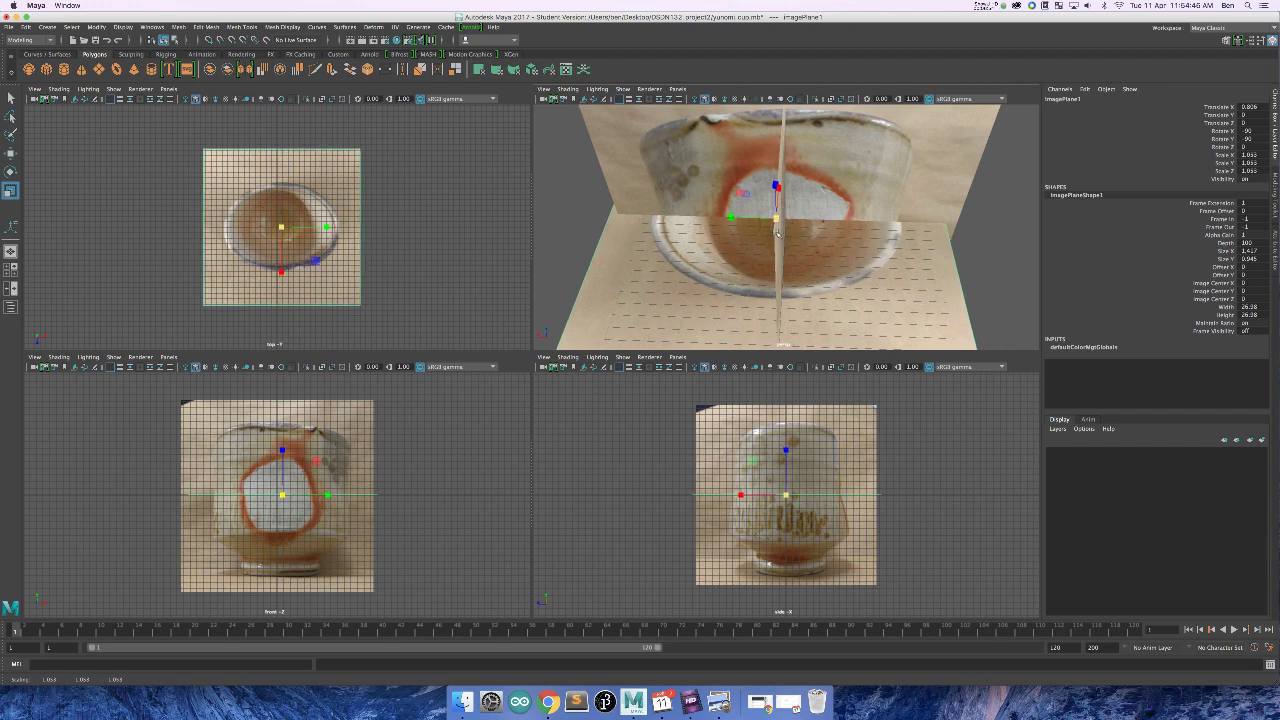
key(w)
drag(739, 218, 784, 221)
key(r)
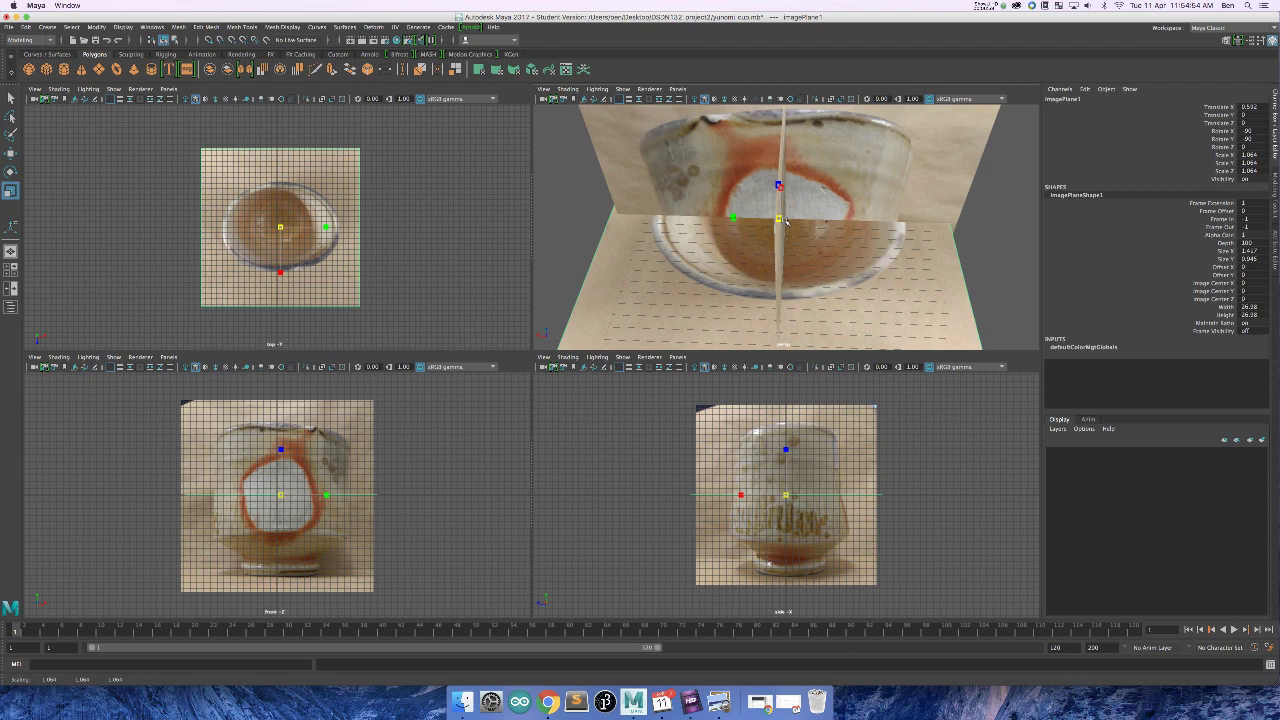
drag(786, 221, 835, 215)
key(w)
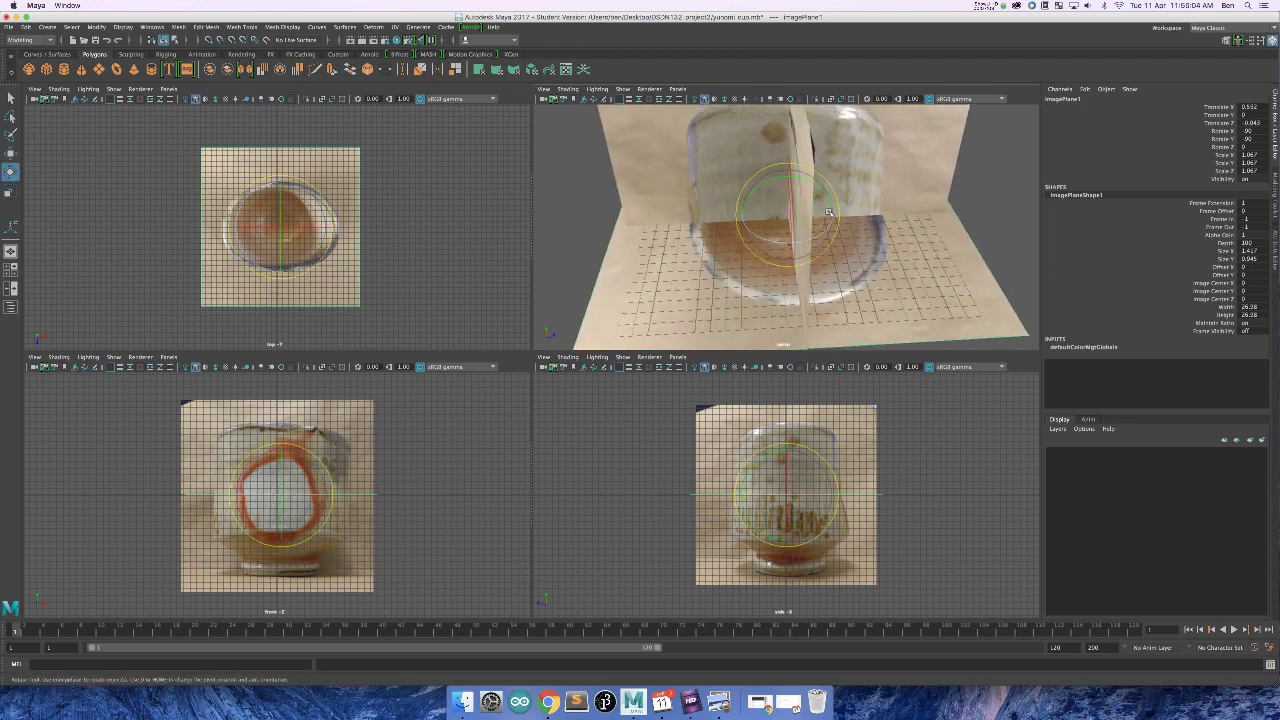
key(r)
drag(789, 214, 790, 214)
key(w)
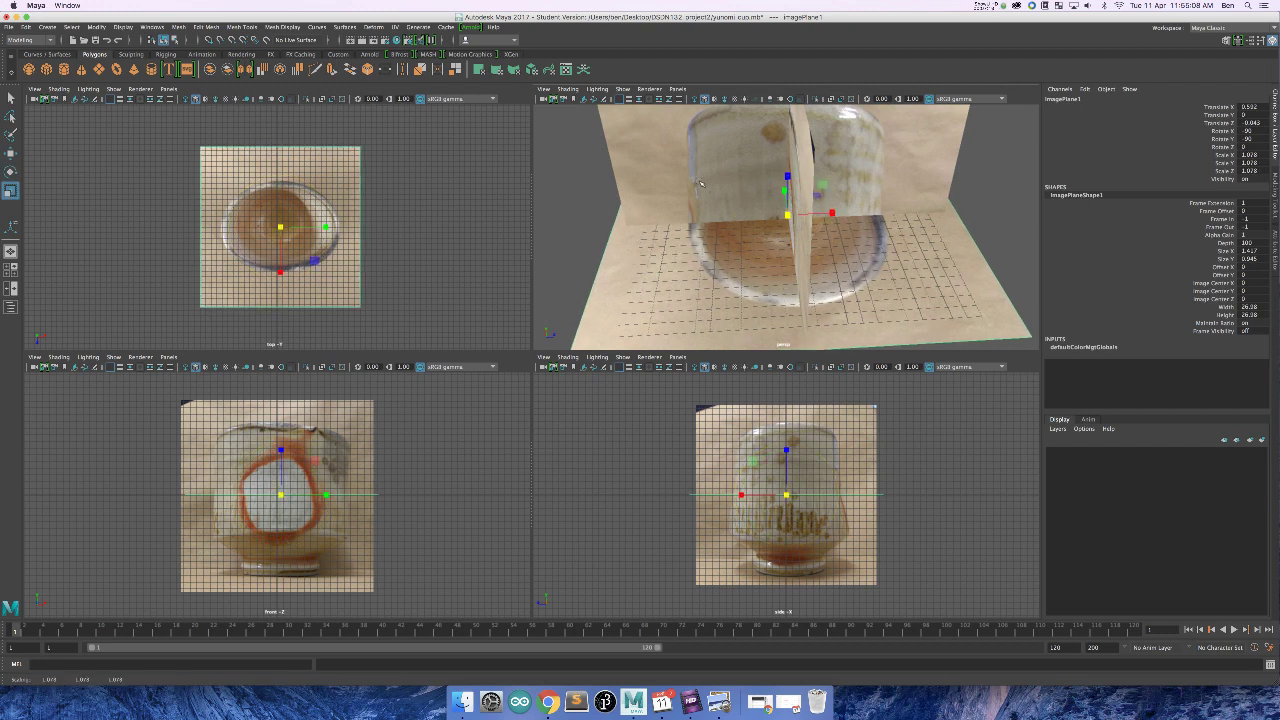
Step: Raise the horizontal image plane to Y 7.534 and shrink it to scale 1.041
alt+drag(699, 184, 916, 230)
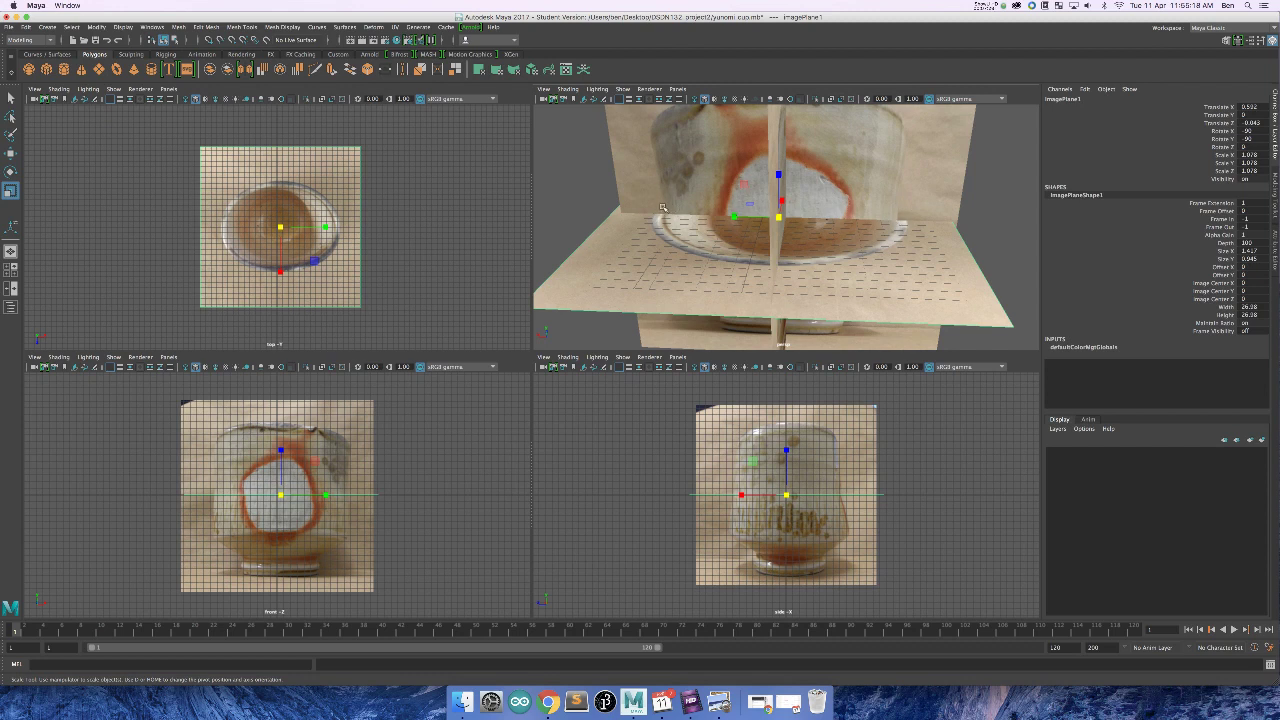
key(w)
drag(786, 167, 772, 76)
key(e)
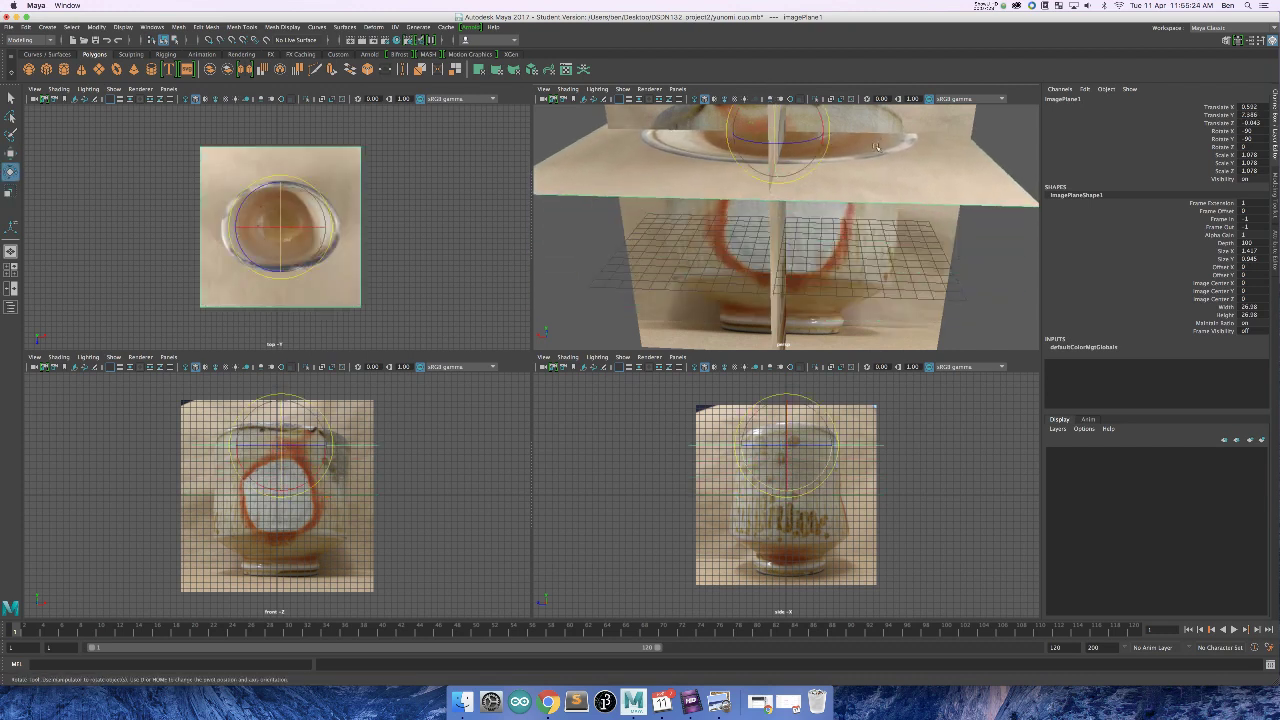
key(r)
drag(780, 133, 776, 133)
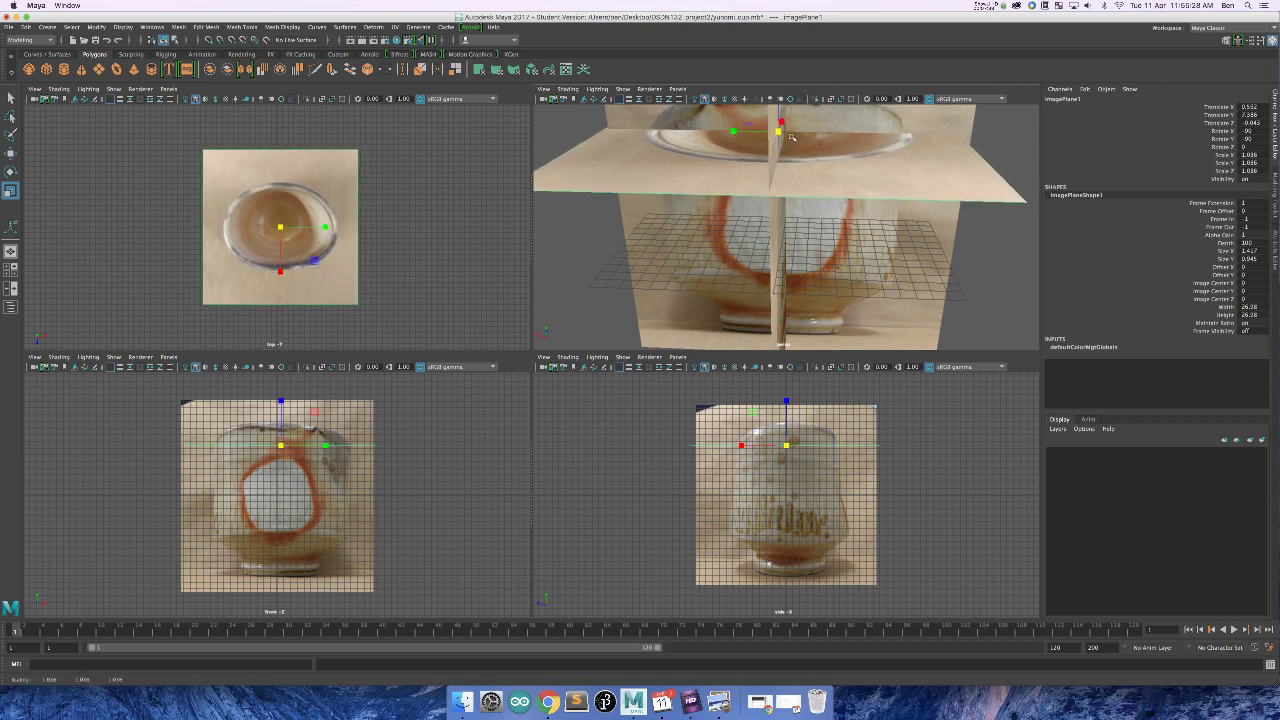
Step: Move the image plane along X to 0.812 and adjust its height to Y 7.581
alt+drag(922, 162, 918, 186)
key(w)
drag(729, 155, 773, 157)
key(r)
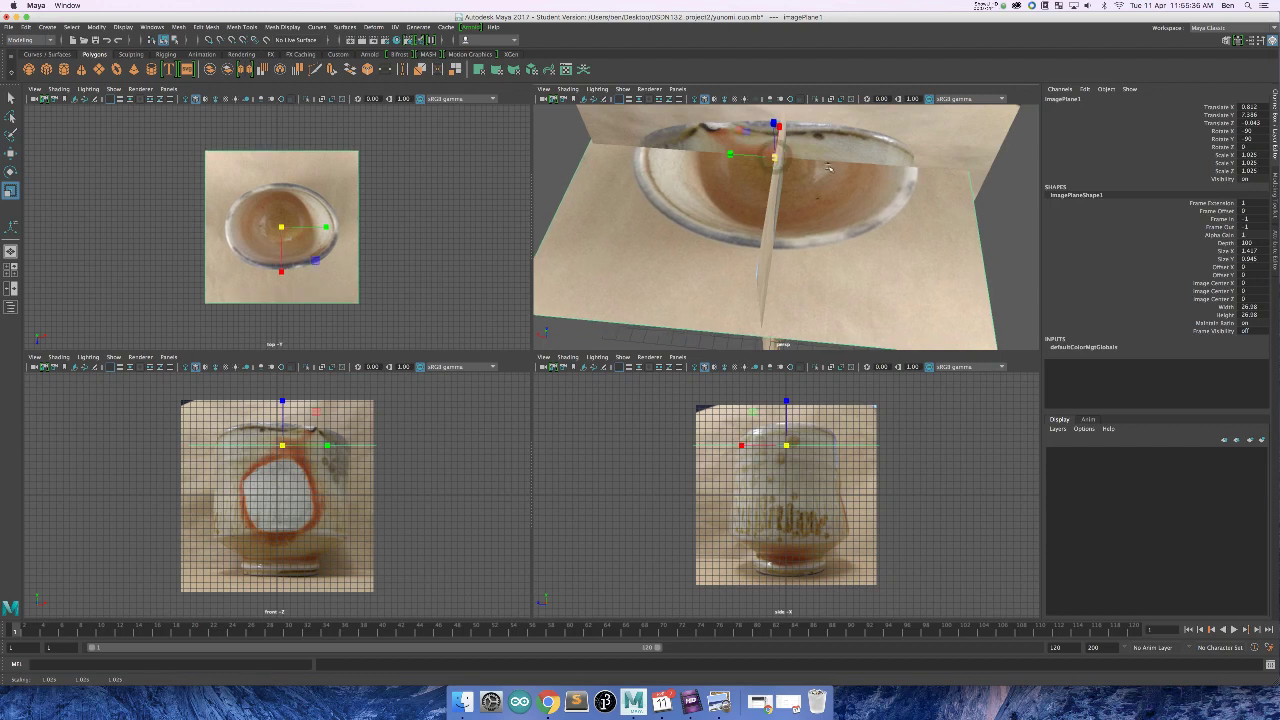
key(e)
alt+drag(886, 215, 800, 205)
key(r)
key(w)
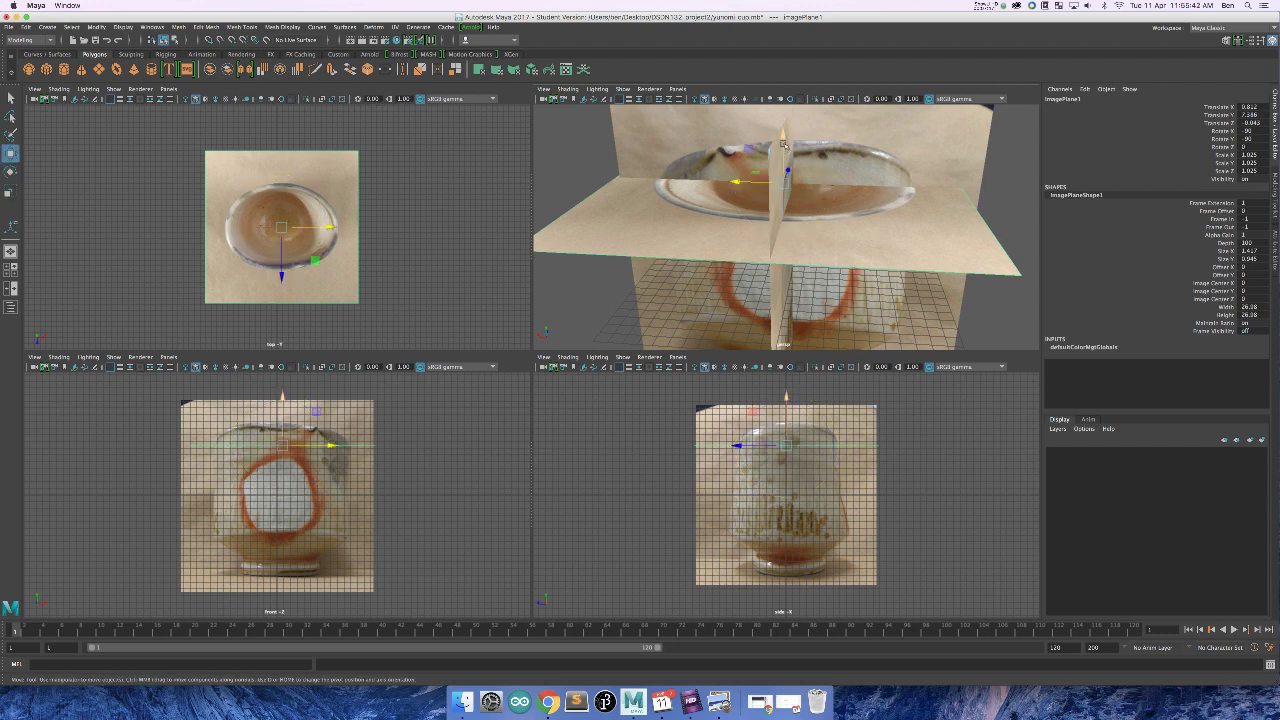
drag(783, 145, 779, 227)
Step: Orbit and zoom the perspective view to check the three cup planes' alignment
alt+drag(1014, 214, 773, 254)
key(e)
key(r)
alt+drag(603, 212, 634, 212)
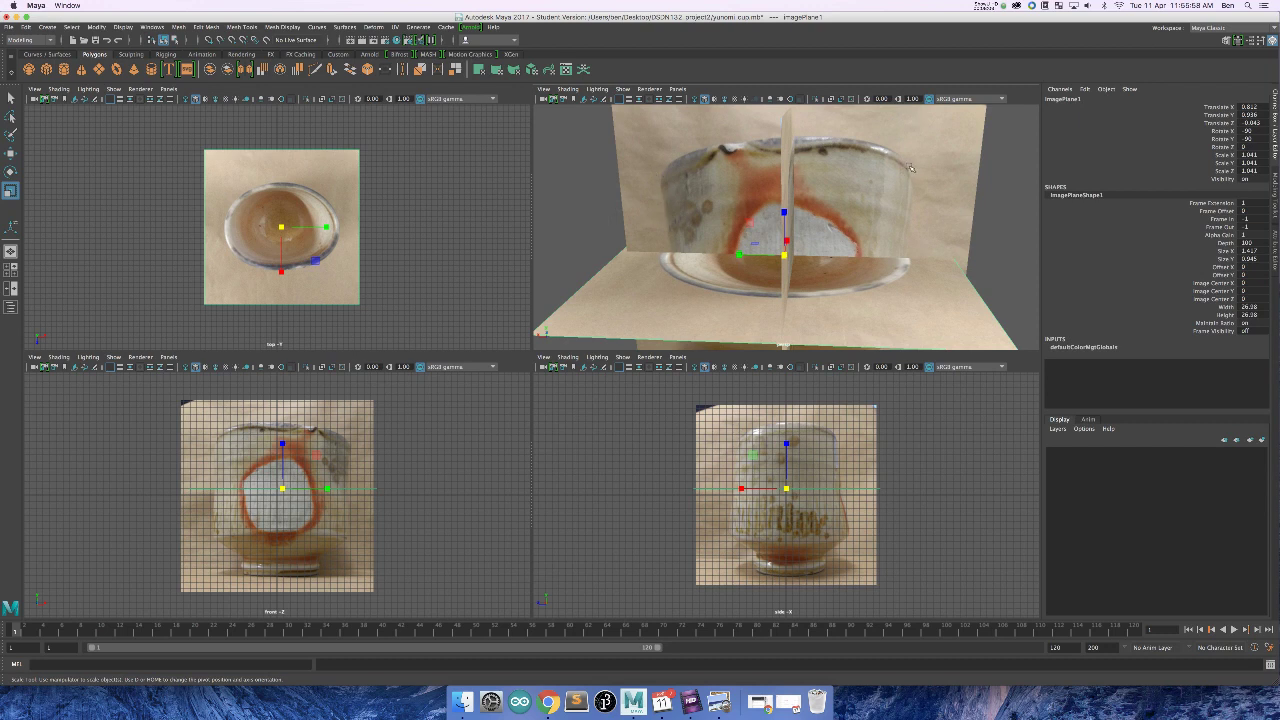
alt+drag(944, 229, 882, 231)
scroll(953, 197, down, 5)
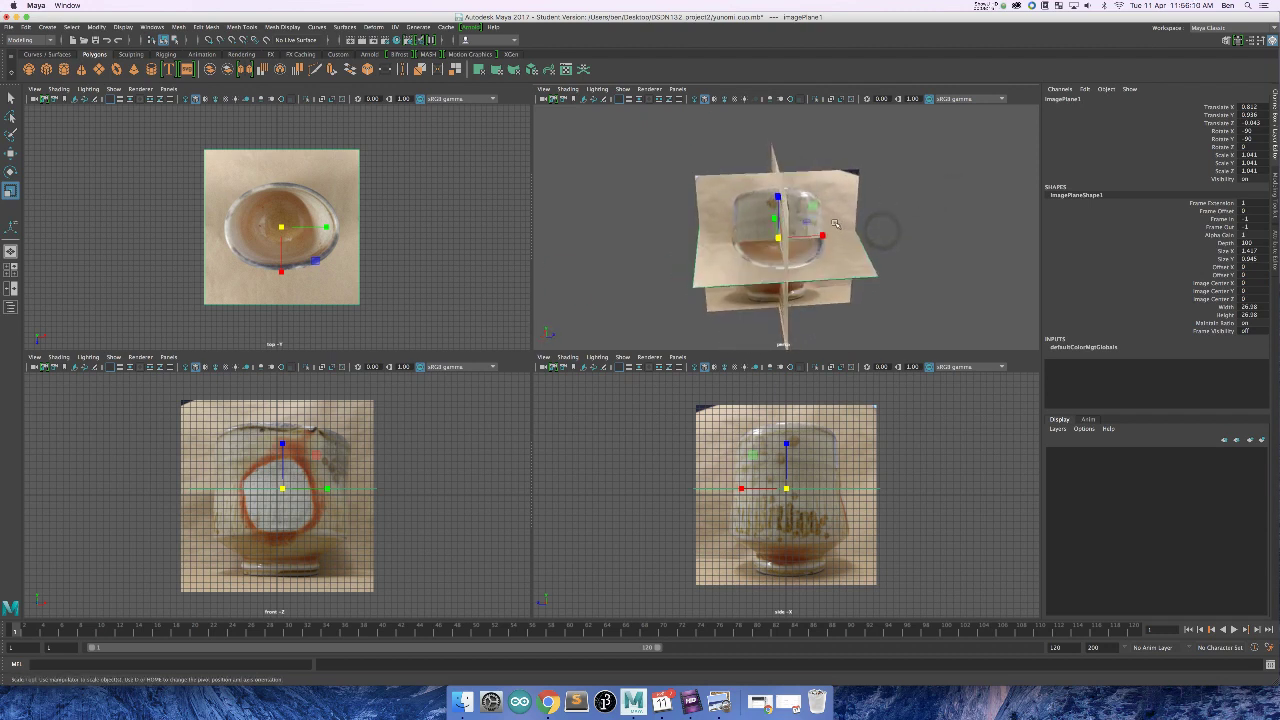
Step: Lower the top-view image plane along Y to about -58.7, below the cup
key(w)
alt+right_drag(895, 276, 816, 190)
alt+drag(859, 261, 855, 263)
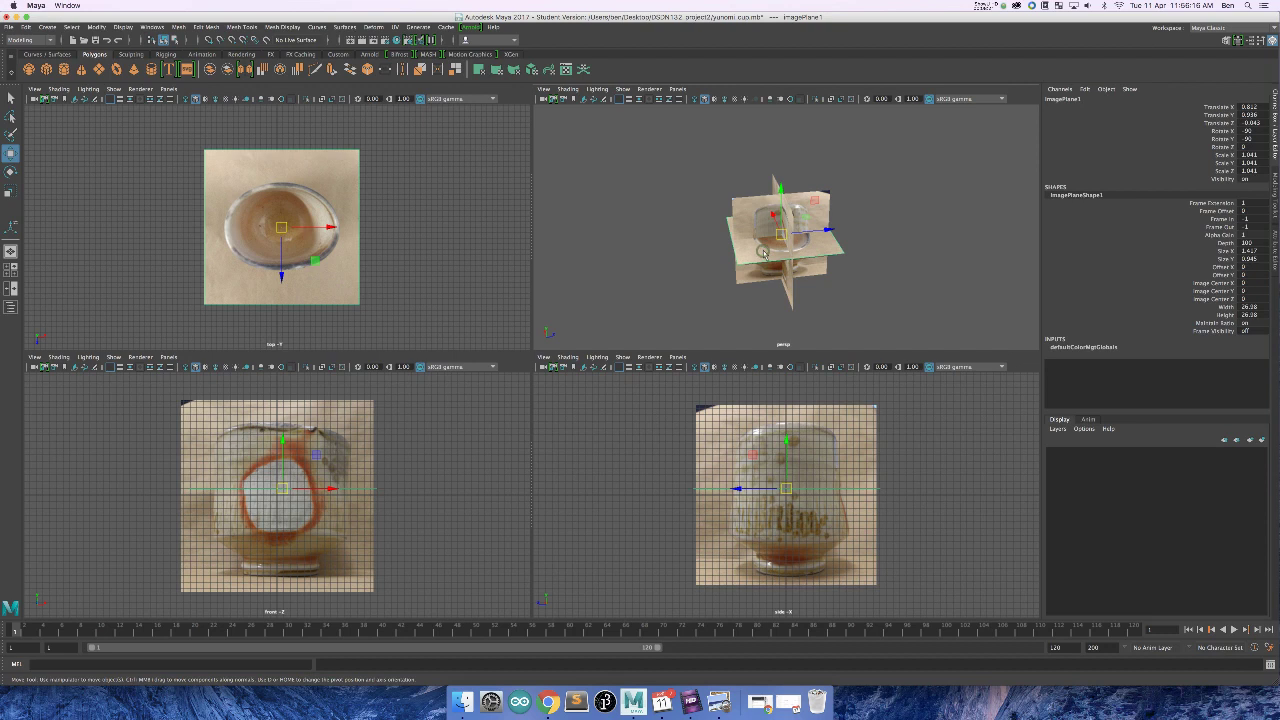
click(780, 188)
click(780, 188)
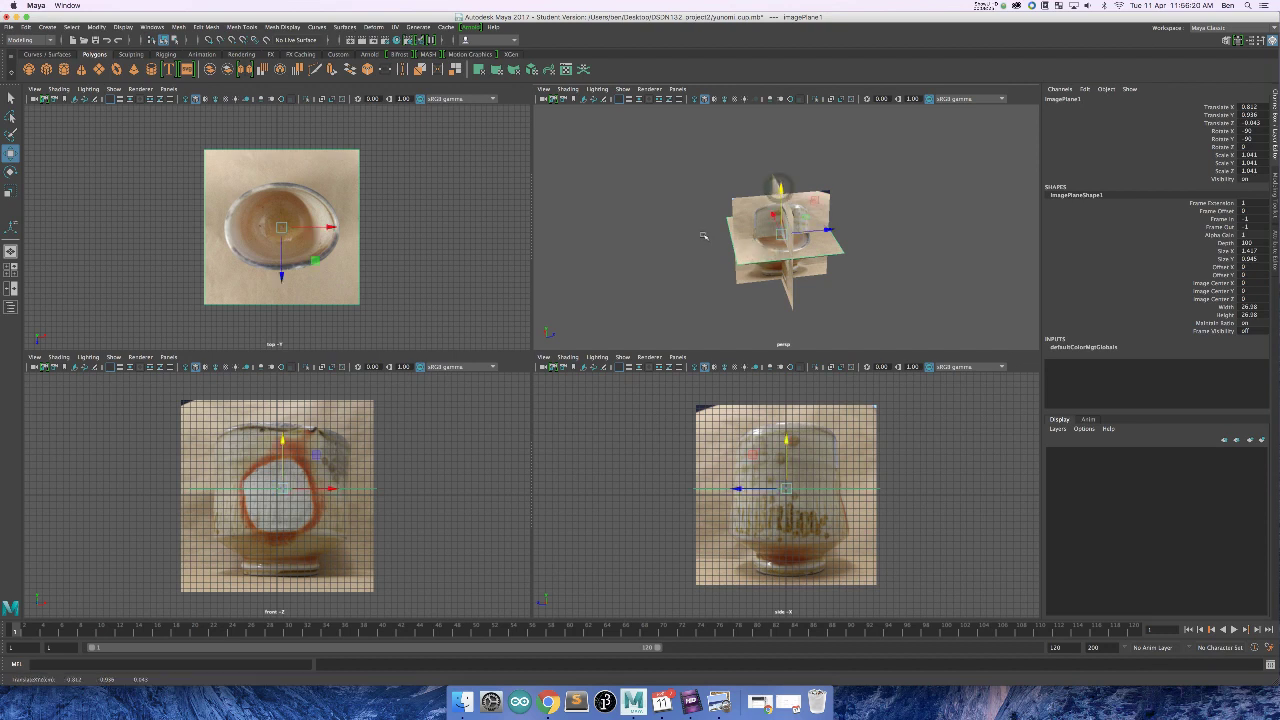
drag(783, 190, 779, 345)
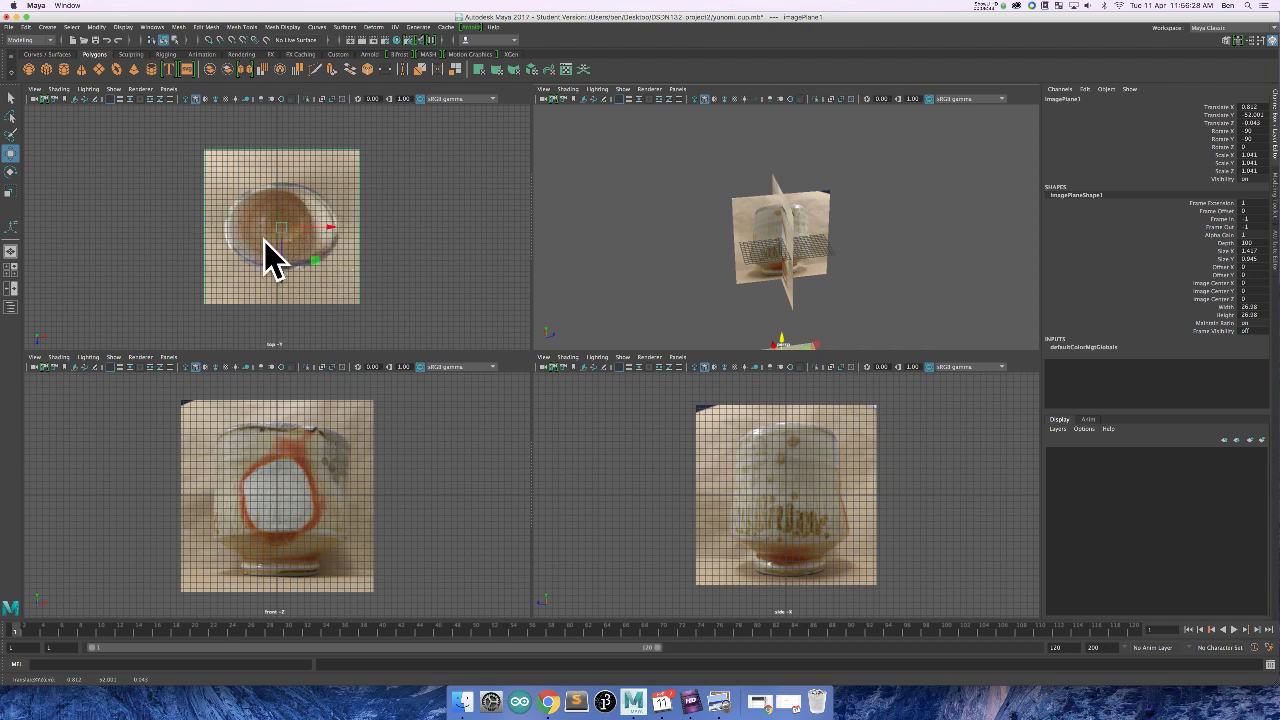
scroll(838, 288, down, 3)
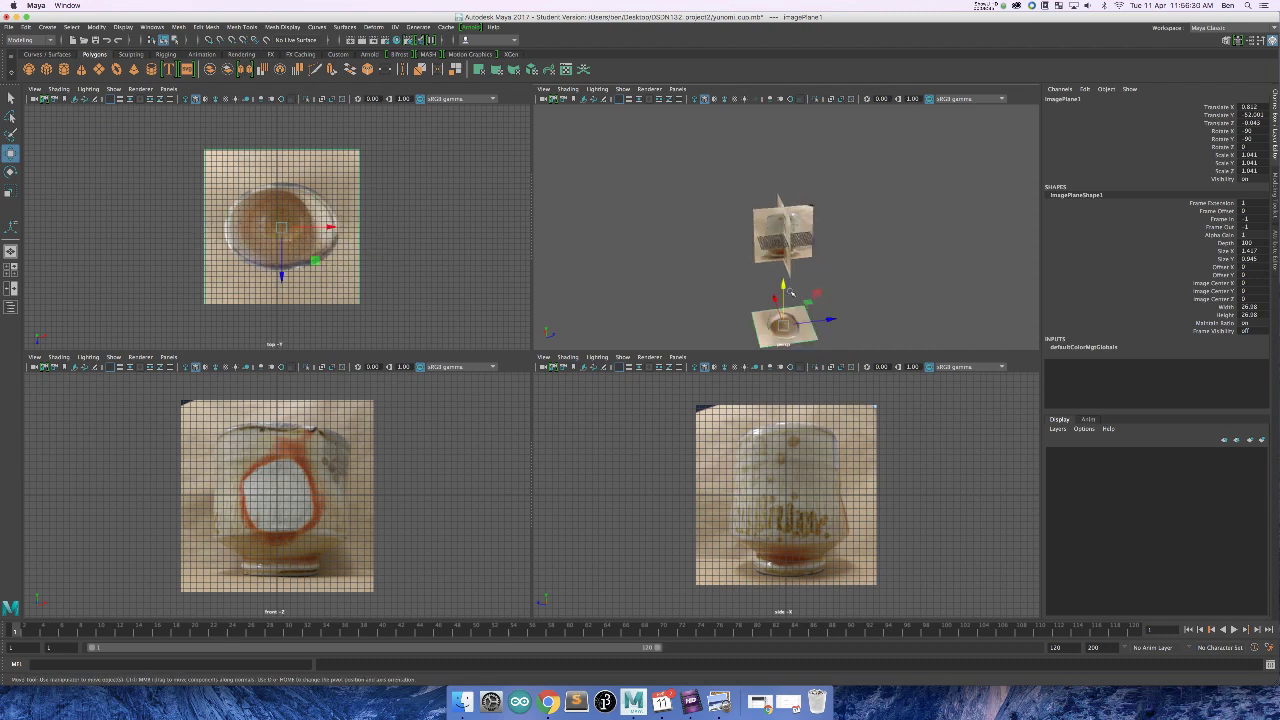
drag(830, 321, 828, 328)
key(ctrl+z)
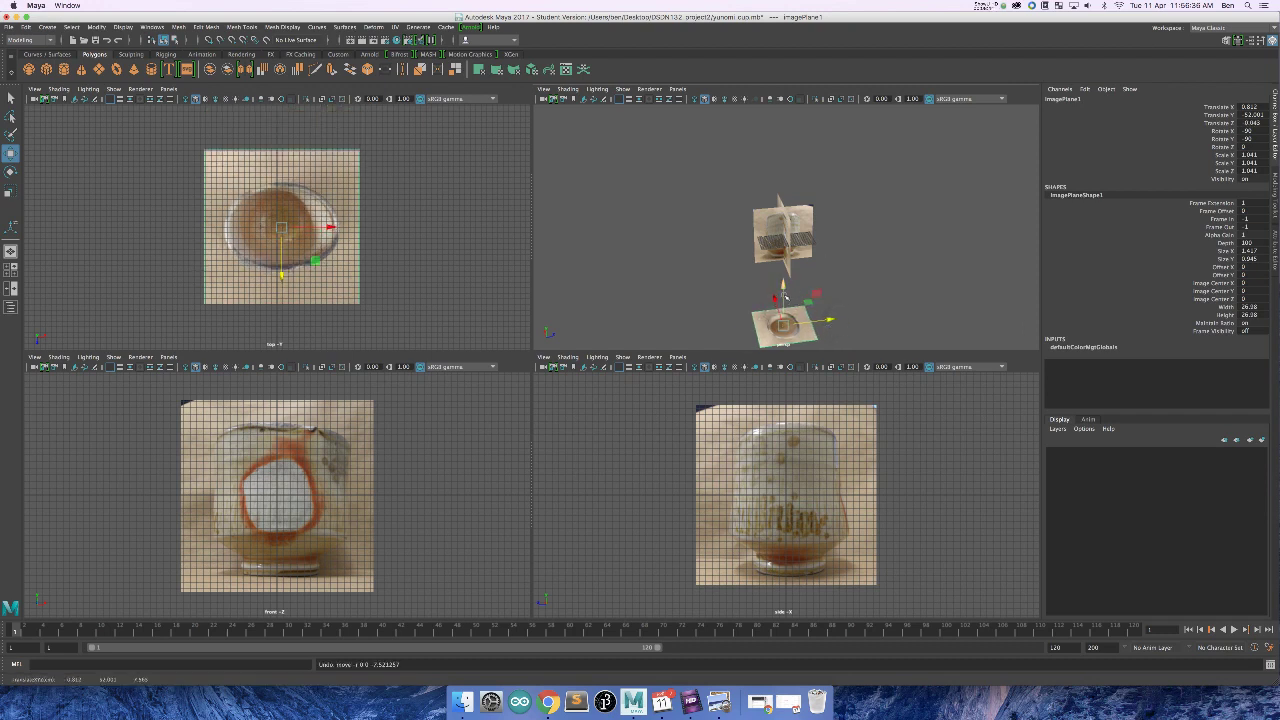
mouse_move(785, 297)
mouse_down()
mouse_move(785, 257)
mouse_move(786, 296)
mouse_up()
Step: Move imagePlane2 and imagePlane3 outward along X, then raise the bottom plane slightly
click(785, 245)
drag(830, 230, 752, 142)
click(785, 218)
alt+drag(995, 258, 924, 258)
drag(911, 163, 874, 195)
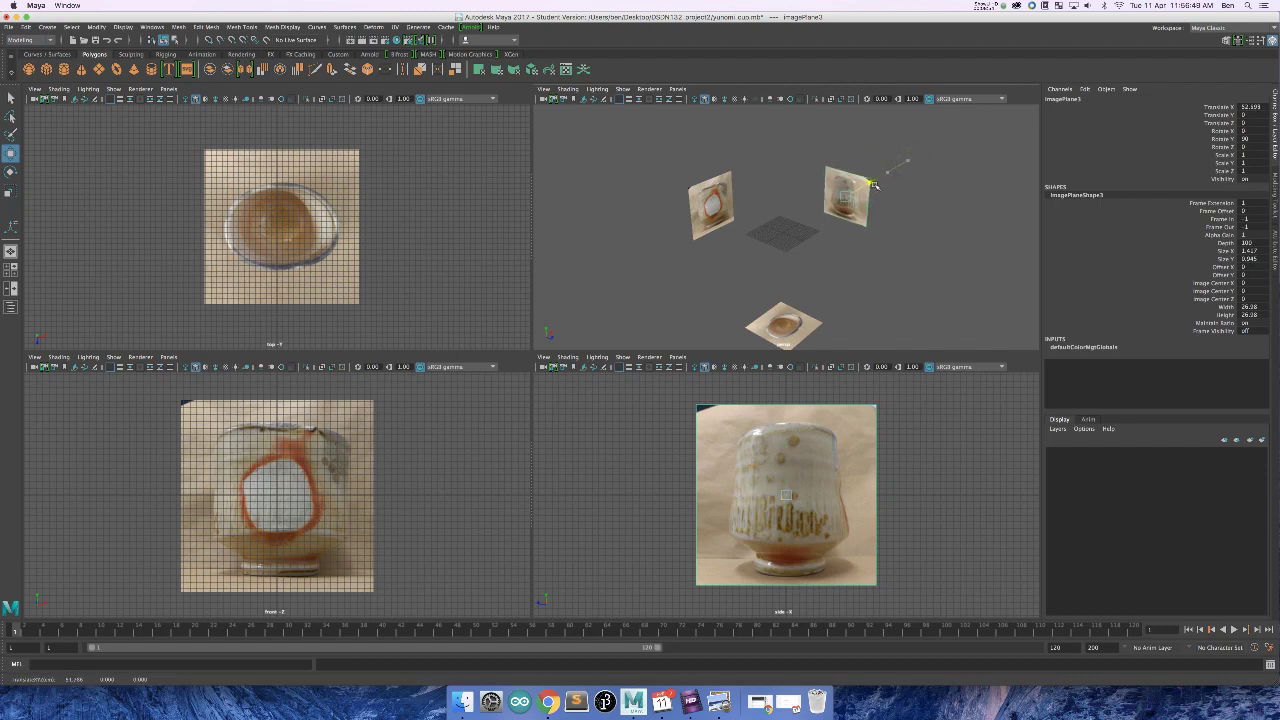
click(796, 330)
drag(784, 294, 945, 251)
click(875, 259)
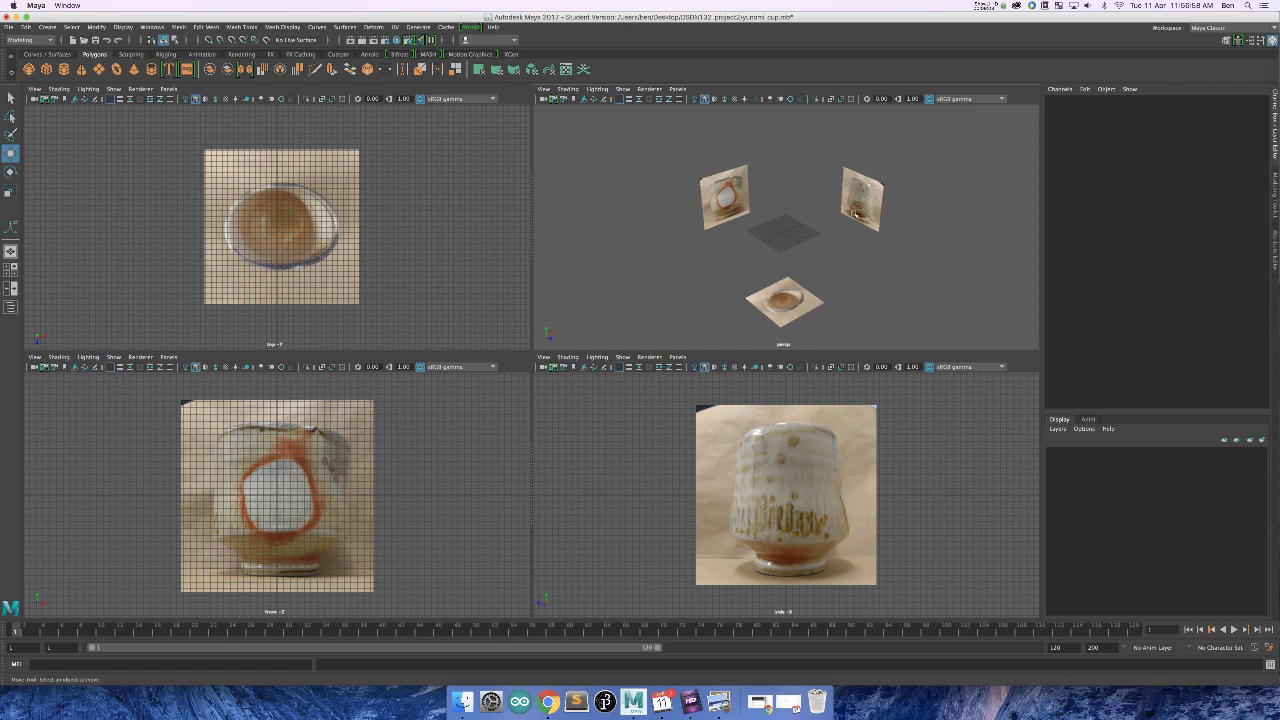
Step: Clear the selection and return the side panel to the Channel Box and layer list
click(855, 190)
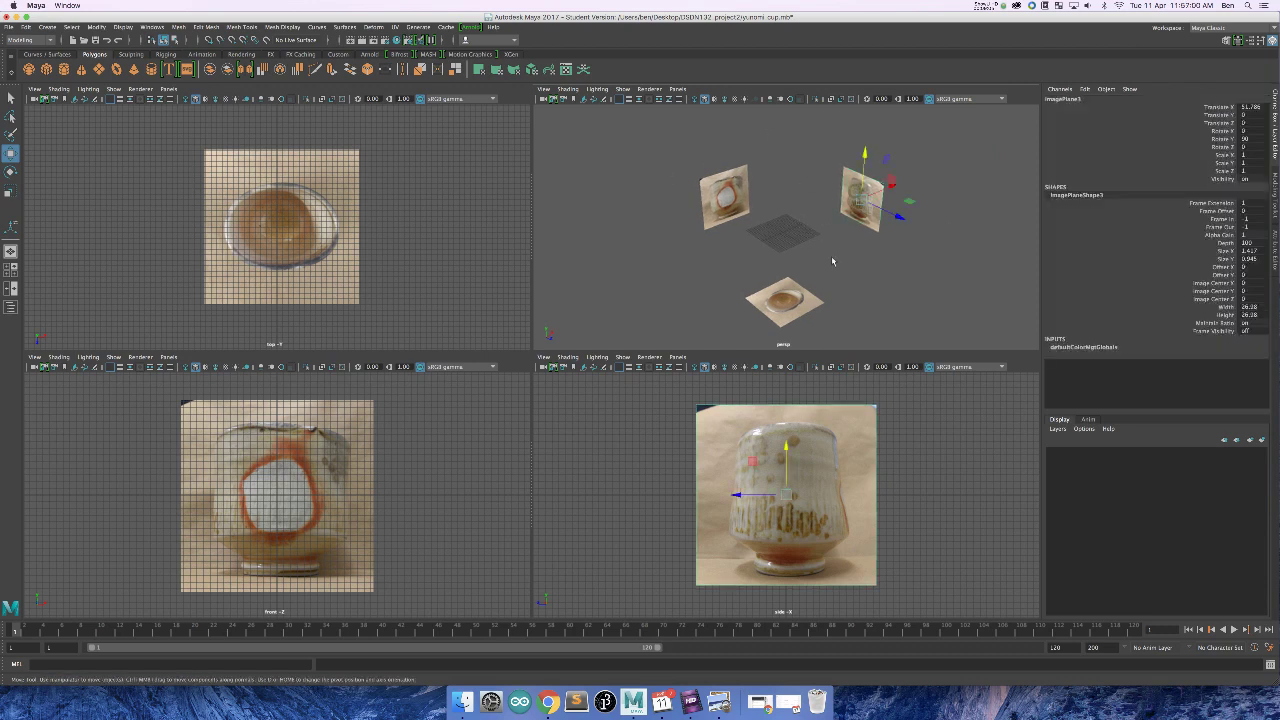
click(930, 289)
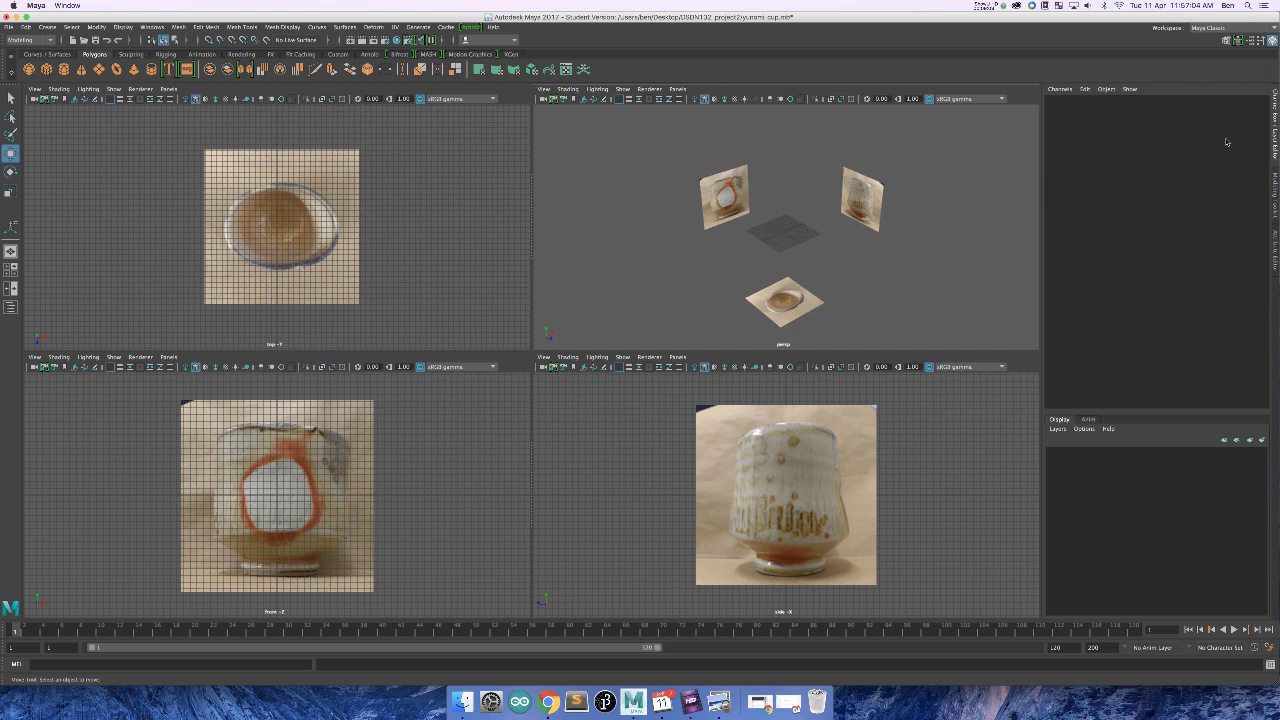
click(1276, 180)
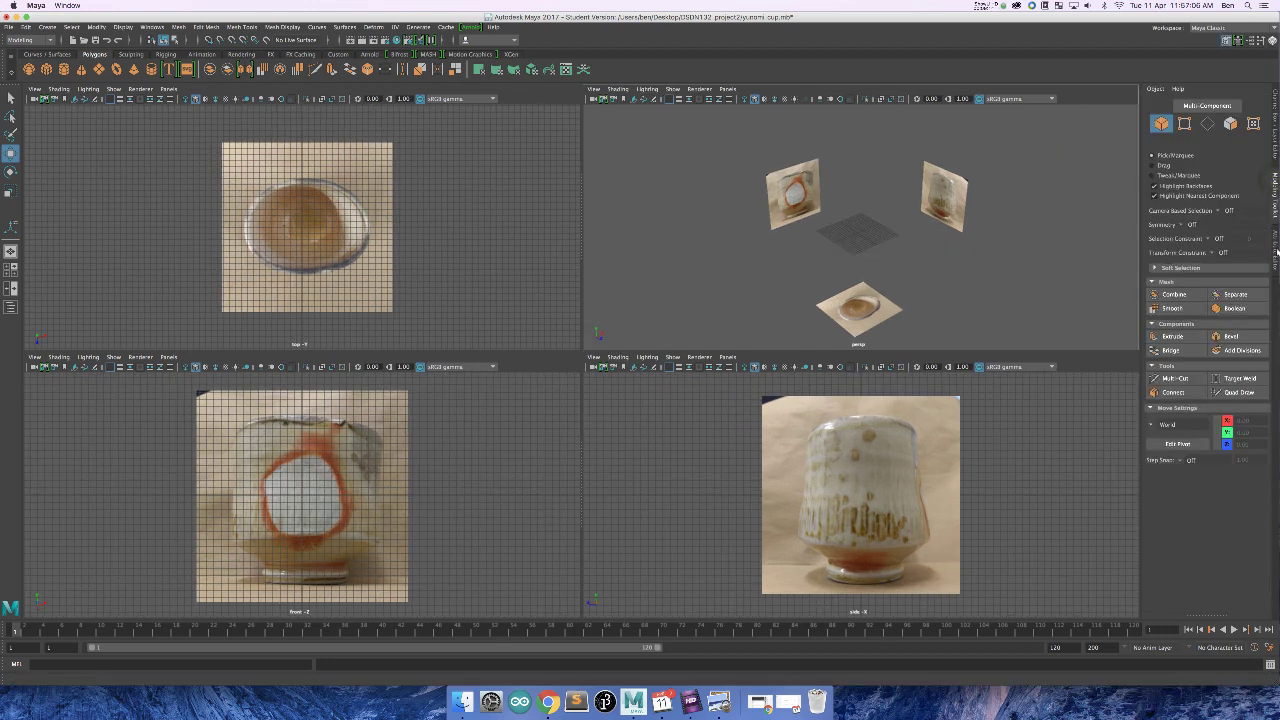
click(1276, 136)
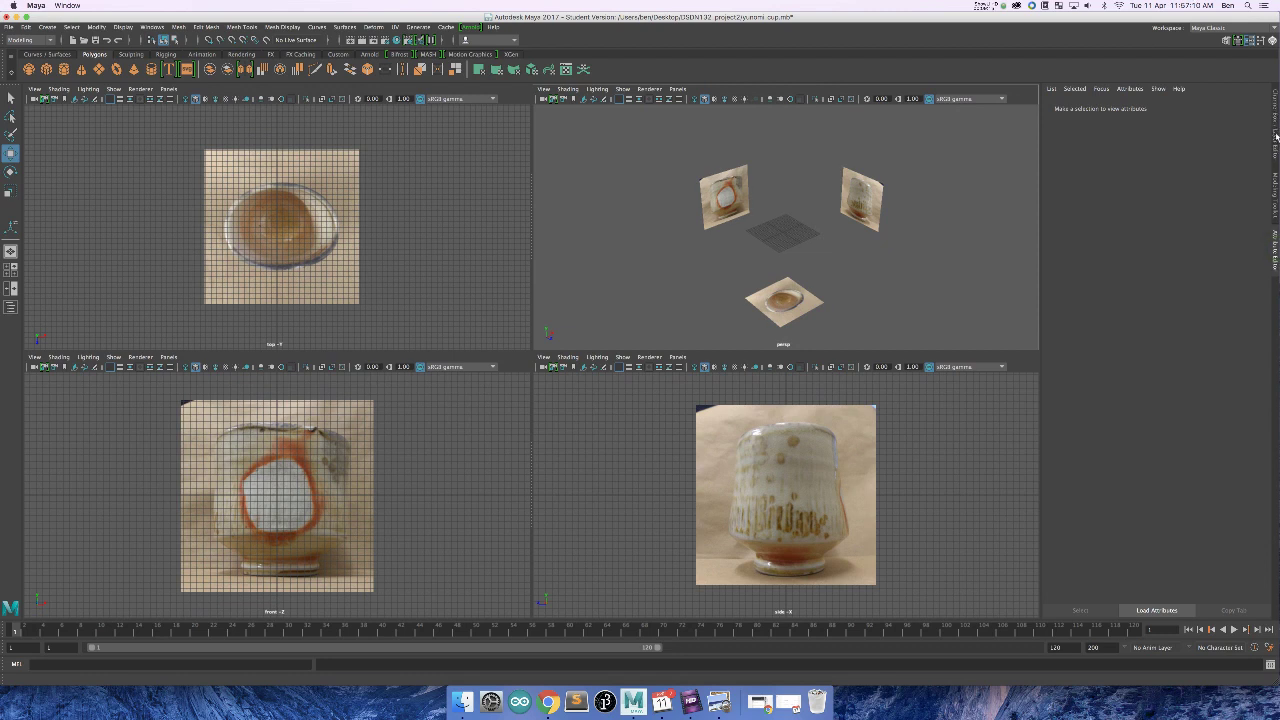
click(1276, 135)
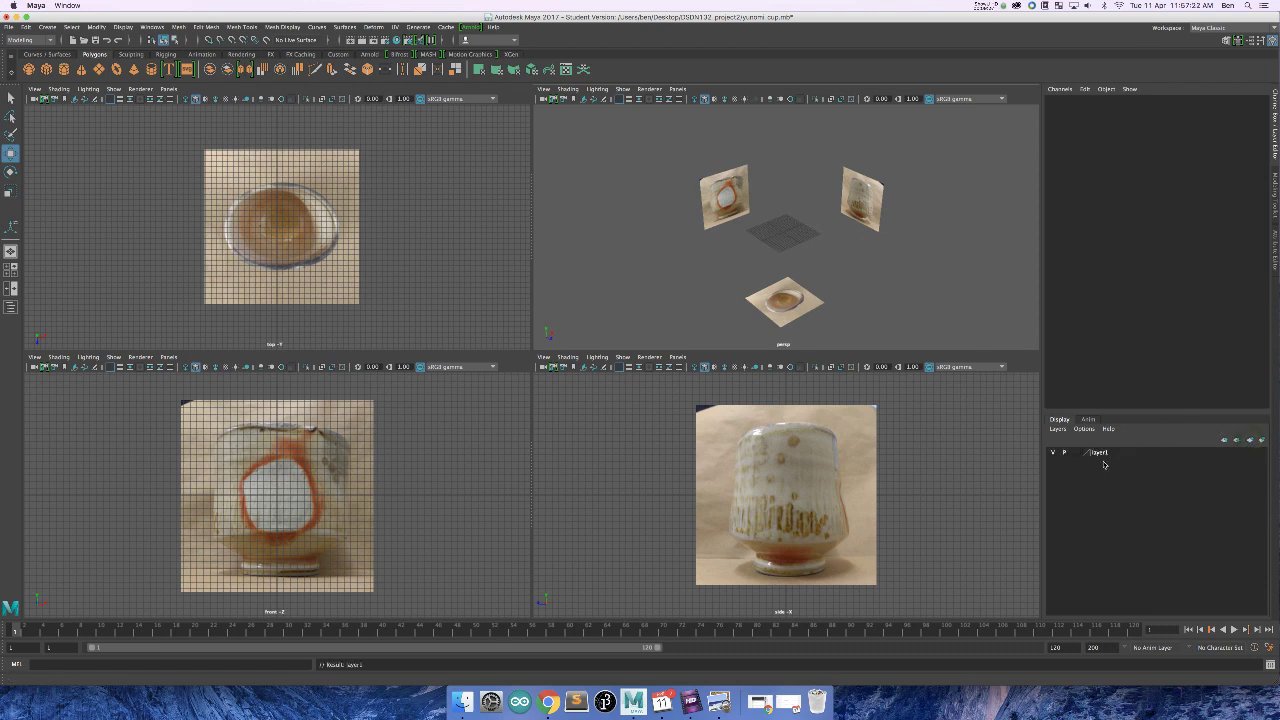
Step: Rename layer1 to 'ref' in the Edit Layer dialog and save it
double_click(1100, 453)
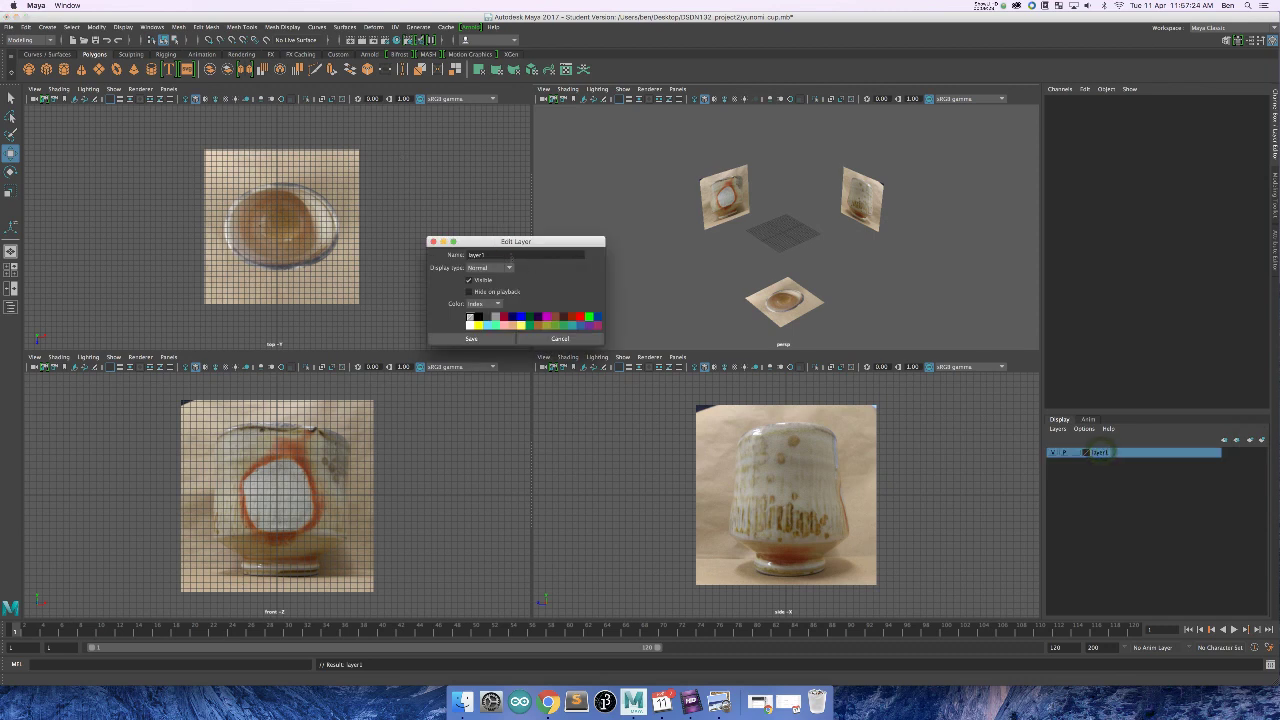
text(ref)
click(481, 341)
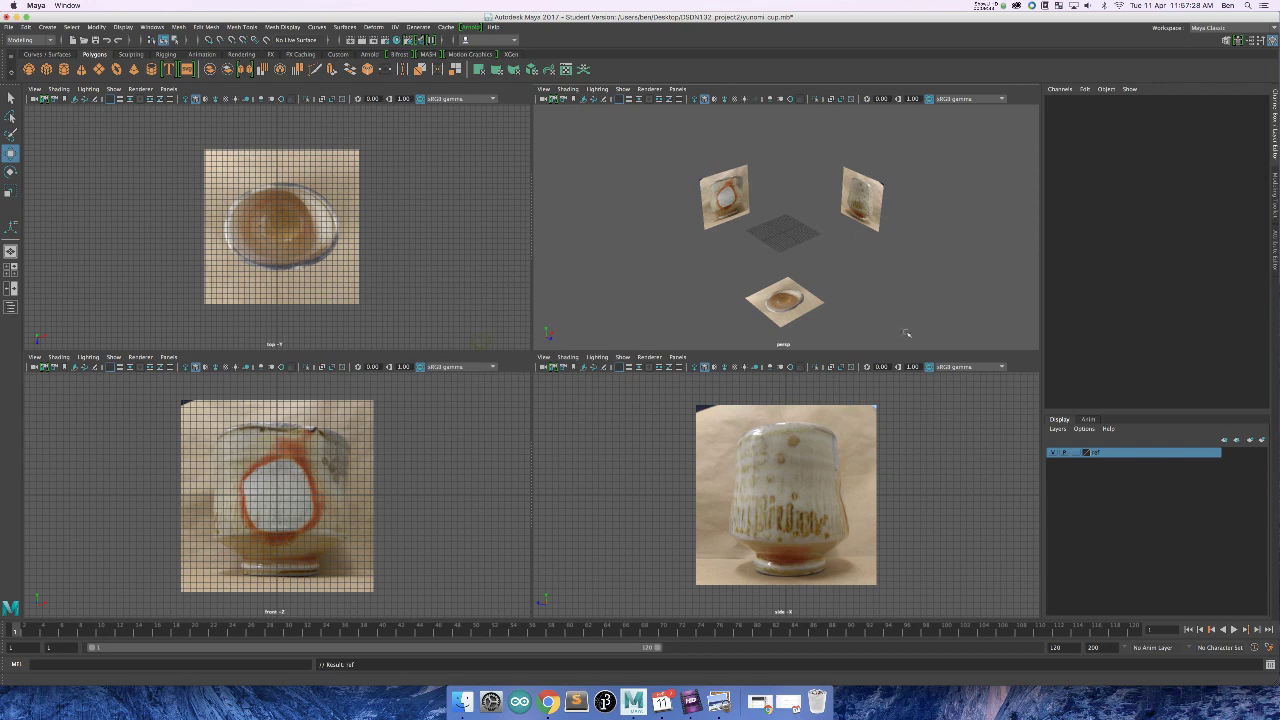
Step: Add all three cup image planes to the ref layer
drag(644, 149, 945, 342)
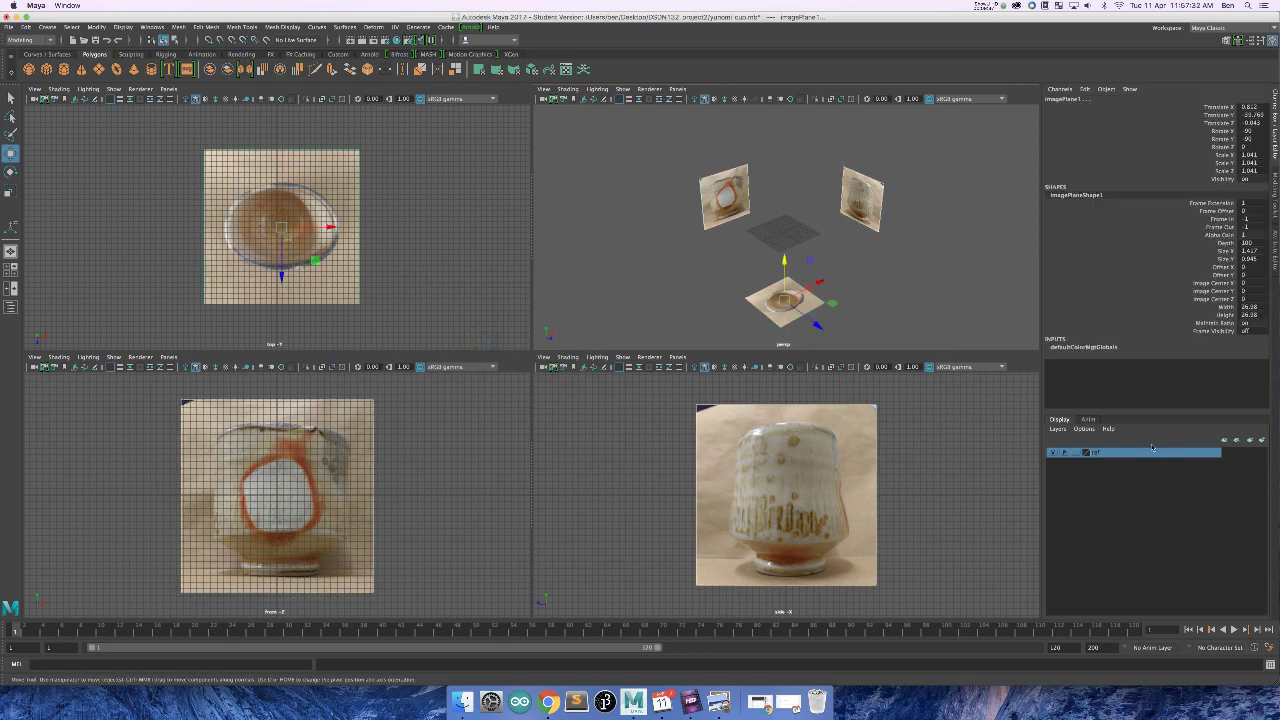
right_click(1115, 456)
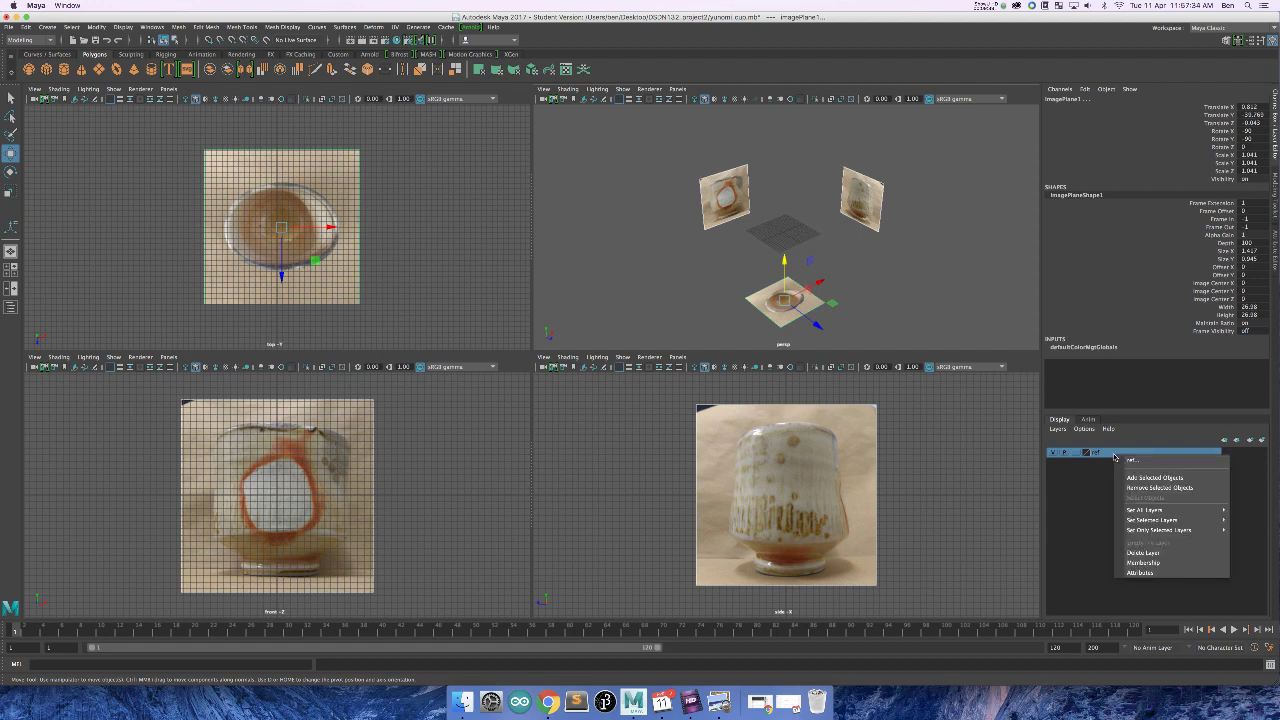
click(1162, 479)
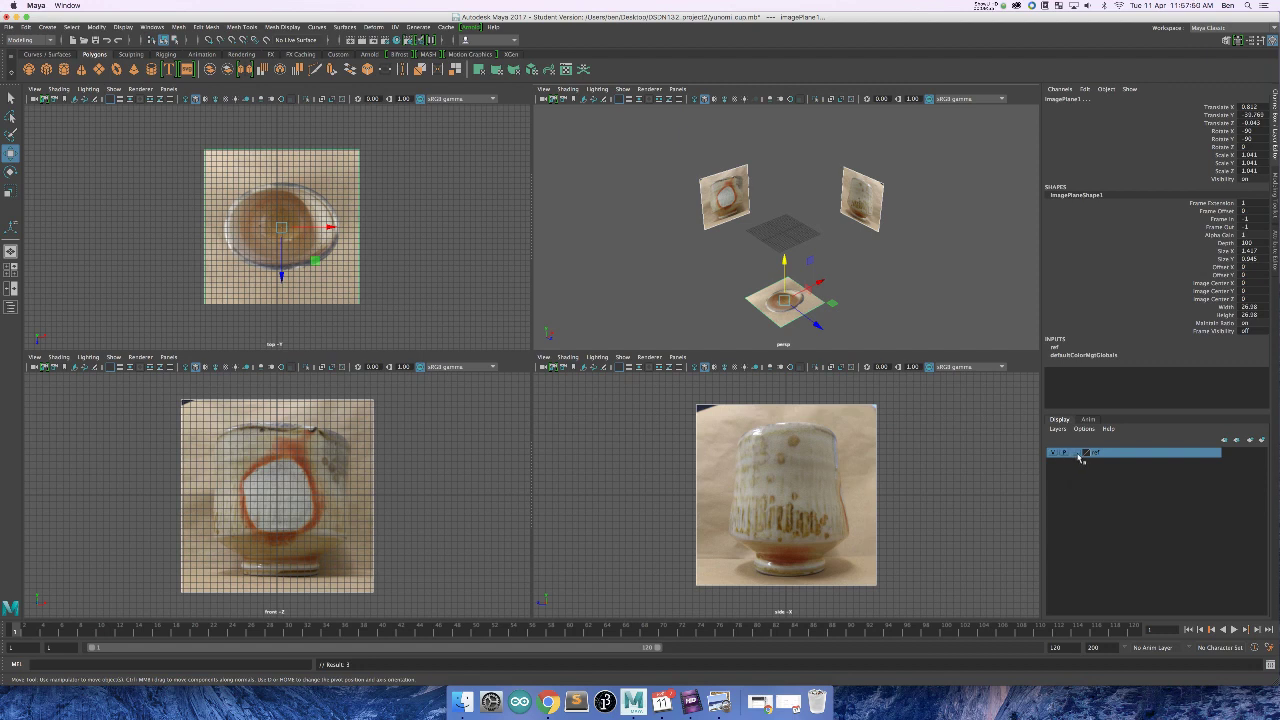
Step: Set the ref layer to Reference mode and confirm the planes can no longer be selected
click(1078, 454)
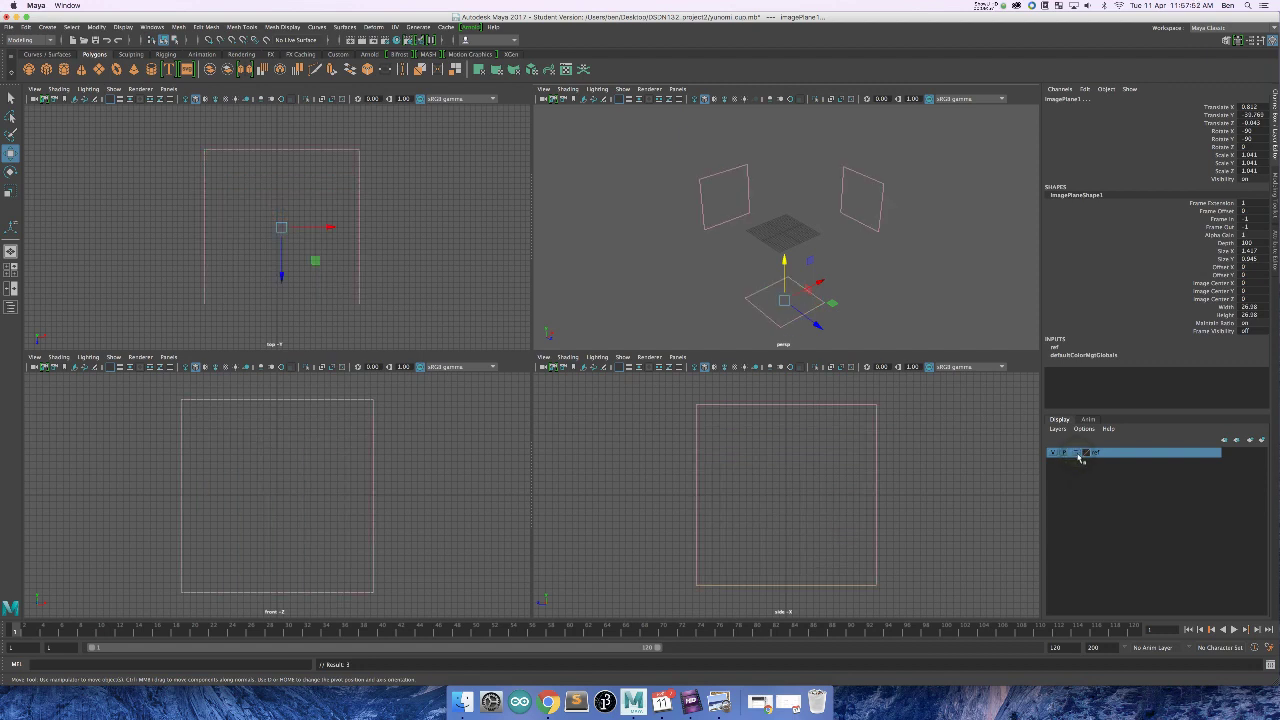
click(1078, 454)
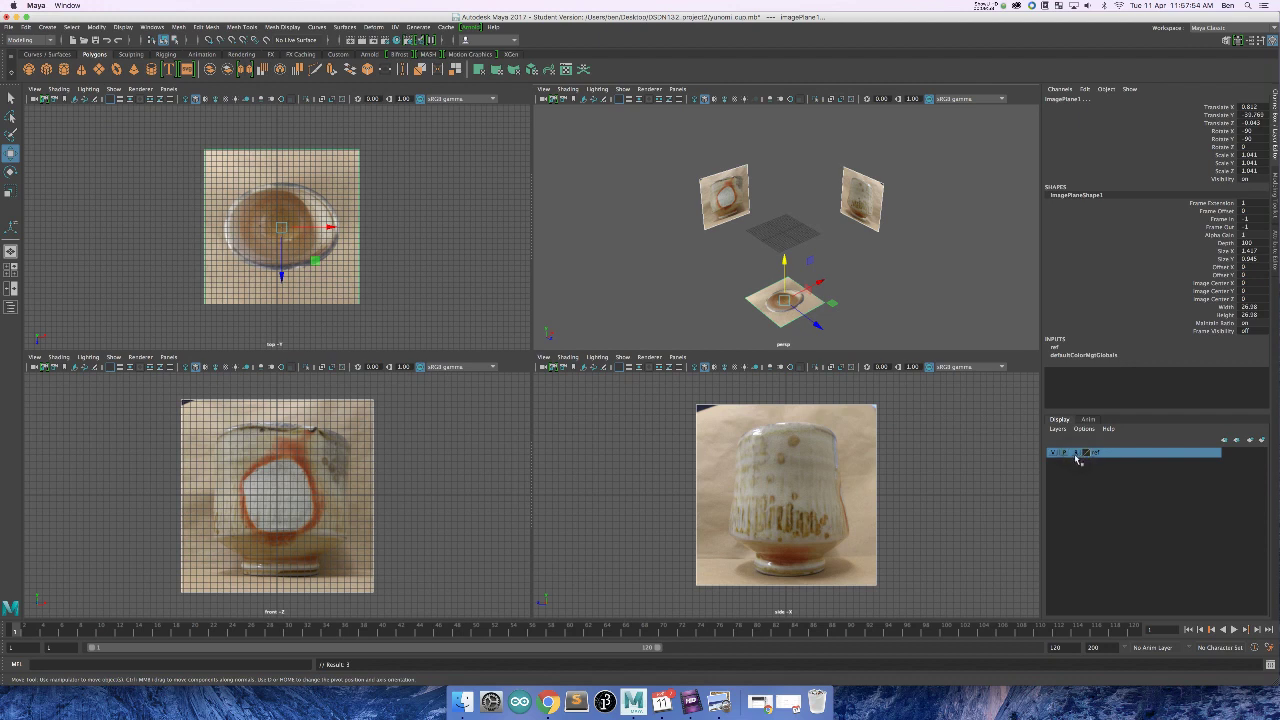
click(900, 441)
drag(644, 160, 1075, 354)
click(796, 188)
click(919, 168)
drag(806, 259, 804, 308)
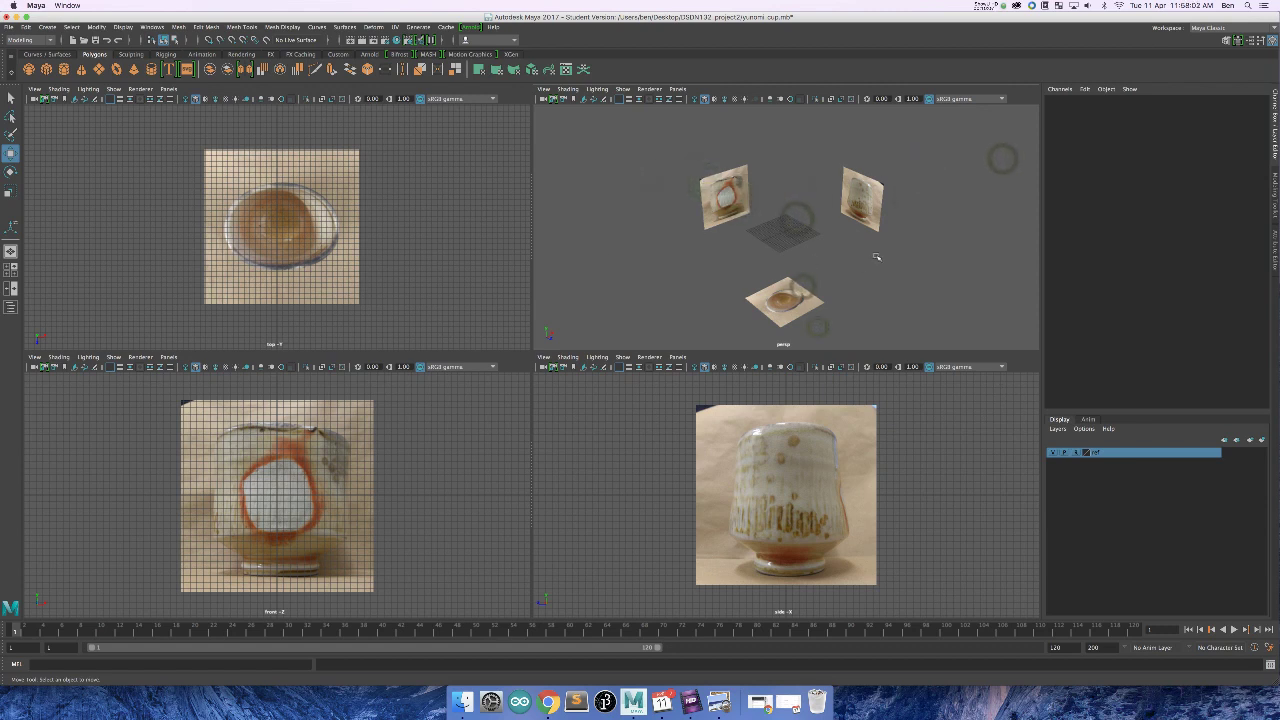
drag(864, 253, 895, 255)
mouse_move(895, 255)
alt+mouse_down()
mouse_move(866, 251)
mouse_move(882, 251)
alt+mouse_up()
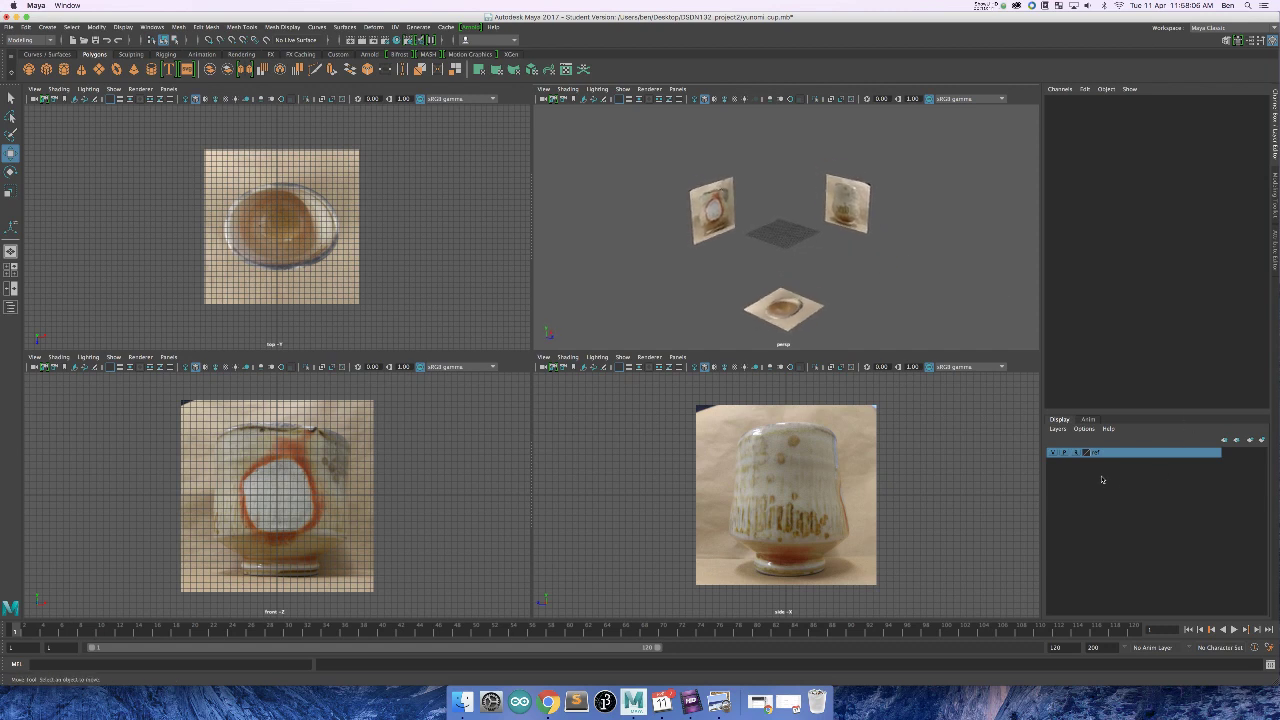
click(1077, 453)
click(857, 205)
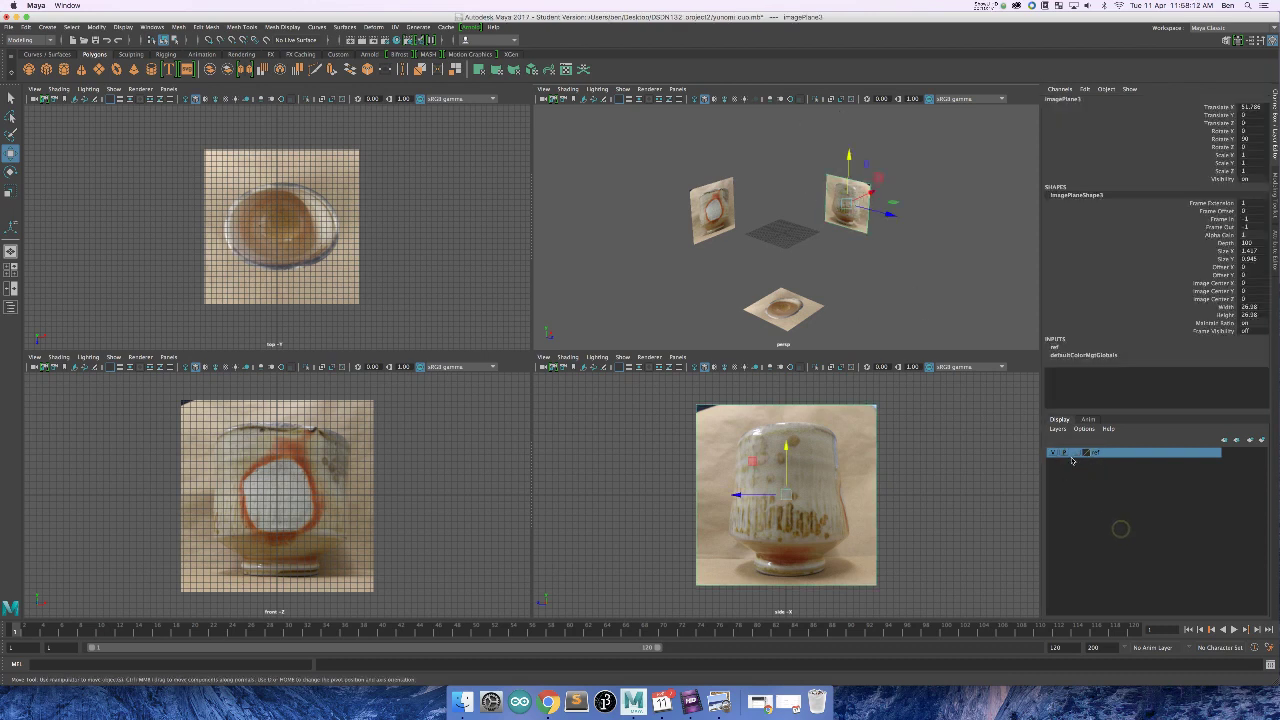
click(1080, 455)
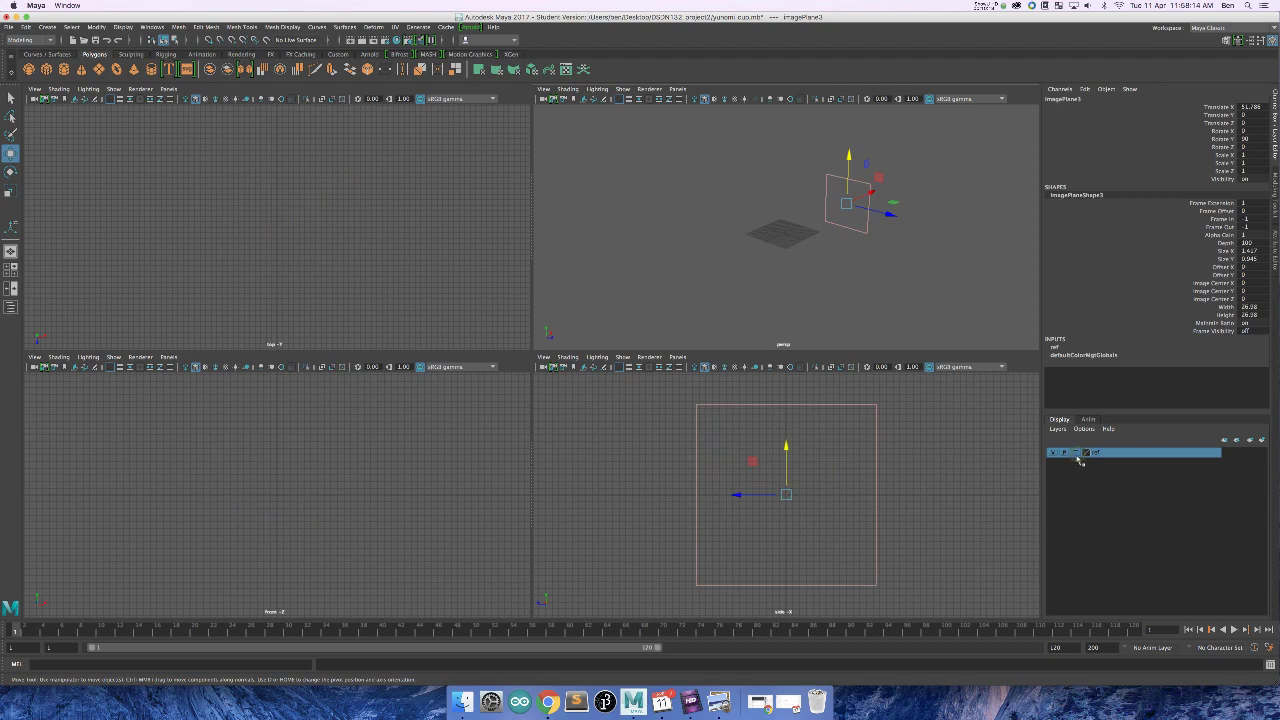
click(1080, 455)
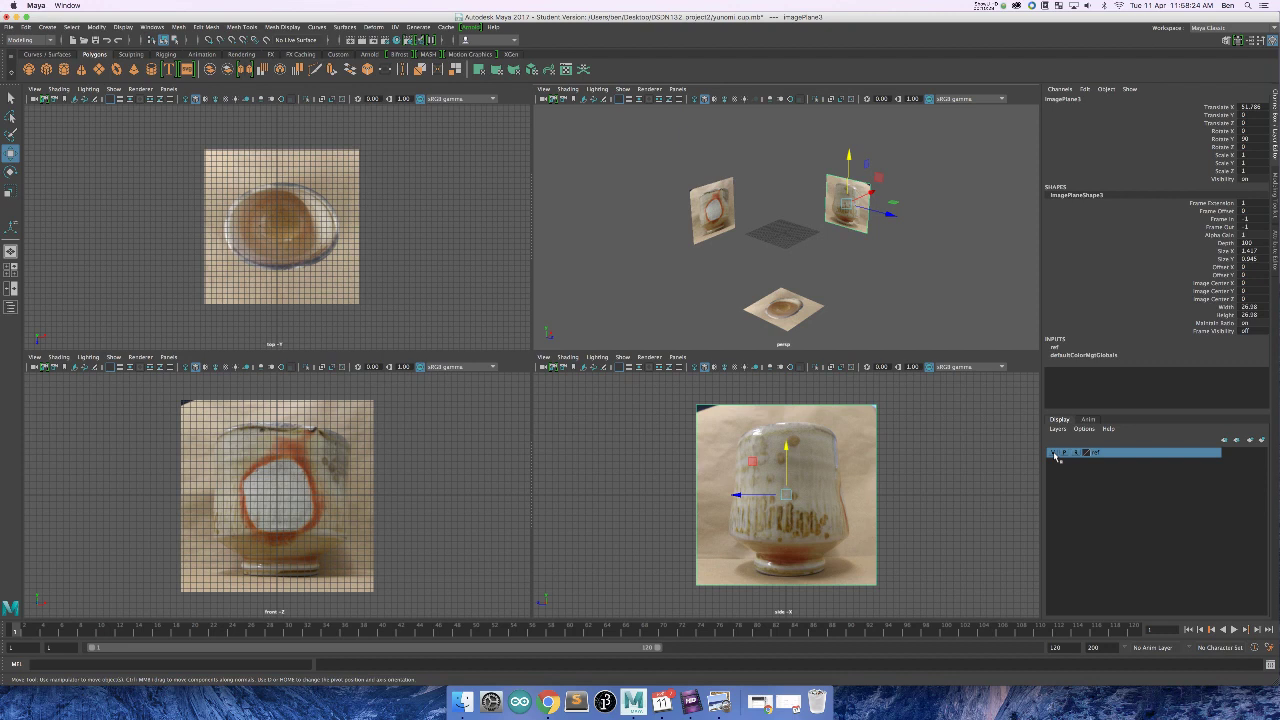
click(1054, 453)
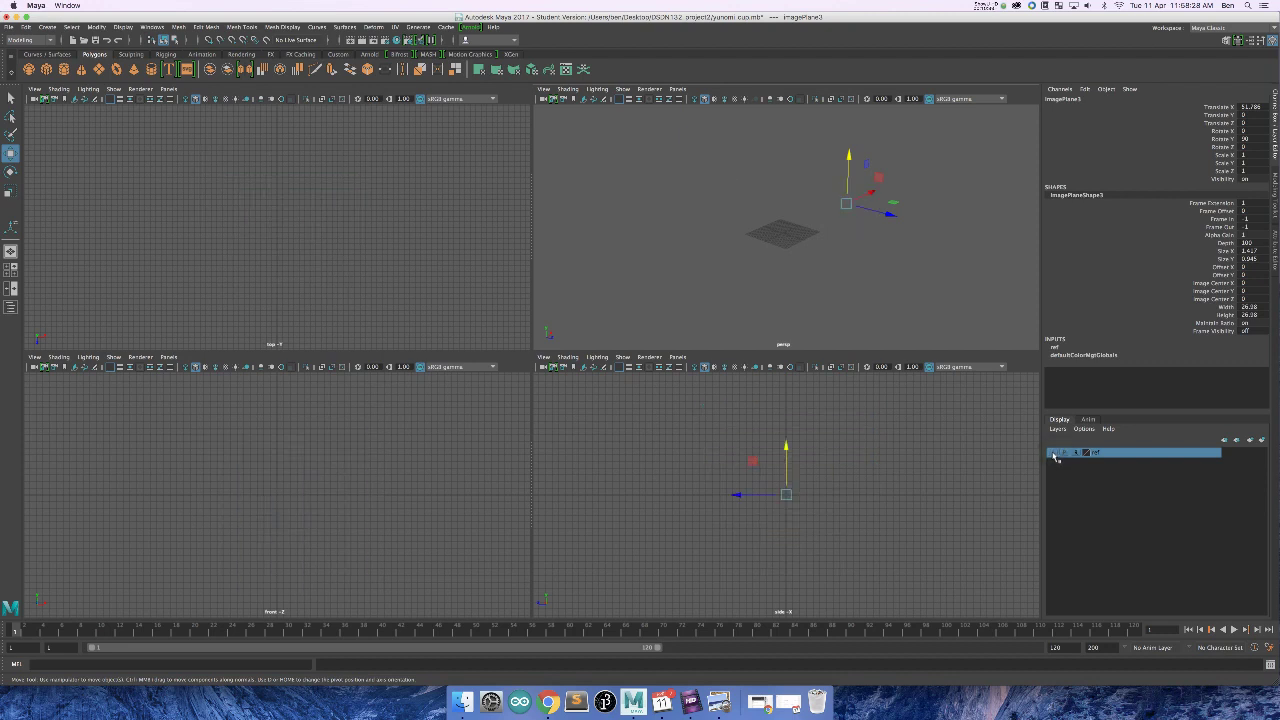
click(1054, 453)
click(1054, 453)
click(1054, 453)
click(1054, 453)
click(1054, 453)
alt+drag(788, 253, 815, 285)
click(815, 288)
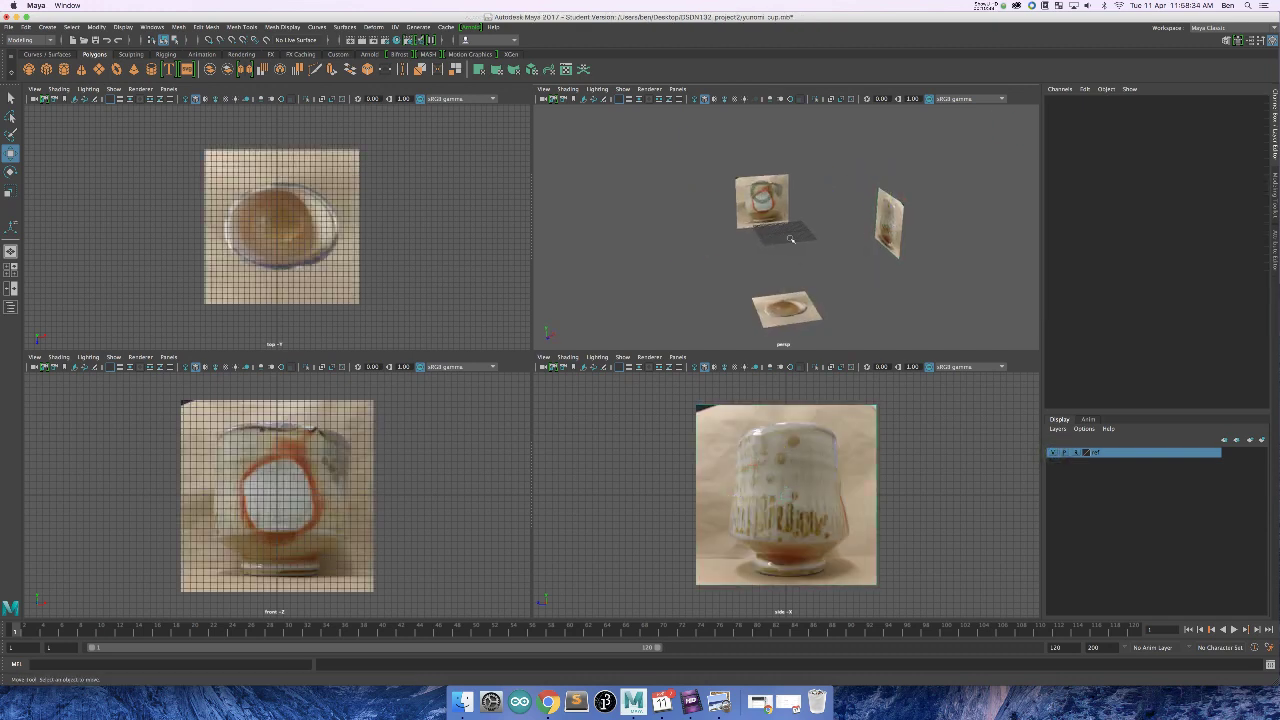